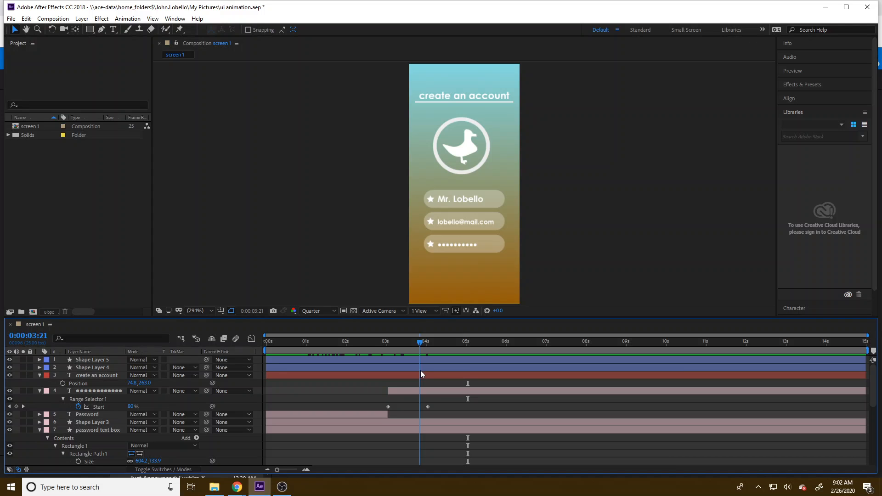
# Step: Move the current time of the screen 1 composition to 0:00:02:14
pyautogui.moveTo(420, 370); pyautogui.dragTo(369, 370)
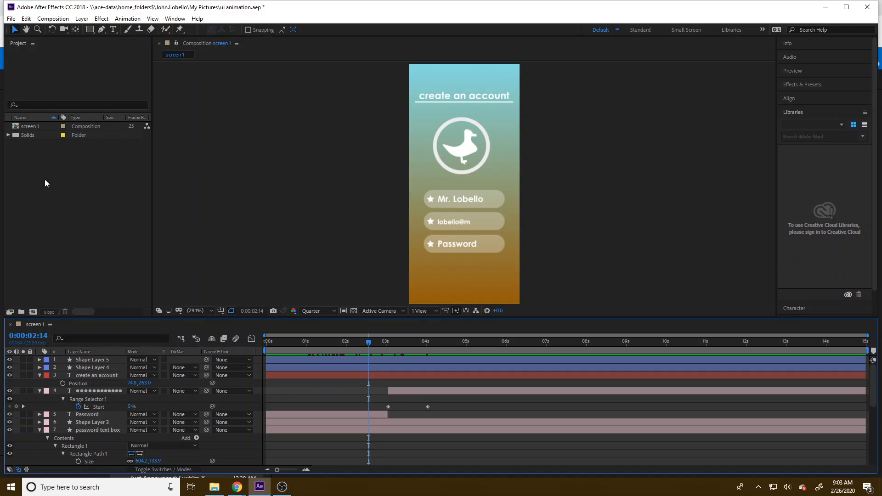
pyautogui.click(43, 154)
pyautogui.click(32, 128)
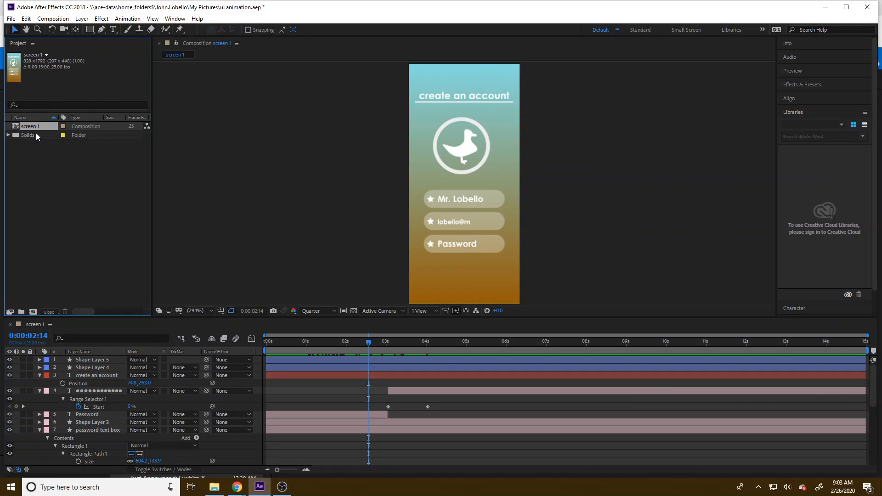
pyautogui.rightClick(35, 126)
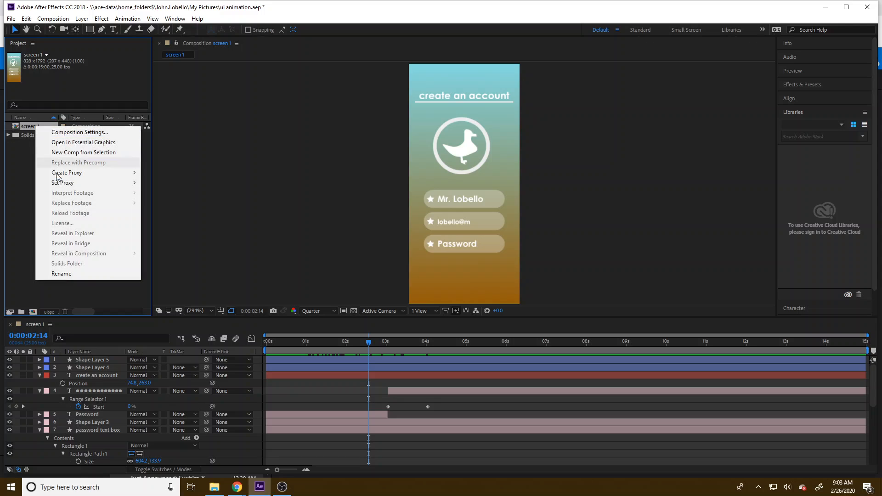
pyautogui.click(81, 275)
pyautogui.click(52, 171)
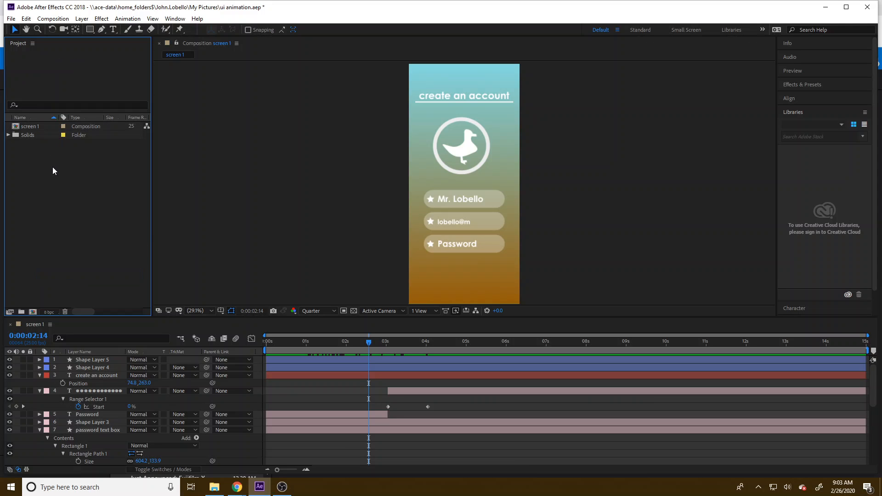
# Step: Duplicate the screen 1 composition in the project and open the copy, screen 2, in its own timeline
pyautogui.click(40, 127)
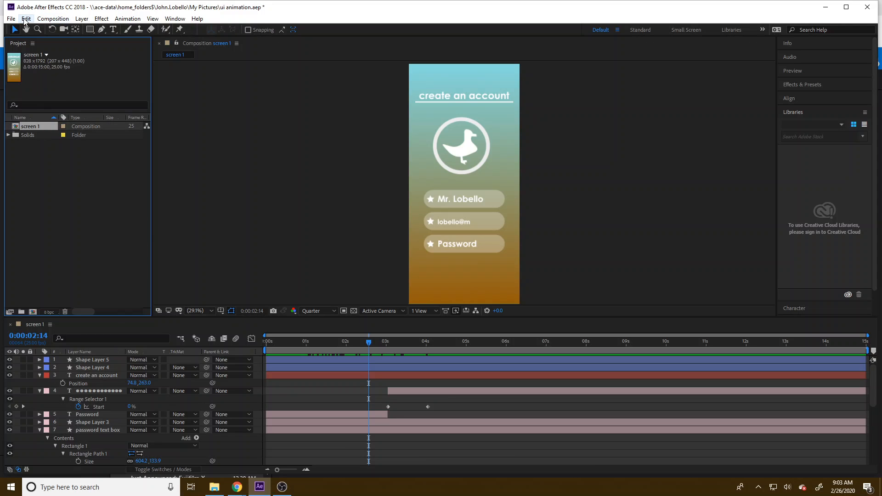
pyautogui.click(25, 18)
pyautogui.click(50, 137)
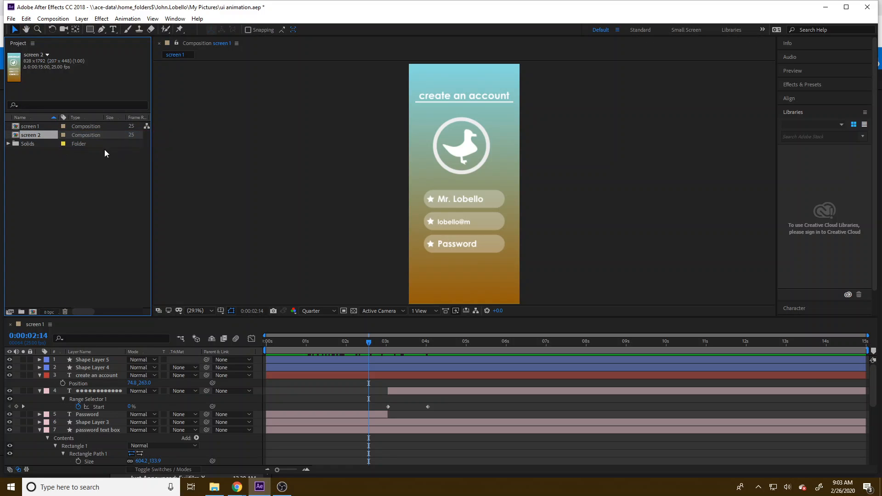
pyautogui.doubleClick(26, 135)
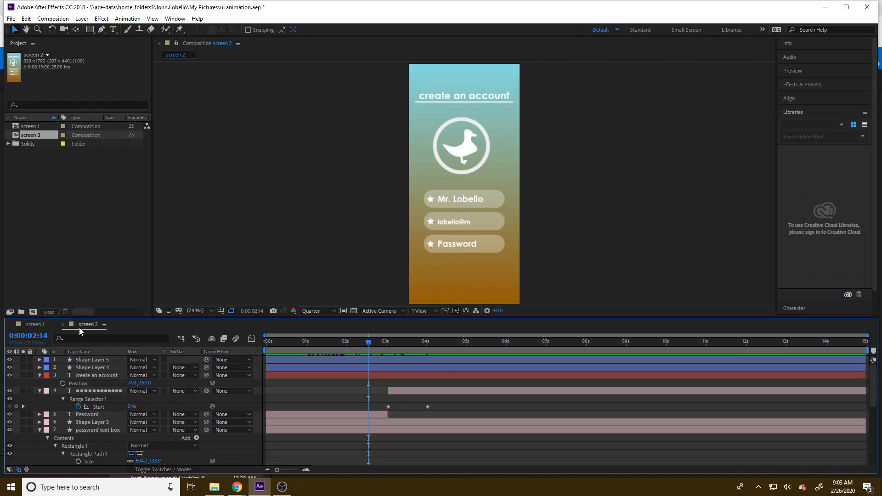
# Step: Reset the Default workspace to its saved layout
pyautogui.click(175, 18)
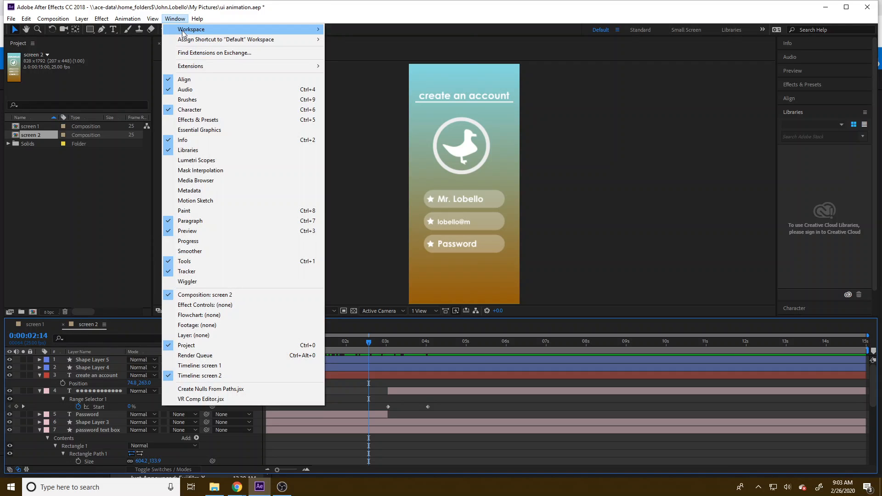
pyautogui.moveTo(206, 29)
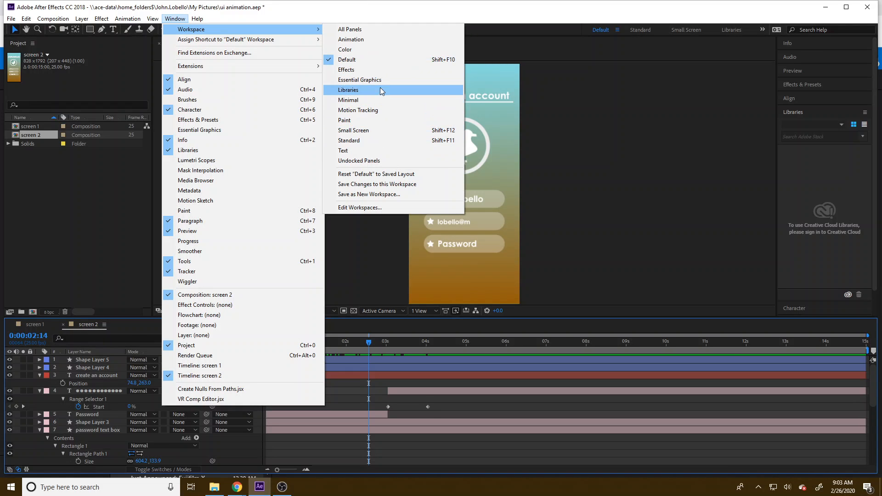
pyautogui.click(376, 174)
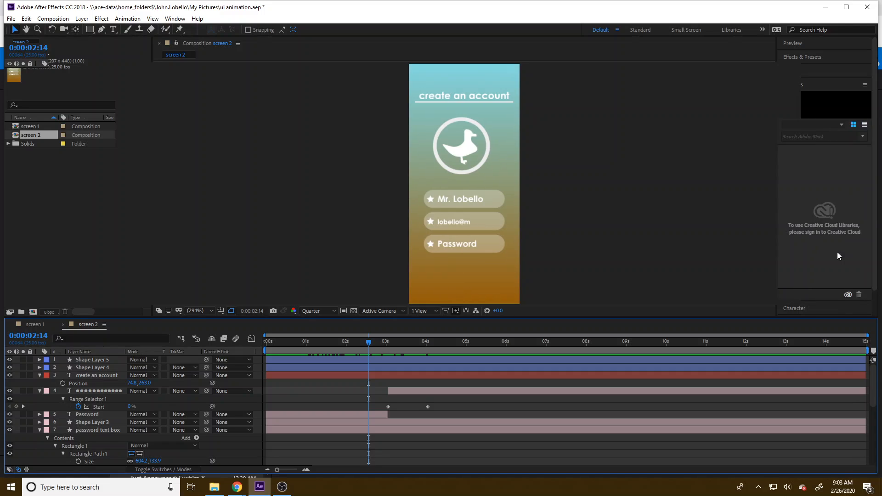
# Step: Alternate between the screen 1 and screen 2 compositions to compare their content, viewing screen 2 at 100%
pyautogui.click(34, 324)
pyautogui.click(83, 325)
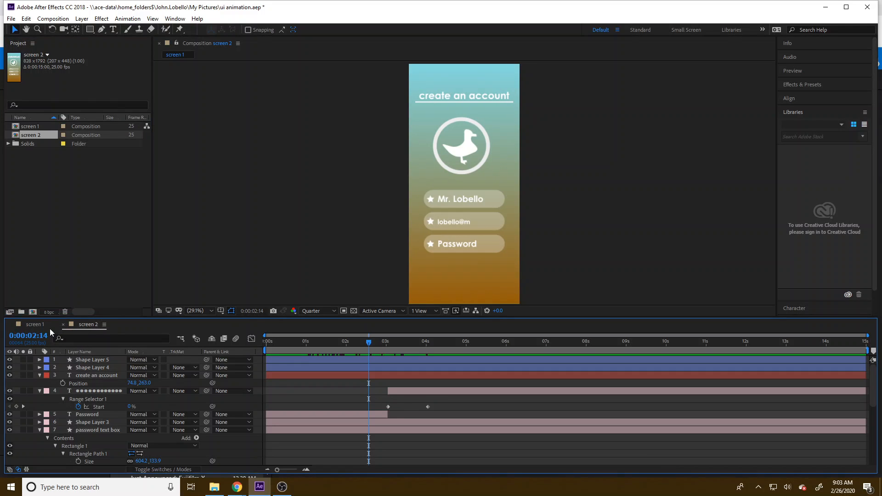
pyautogui.click(80, 324)
pyautogui.press('/')
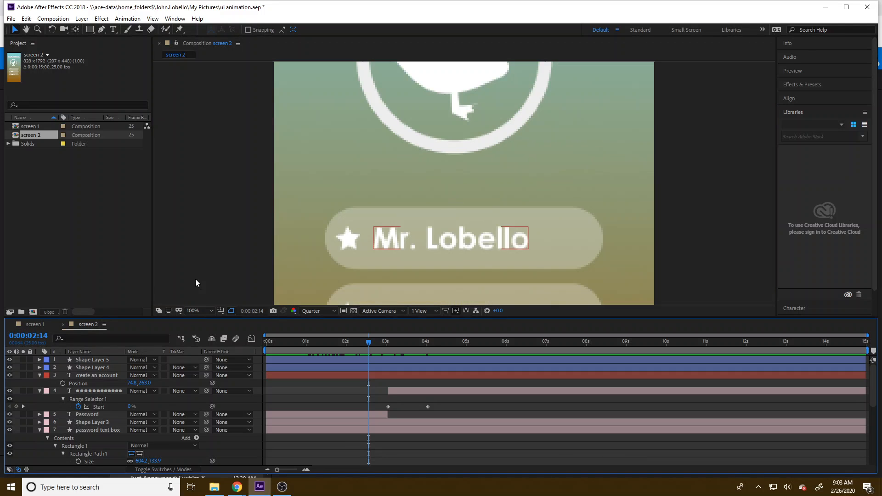
pyautogui.click(35, 323)
pyautogui.click(76, 325)
pyautogui.click(33, 323)
pyautogui.click(84, 323)
pyautogui.click(34, 326)
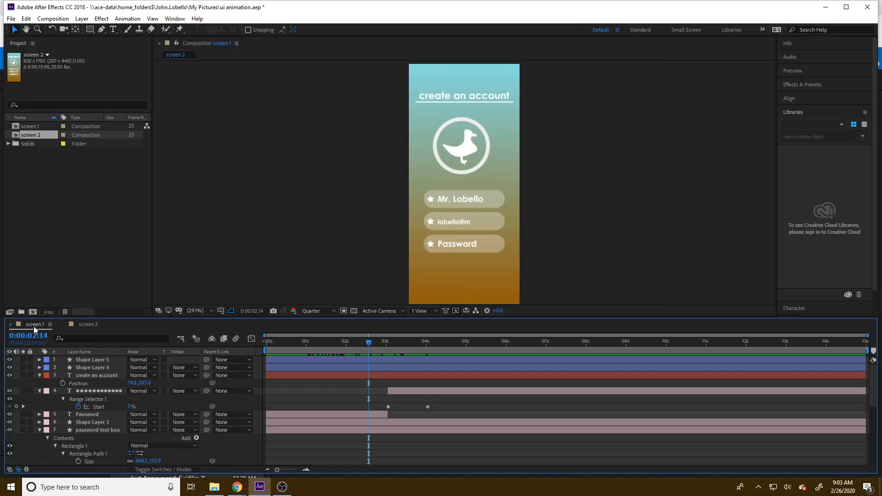
pyautogui.click(79, 323)
pyautogui.click(31, 324)
# Step: Close the screen 1 timeline and reopen it from the project, placing it ahead of screen 2
pyautogui.click(10, 327)
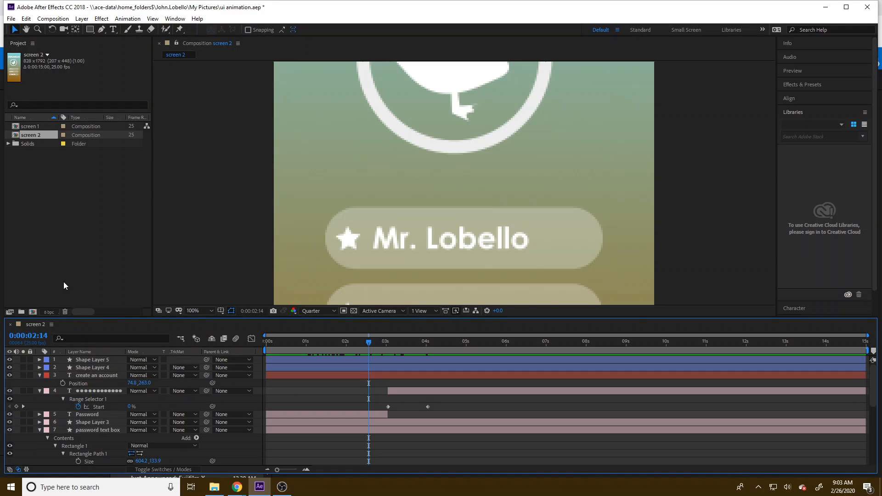
pyautogui.doubleClick(32, 130)
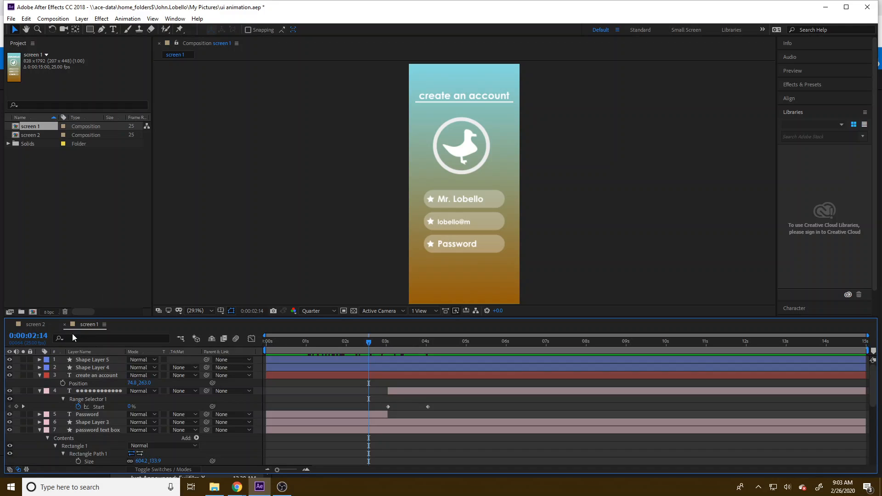
pyautogui.click(74, 324)
pyautogui.moveTo(94, 321); pyautogui.dragTo(147, 323)
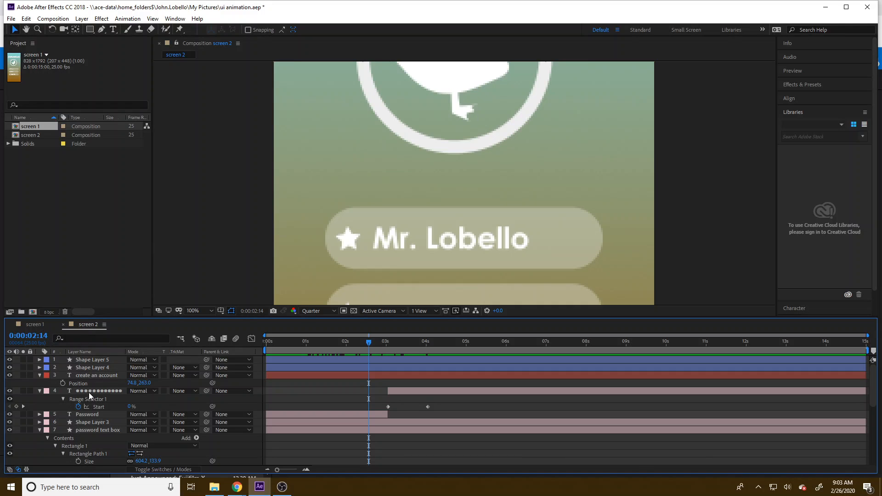
# Step: Set the Gradient Ramp start color of screen 2's Pale Gray-Blue Solid 1 layer to blue 86B3E1
pyautogui.scroll(-8, 92, 436)
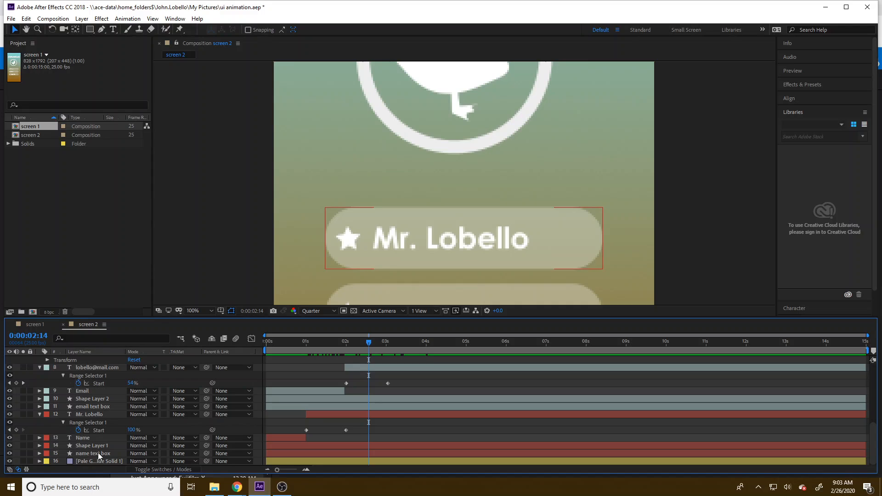
pyautogui.click(103, 461)
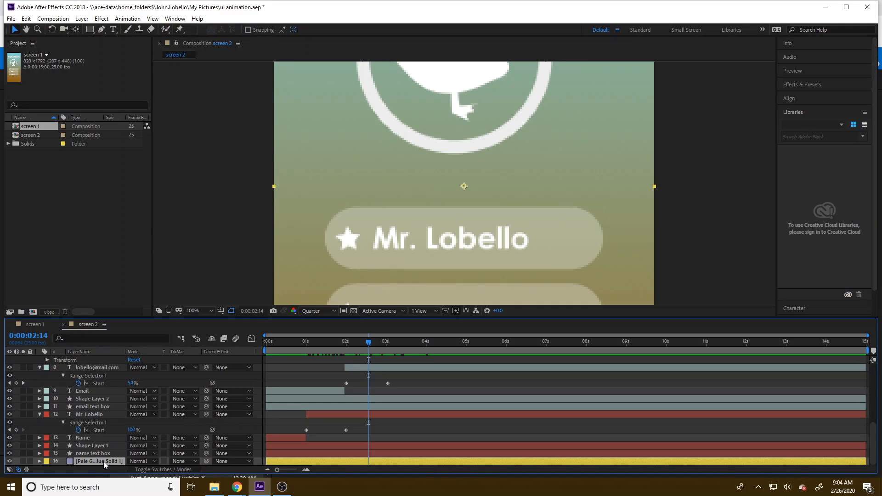
pyautogui.doubleClick(103, 461)
pyautogui.scroll(-5, 305, 217)
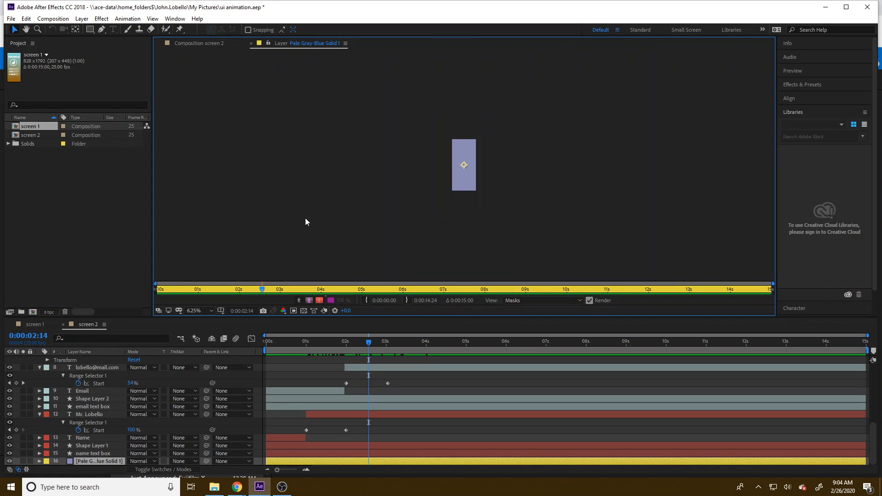
pyautogui.scroll(4, 305, 218)
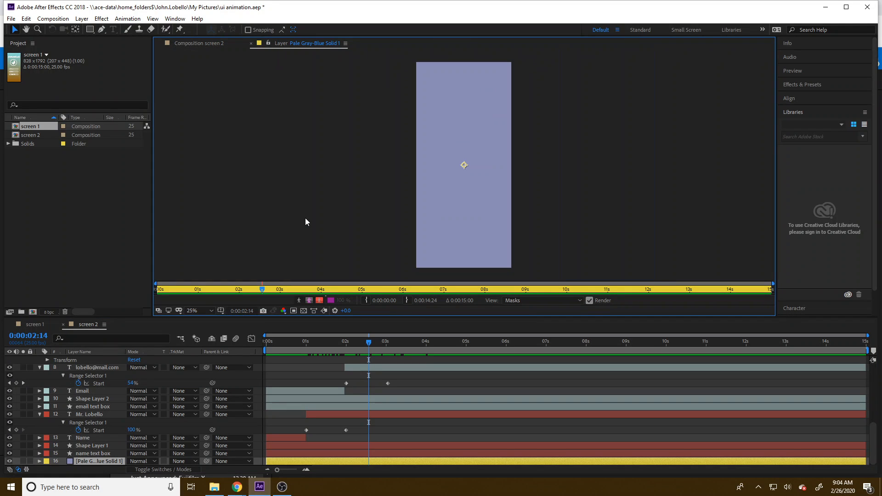
pyautogui.click(40, 461)
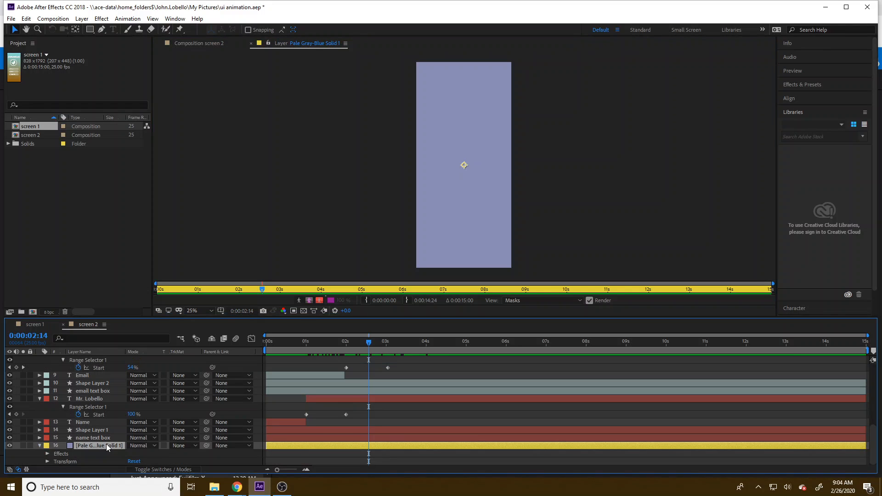
pyautogui.click(47, 454)
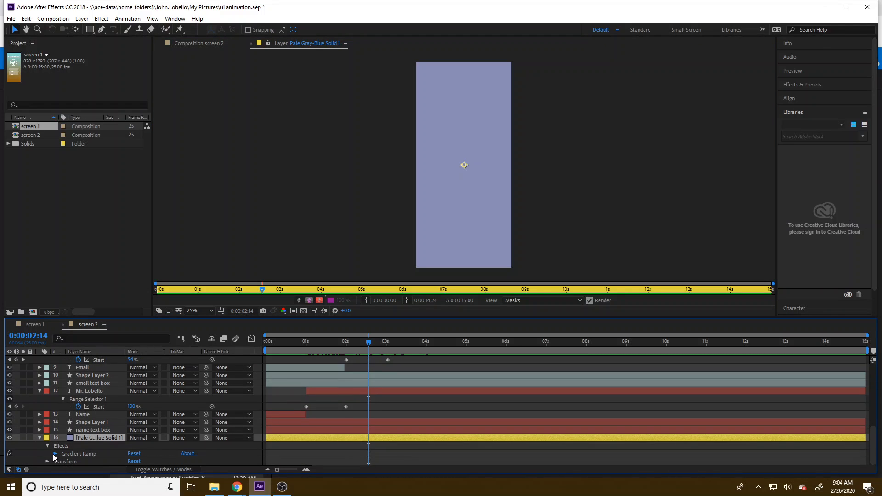
pyautogui.click(54, 454)
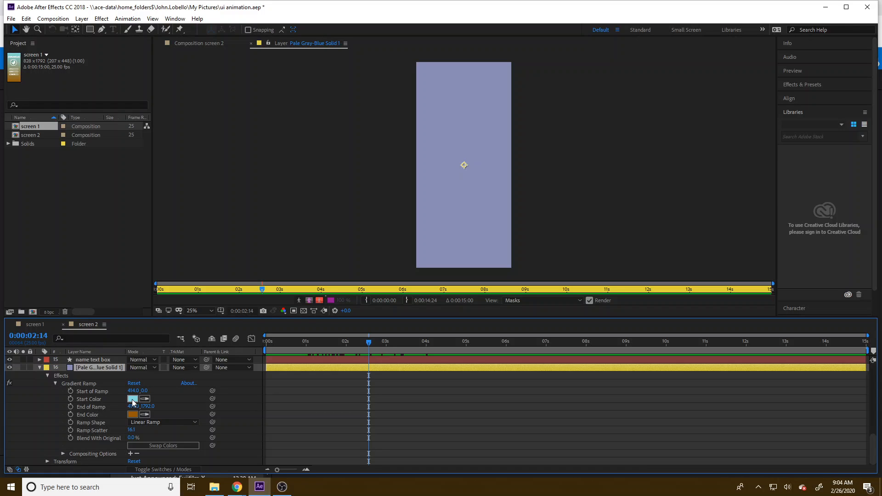
pyautogui.click(131, 398)
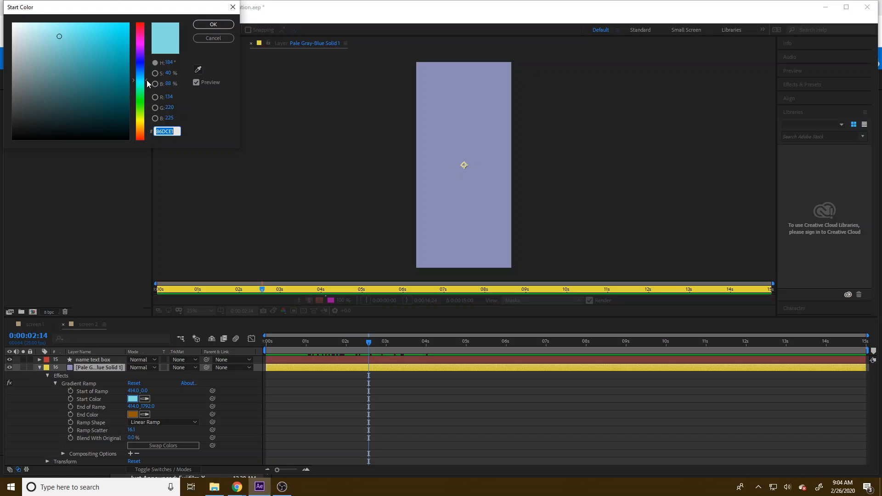
pyautogui.moveTo(147, 80); pyautogui.dragTo(145, 70)
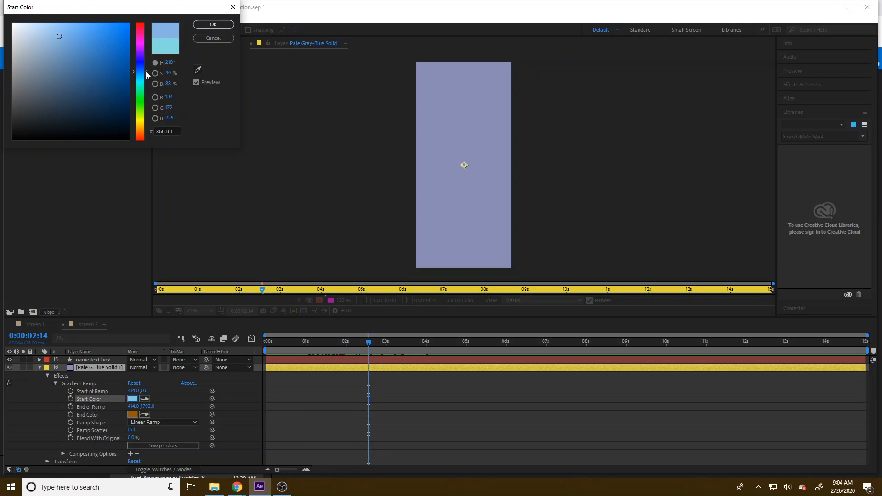
pyautogui.click(205, 26)
# Step: Set the Gradient Ramp end color of the background solid to olive 8F9408
pyautogui.click(132, 414)
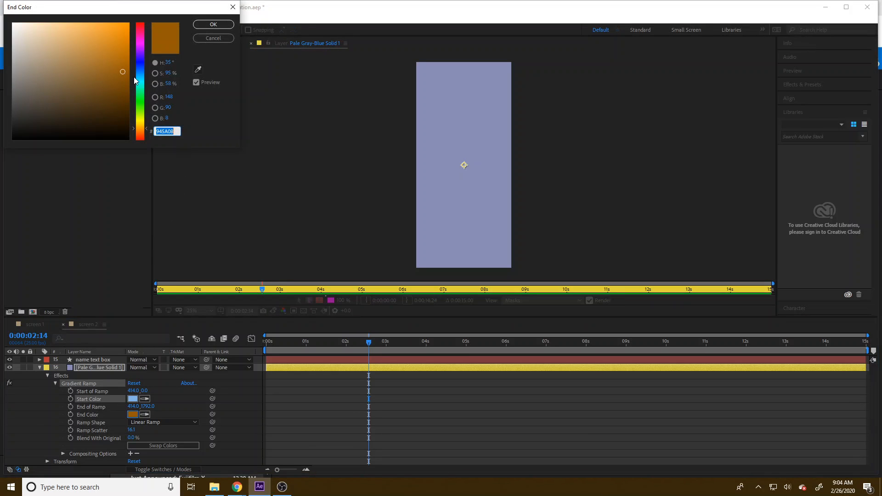
pyautogui.moveTo(145, 127); pyautogui.dragTo(148, 119)
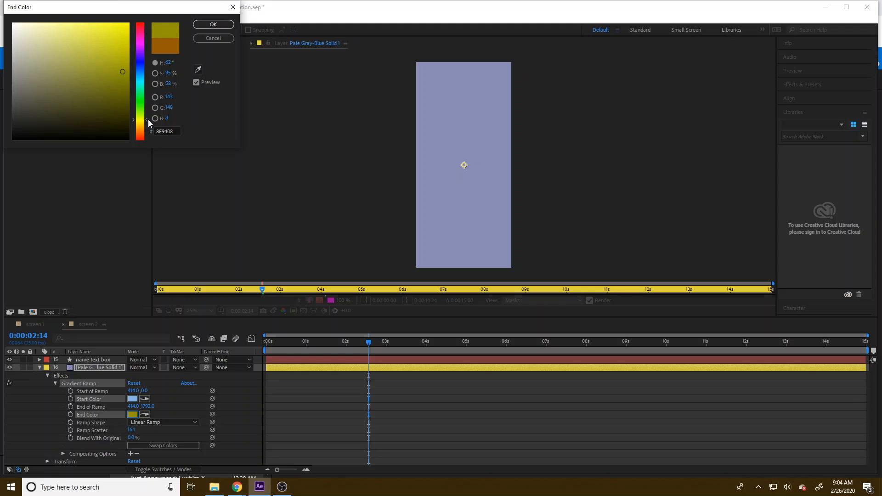
pyautogui.click(213, 24)
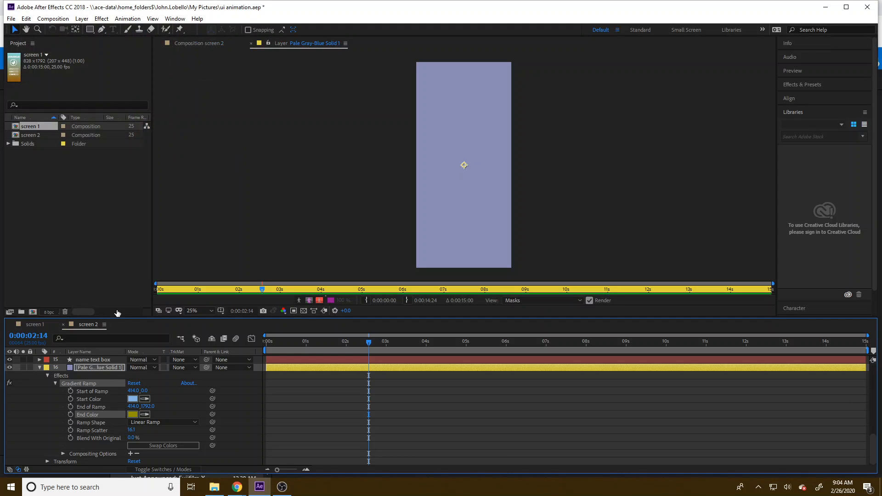
# Step: Close the solid's layer view and compare the whole screen 2 background with that of screen 1
pyautogui.click(251, 44)
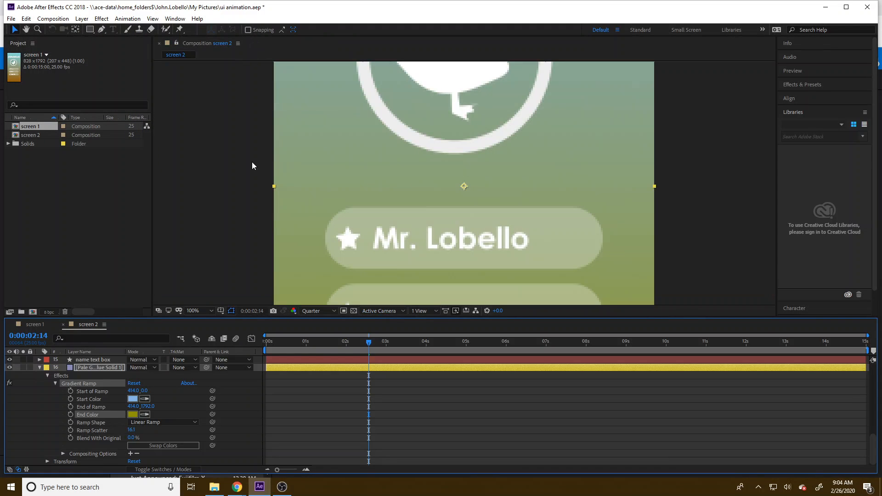
pyautogui.scroll(-4, 295, 211)
pyautogui.scroll(1, 295, 211)
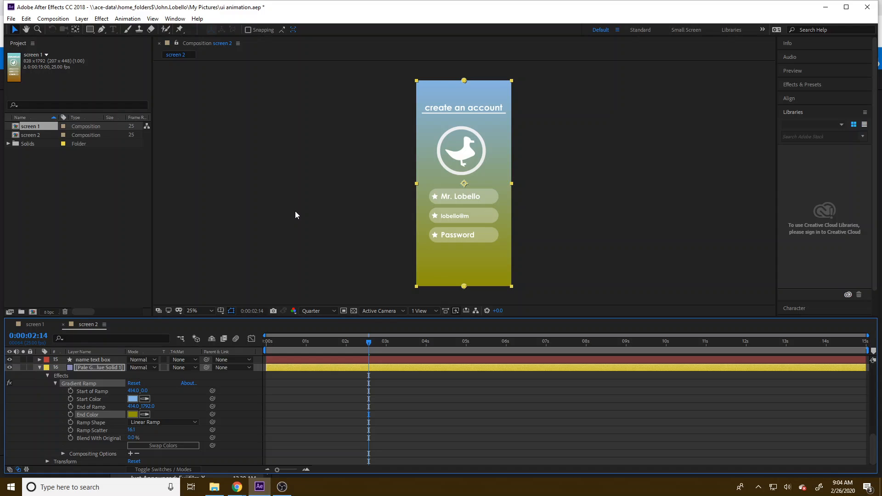
pyautogui.click(36, 325)
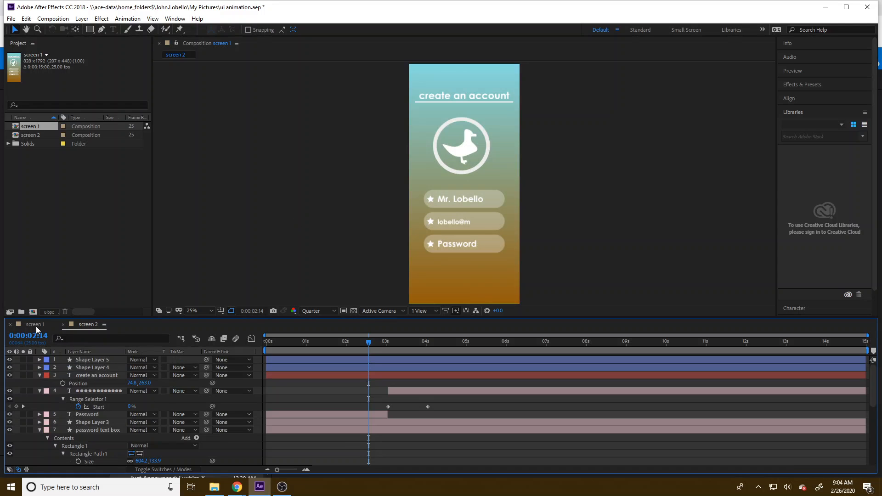
pyautogui.click(87, 324)
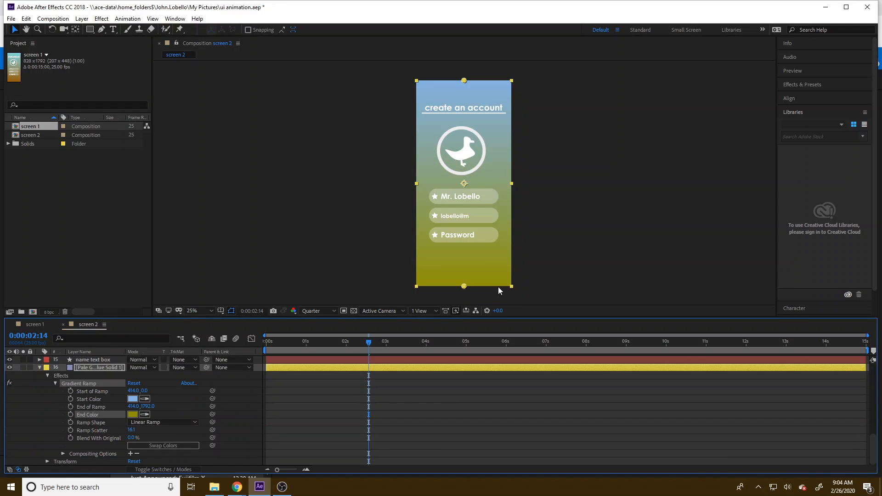
# Step: Change the Gradient Ramp end color to a lighter golden yellow with 69% saturation and 75% brightness
pyautogui.click(133, 414)
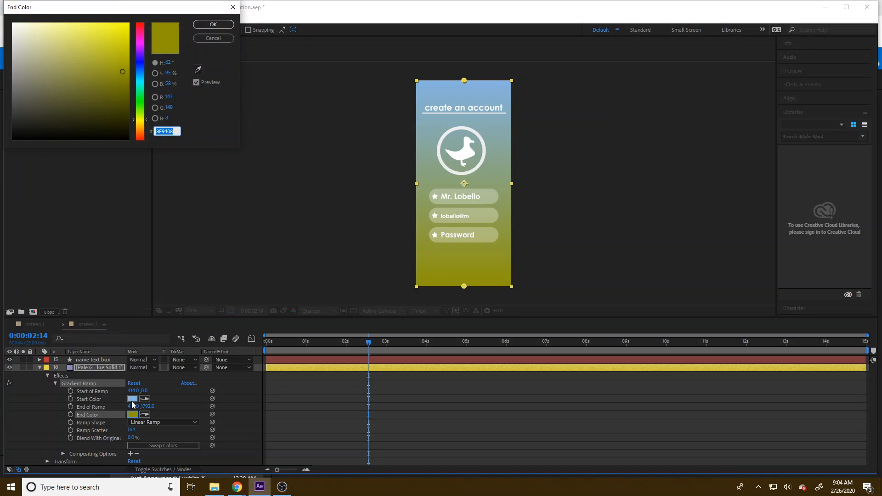
pyautogui.moveTo(122, 65)
pyautogui.mouseDown()
pyautogui.moveTo(101, 55)
pyautogui.moveTo(78, 62)
pyautogui.moveTo(62, 51)
pyautogui.moveTo(92, 51)
pyautogui.mouseUp()
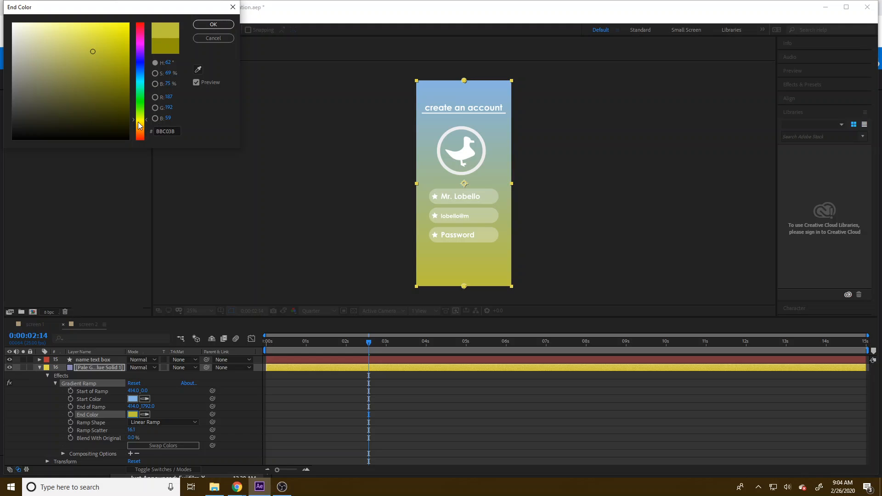
pyautogui.click(139, 122)
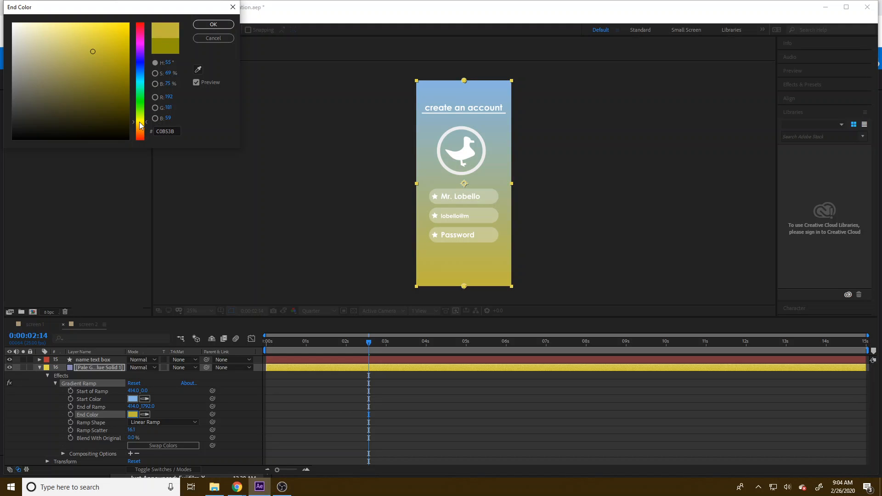
pyautogui.click(205, 25)
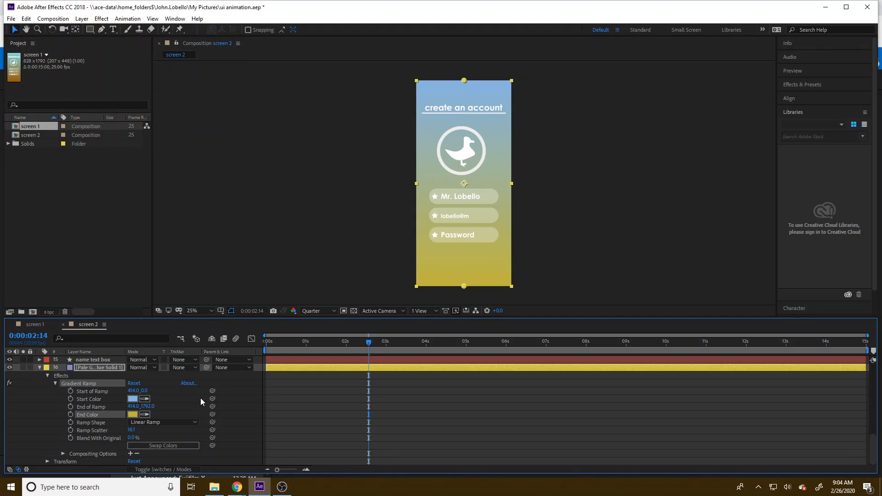
# Step: Compare the screen 1 and screen 2 compositions, ending in the screen 2 composition view
pyautogui.click(40, 321)
pyautogui.click(72, 324)
pyautogui.doubleClick(444, 107)
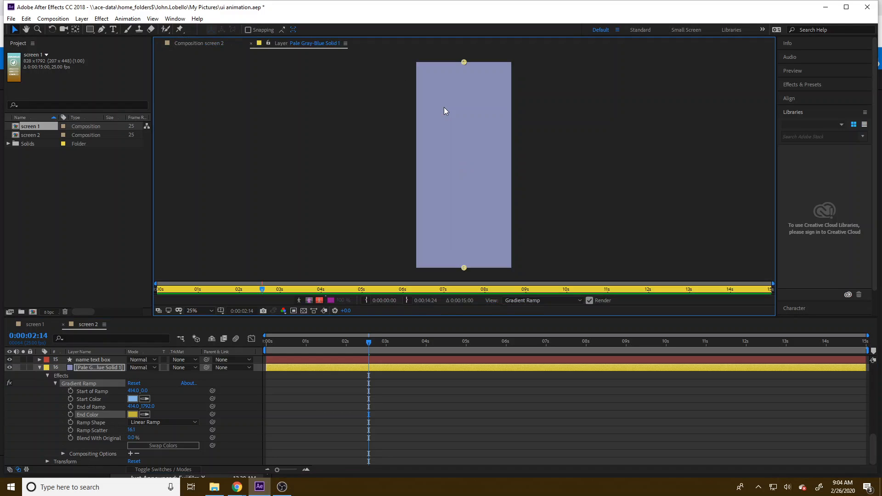
pyautogui.click(251, 44)
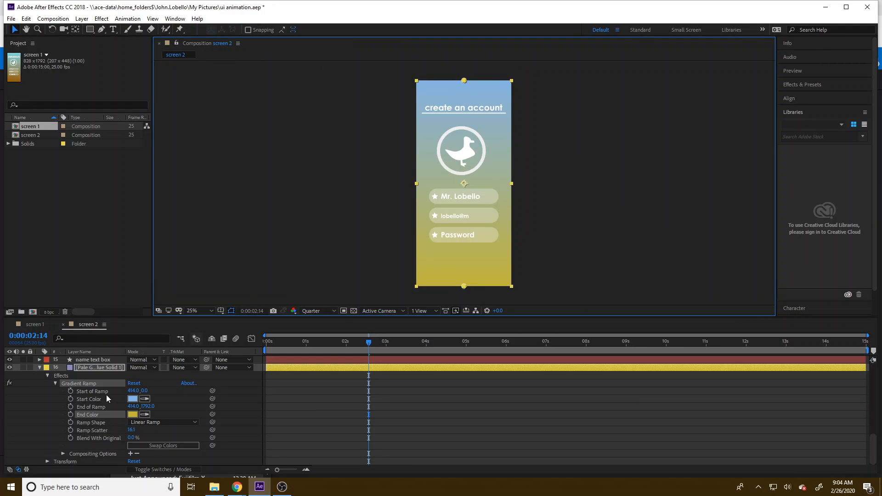
# Step: Replace the "create an account" title text on screen 2 with "choose your country"
pyautogui.scroll(3, 37, 401)
pyautogui.scroll(6, 72, 437)
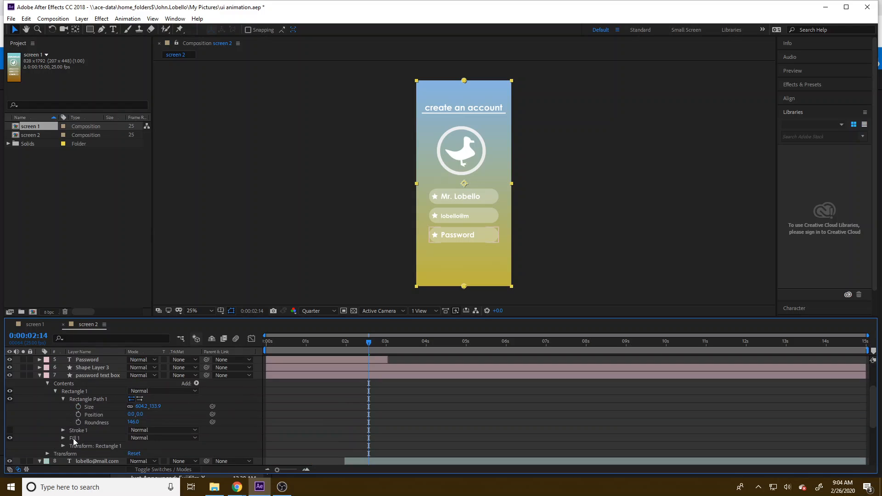
pyautogui.click(93, 362)
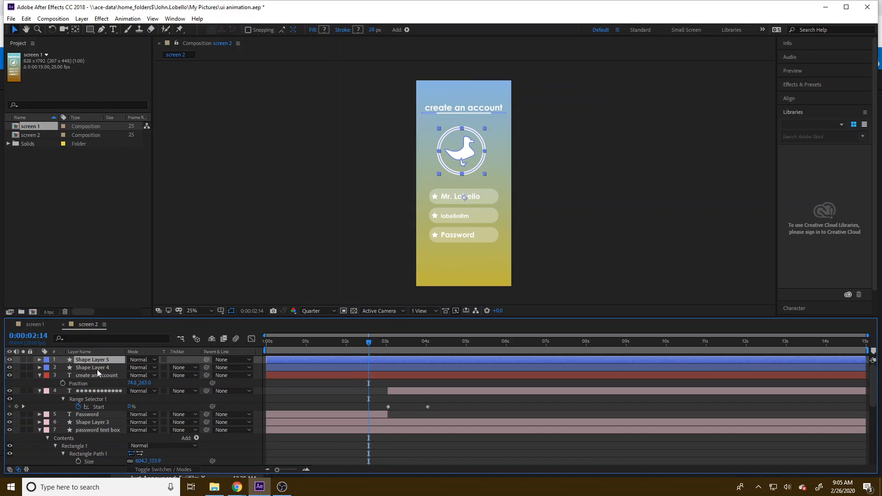
pyautogui.click(100, 376)
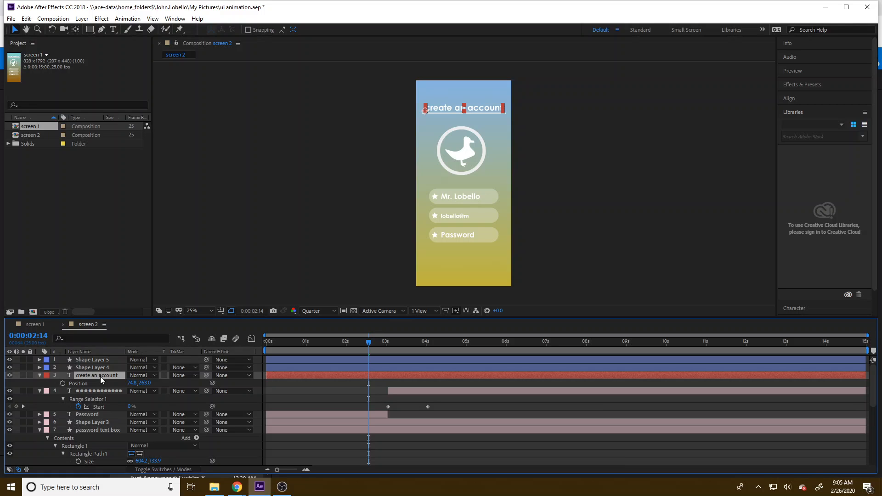
pyautogui.doubleClick(475, 109)
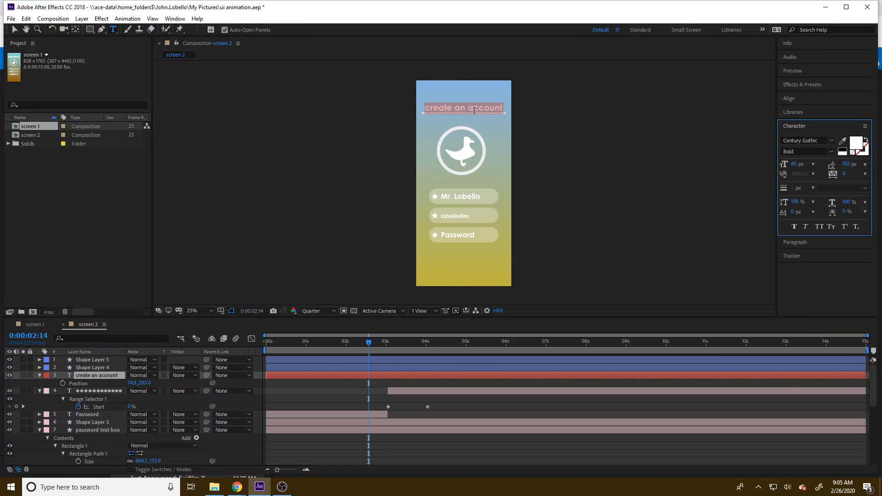
pyautogui.write('c')
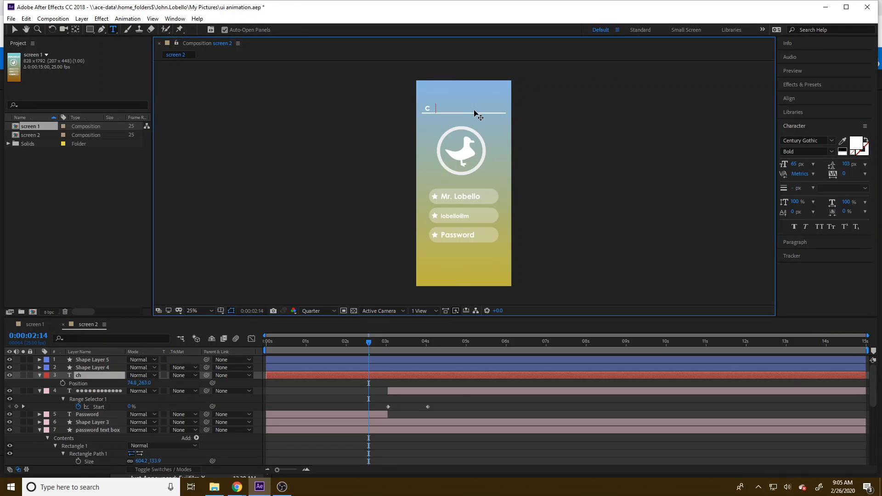
pyautogui.write('hoose your country')
# Step: Set the font size of the whole "choose your country" title to 60 px
pyautogui.hotkey('ctrl', 'a')
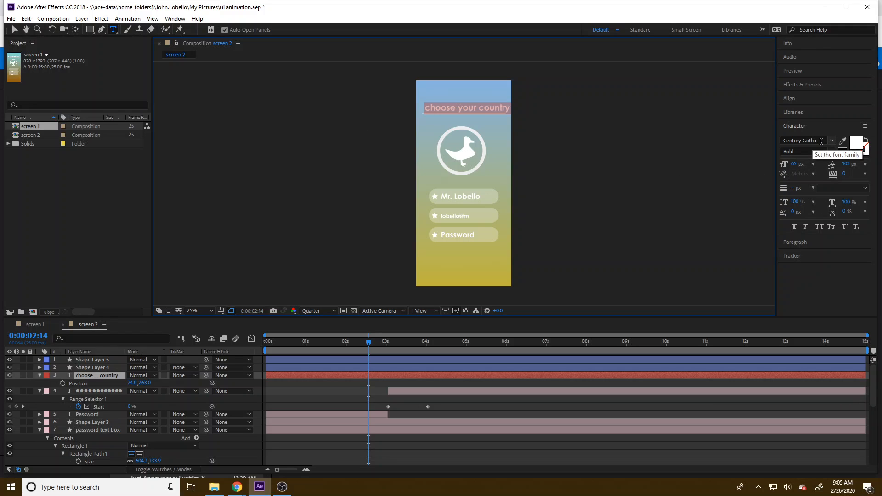
pyautogui.click(792, 164)
pyautogui.write('70')
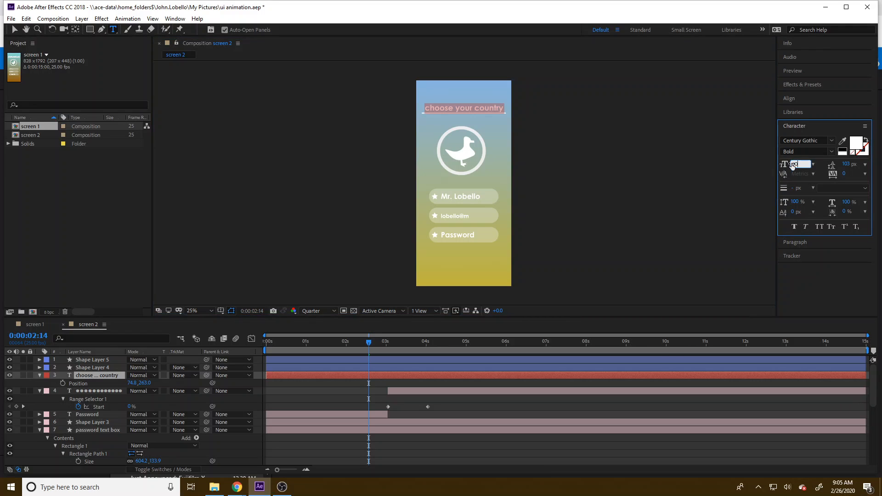
pyautogui.press('Return')
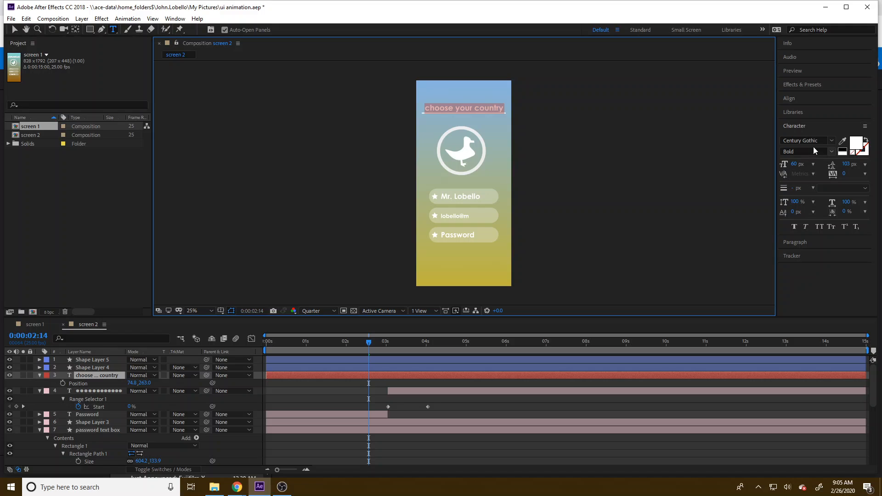
pyautogui.click(809, 151)
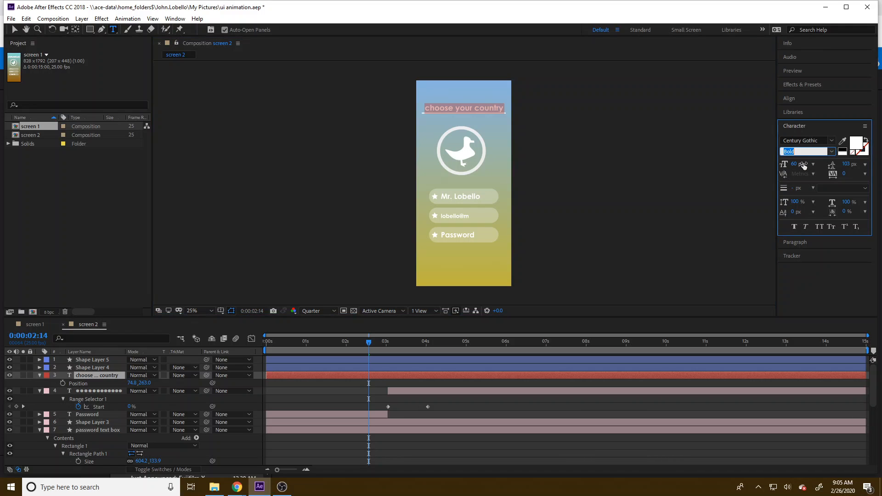
pyautogui.click(466, 107)
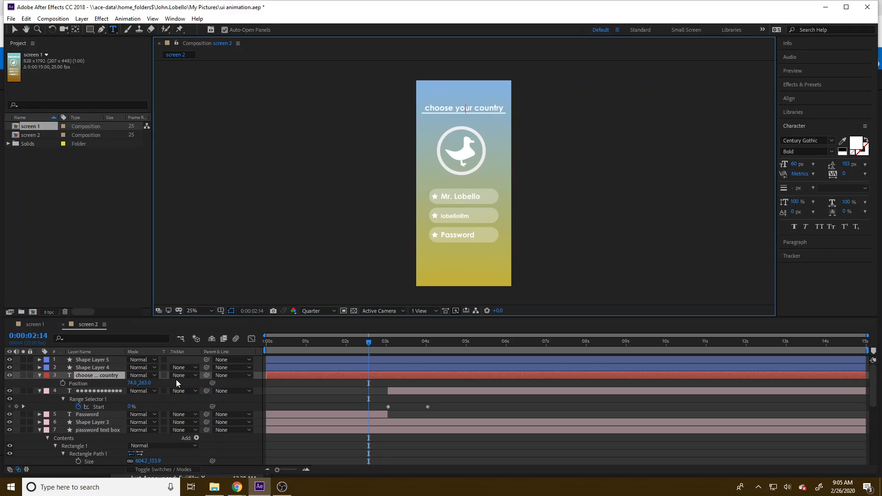
# Step: Delete the typed e-mail address text layer and the Password placeholder text layer from screen 2
pyautogui.click(14, 29)
pyautogui.click(443, 196)
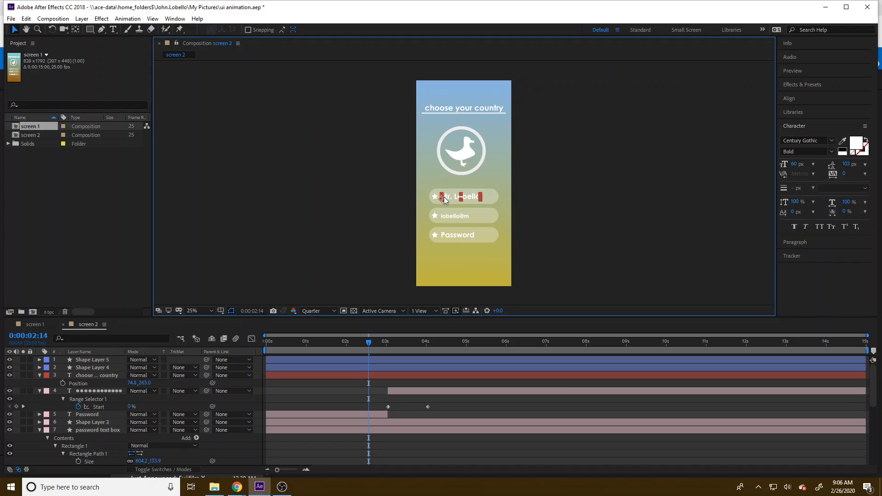
pyautogui.click(435, 198)
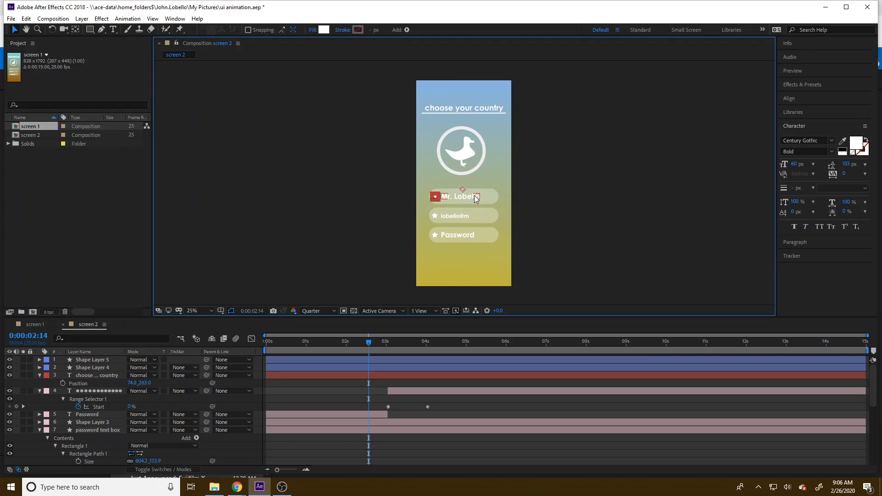
pyautogui.click(491, 194)
pyautogui.click(738, 269)
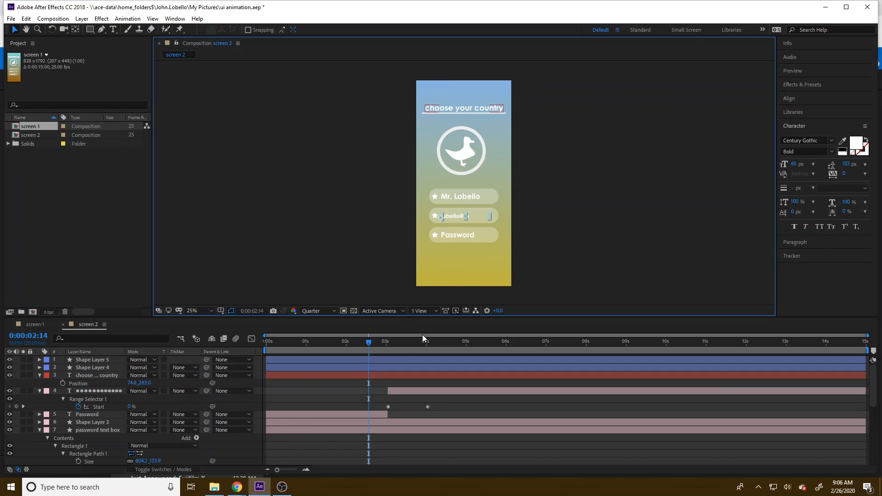
pyautogui.press('Delete')
pyautogui.click(87, 415)
pyautogui.press('Delete')
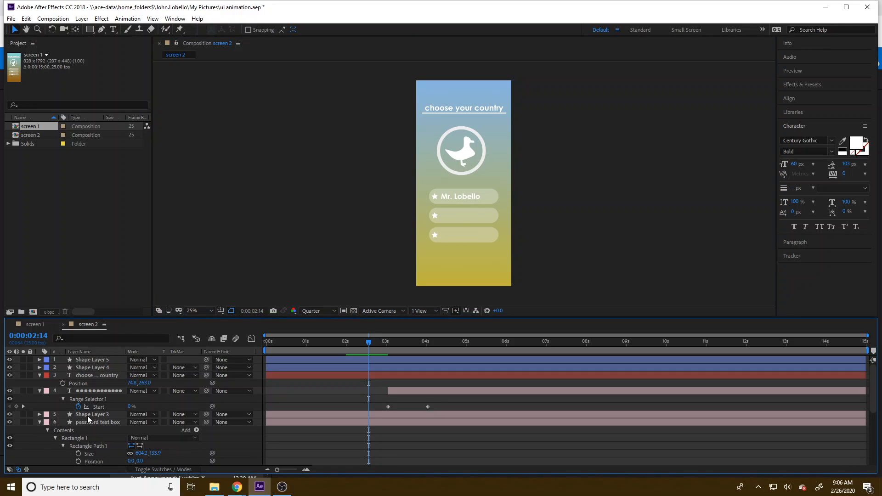
# Step: Delete the rest of the password field: its star Shape Layer 3, the password text box and the dots text layer
pyautogui.click(87, 416)
pyautogui.press('Delete')
pyautogui.click(87, 415)
pyautogui.press('Delete')
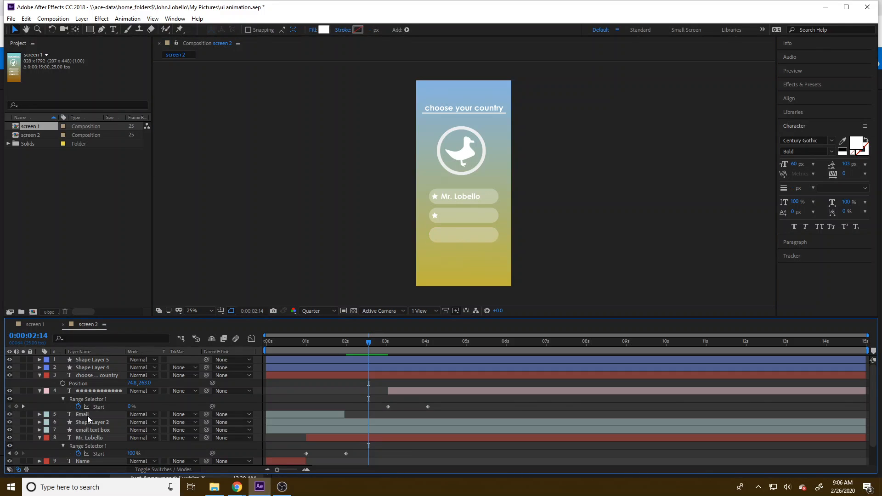
pyautogui.click(92, 392)
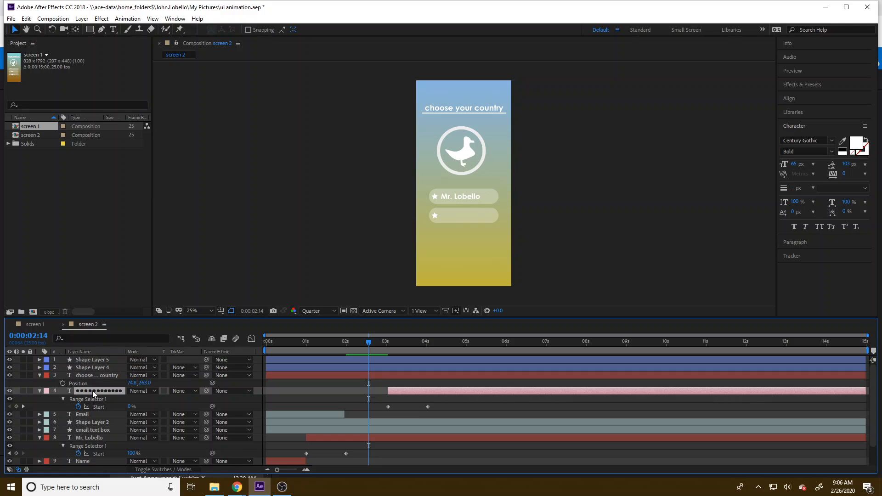
pyautogui.press('Delete')
# Step: Delete the email field's layers: the Email placeholder text, its star Shape Layer 2 and the email text box
pyautogui.click(95, 391)
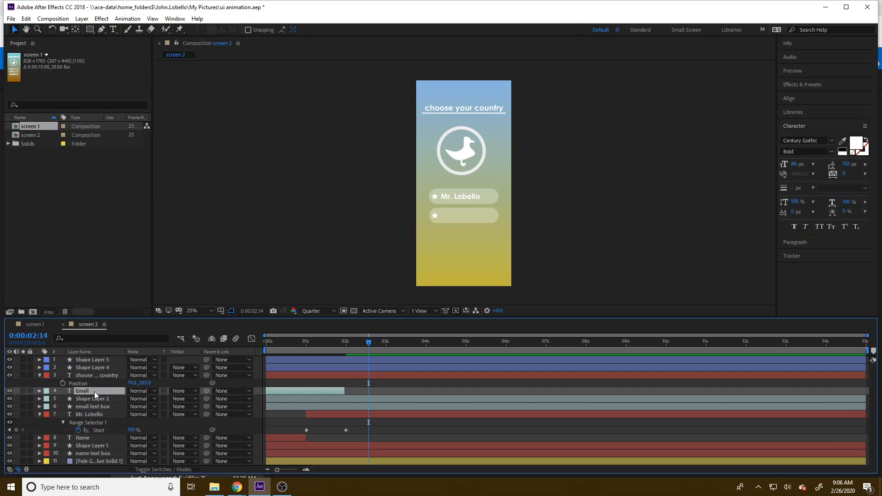
pyautogui.press('Delete')
pyautogui.click(95, 392)
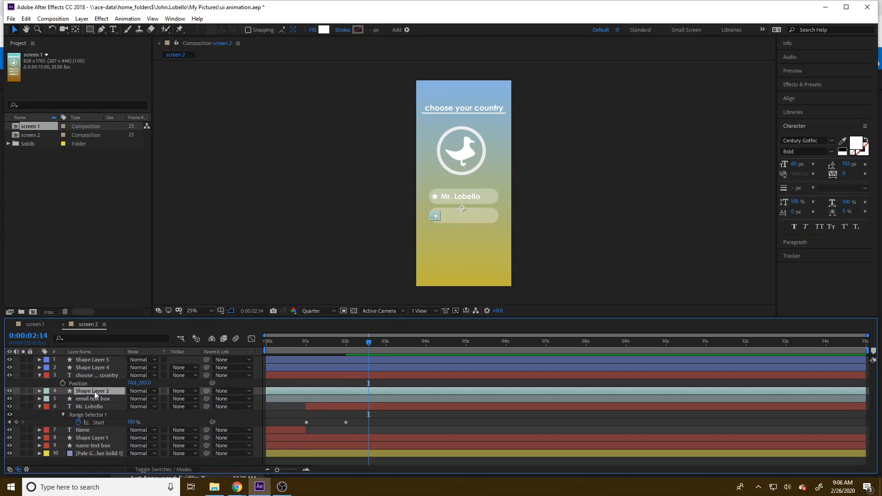
pyautogui.press('Delete')
pyautogui.click(95, 391)
pyautogui.press('Delete')
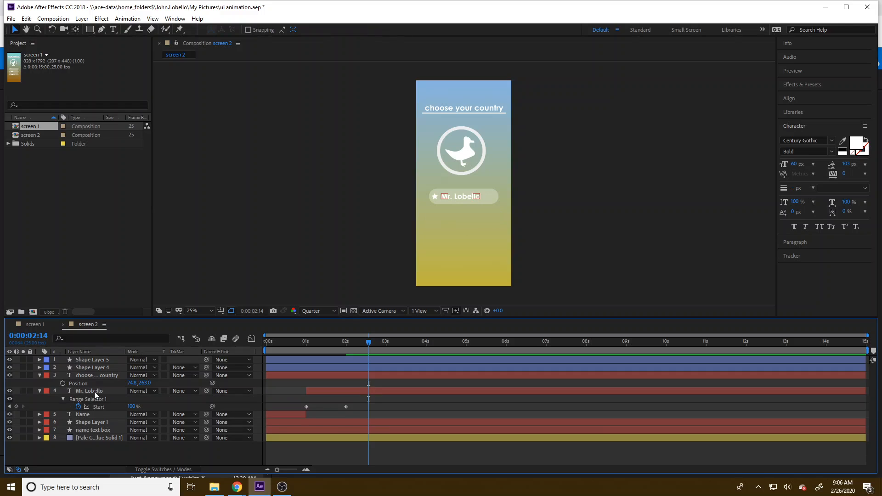
# Step: Examine the remaining title and name field layers one by one to see what each contains on screen 2
pyautogui.click(103, 392)
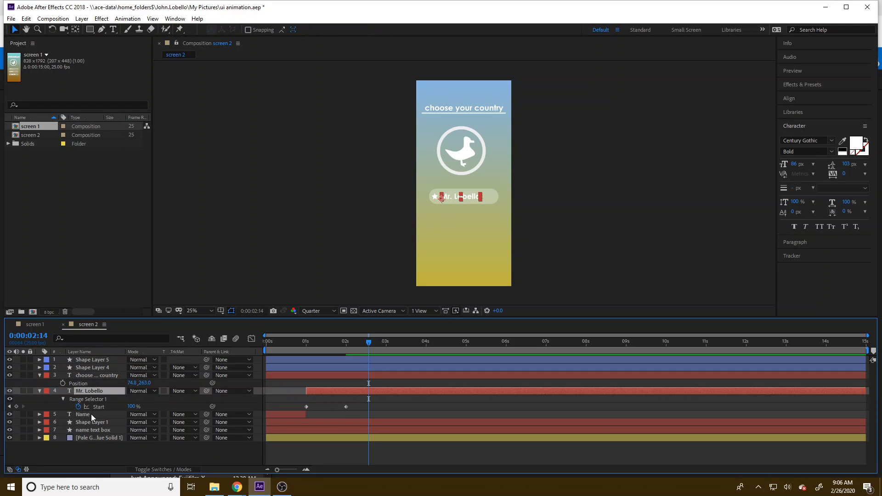
pyautogui.click(91, 414)
pyautogui.click(89, 375)
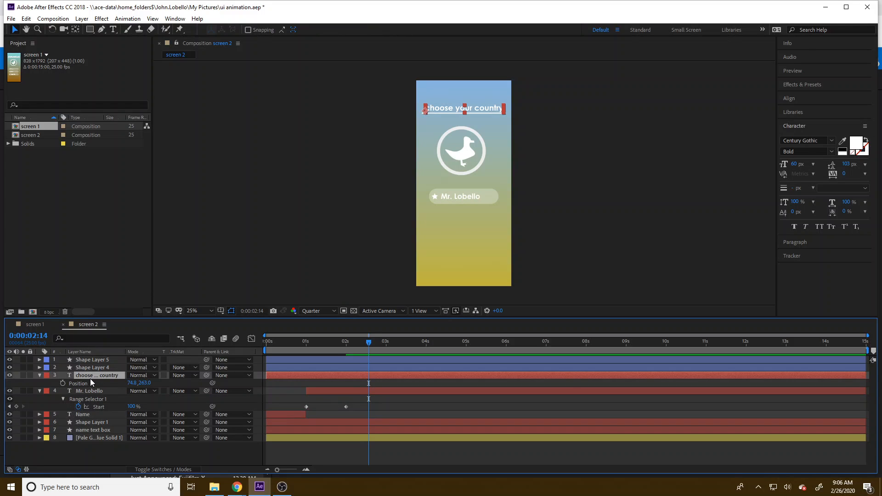
pyautogui.click(94, 392)
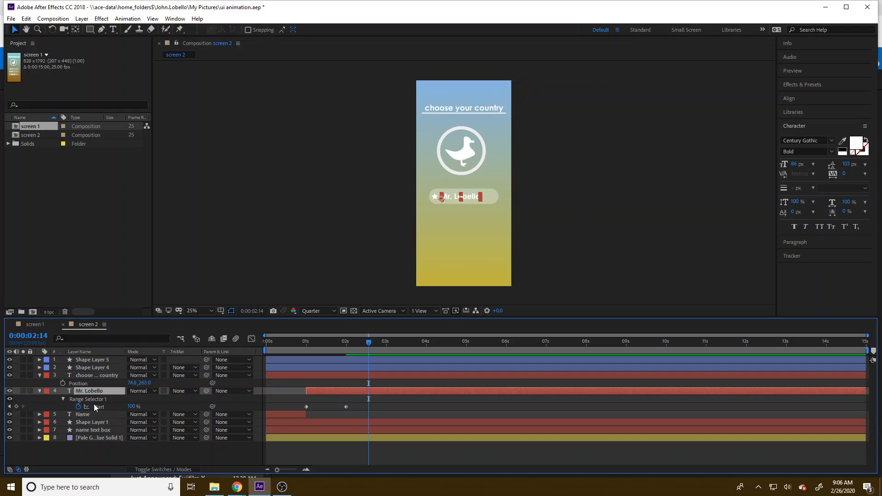
pyautogui.click(90, 400)
pyautogui.click(96, 414)
pyautogui.click(101, 422)
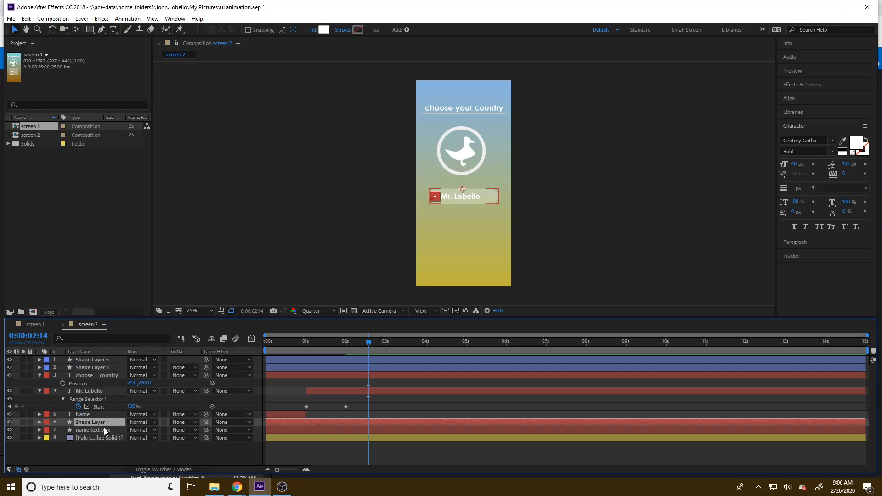
pyautogui.click(105, 430)
pyautogui.click(103, 422)
pyautogui.click(102, 415)
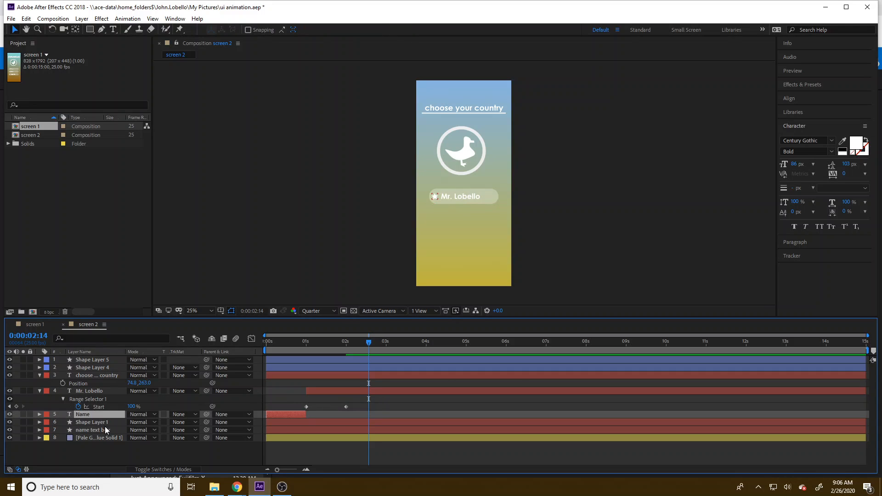
pyautogui.click(106, 431)
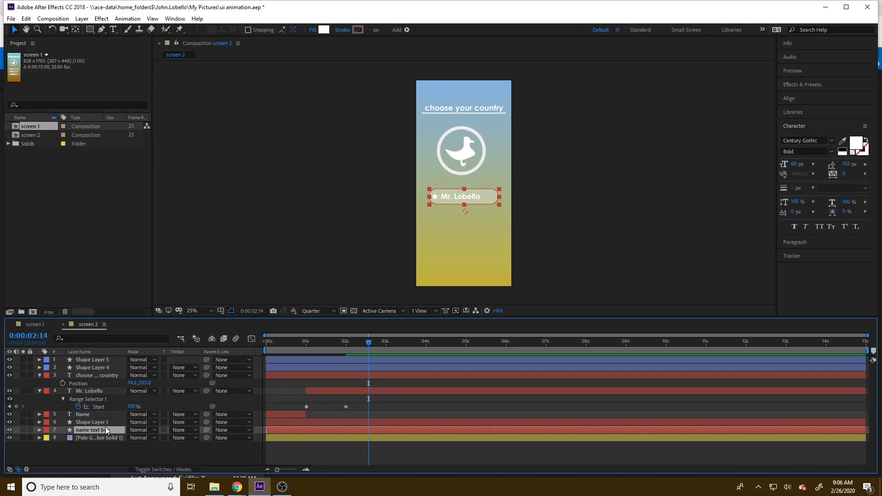
# Step: Collapse the properties of the "choose your country" layer and the typed-name text layer in the timeline
pyautogui.click(38, 377)
pyautogui.click(39, 382)
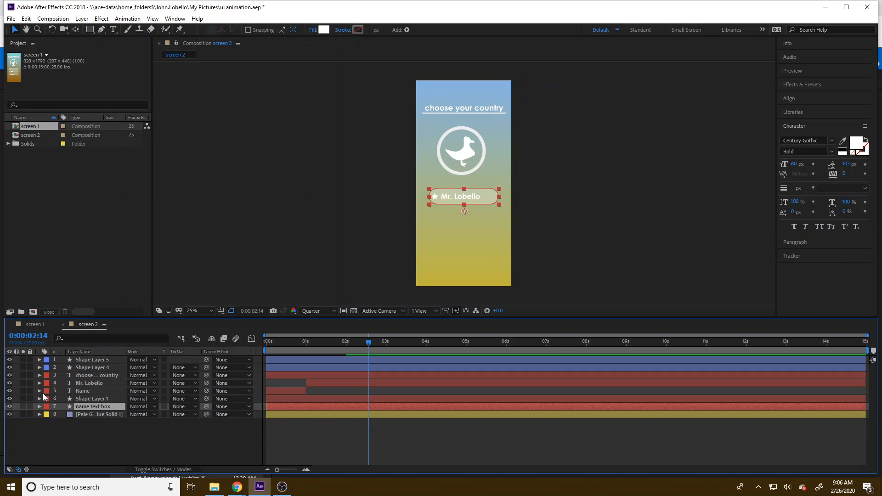
pyautogui.click(94, 375)
pyautogui.click(92, 382)
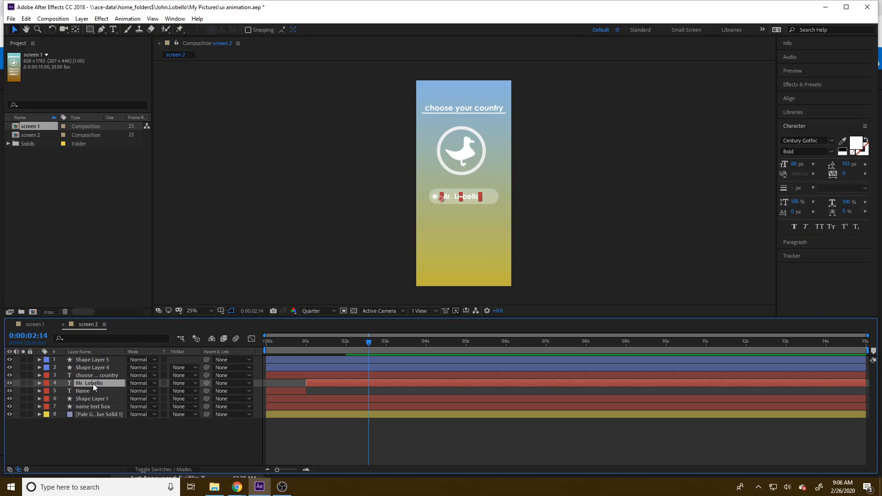
# Step: Move the current time to 0:00:00:07 and replace the Name placeholder text with "tap to choose"
pyautogui.click(286, 393)
pyautogui.moveTo(322, 349); pyautogui.dragTo(277, 348)
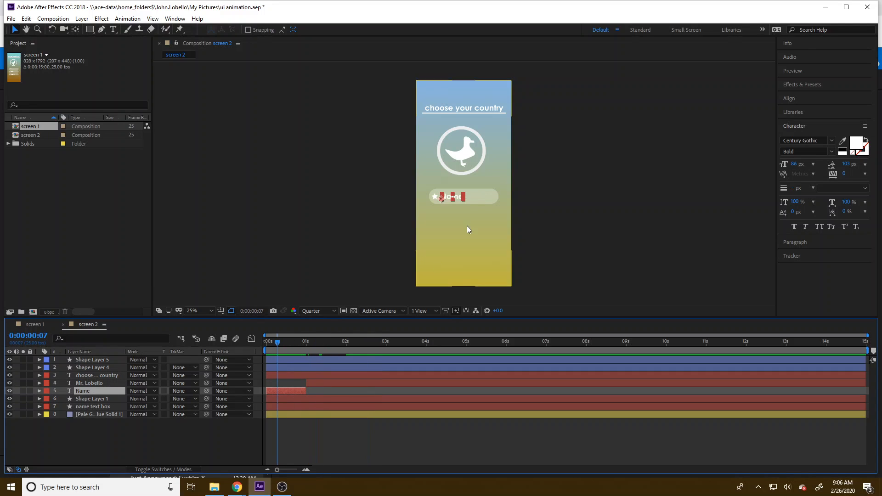
pyautogui.doubleClick(449, 198)
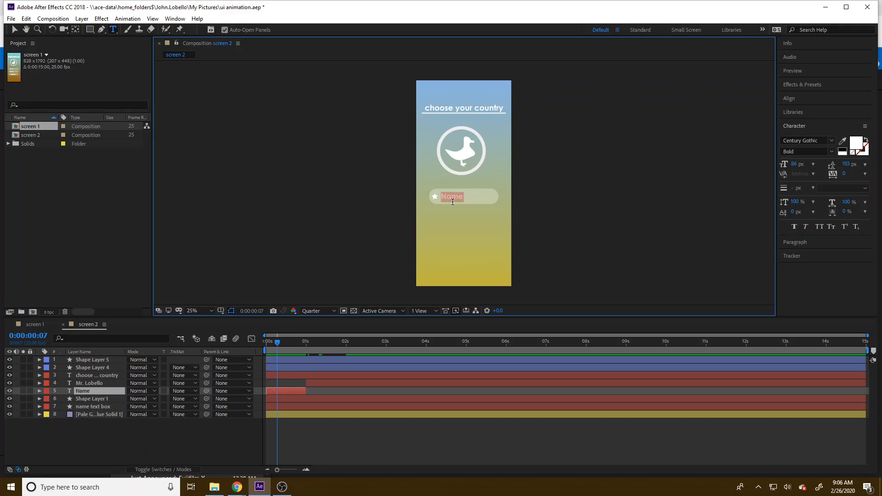
pyautogui.write('click to choos')
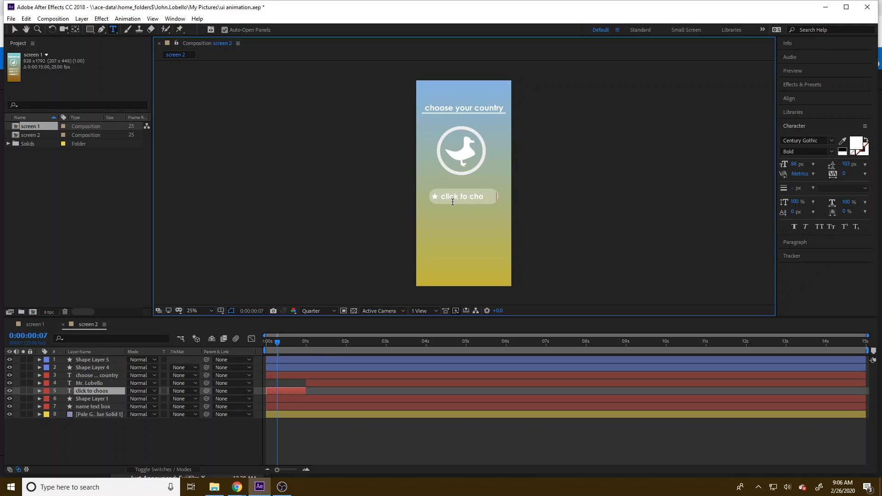
pyautogui.write('e')
pyautogui.doubleClick(453, 199)
pyautogui.doubleClick(472, 197)
pyautogui.doubleClick(449, 200)
pyautogui.write('tap')
# Step: Set the font style of the whole "tap to choose" text to Regular
pyautogui.hotkey('ctrl', 'a')
pyautogui.click(830, 153)
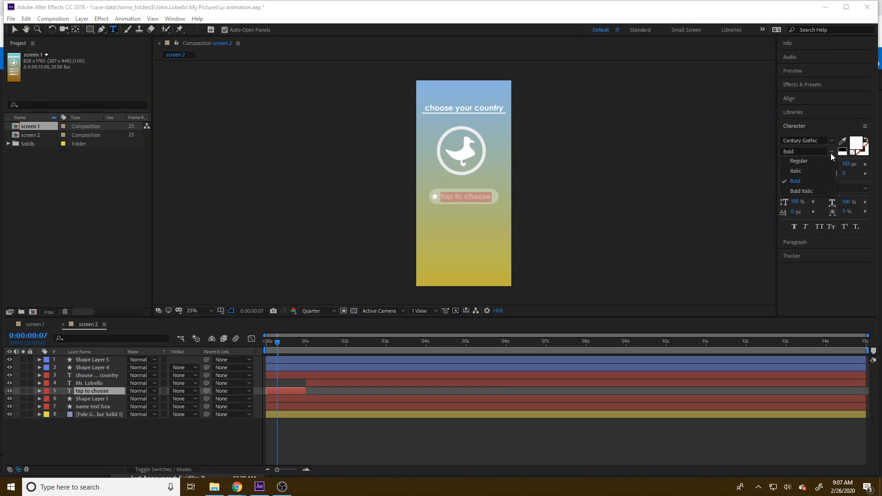
pyautogui.click(802, 164)
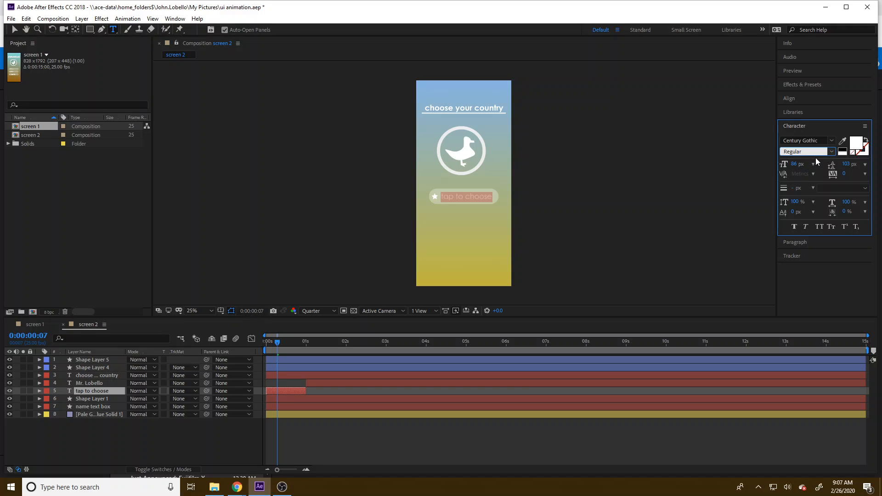
# Step: Try font sizes of 70 px and 80 px on the "tap to choose" text
pyautogui.click(799, 164)
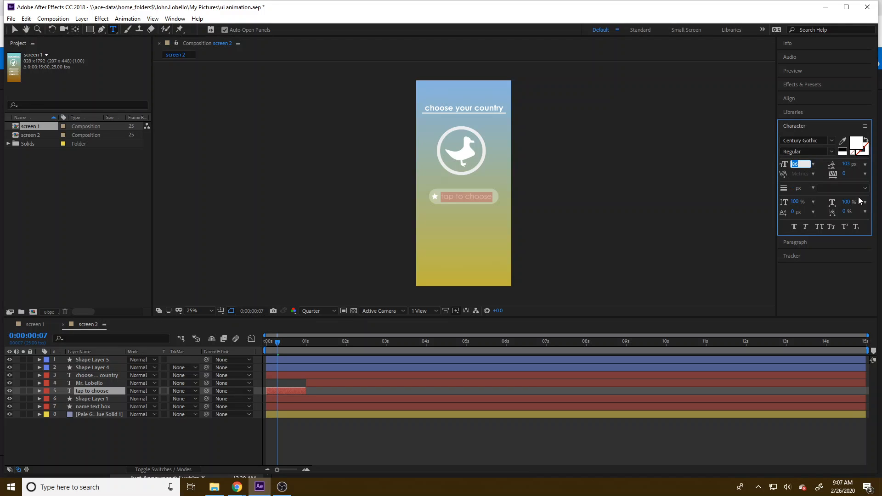
pyautogui.write('555')
pyautogui.press('BackSpace')
pyautogui.press('BackSpace')
pyautogui.press('BackSpace')
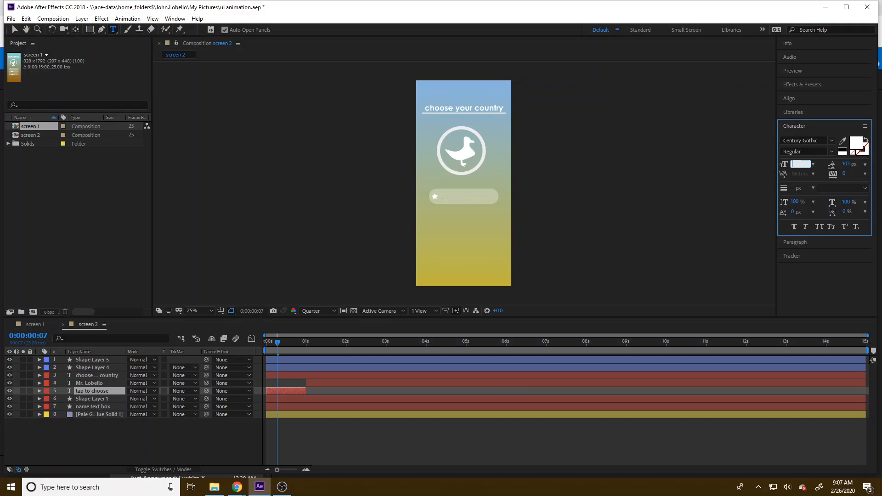
pyautogui.write('70')
pyautogui.press('Return')
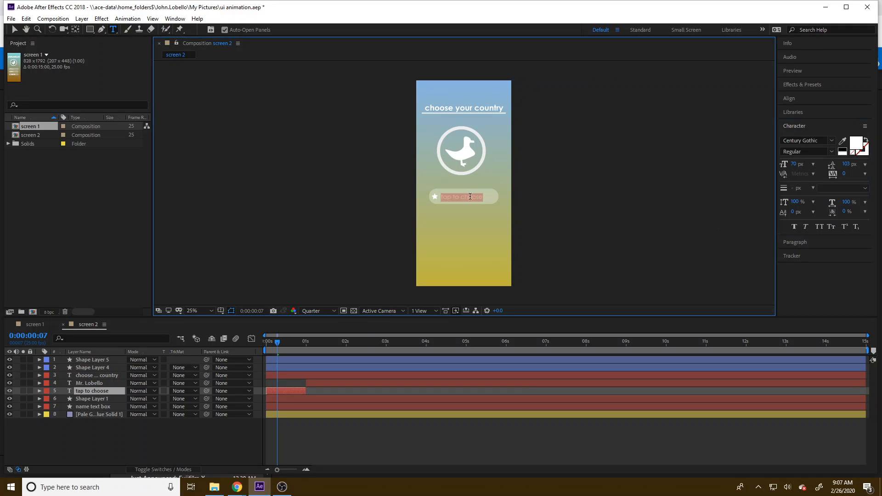
pyautogui.doubleClick(466, 198)
pyautogui.tripleClick(466, 197)
pyautogui.click(795, 164)
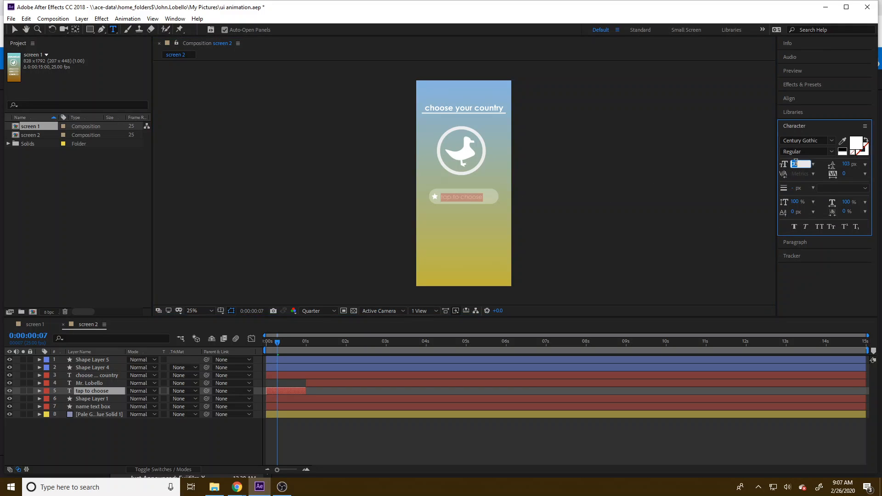
pyautogui.write('80')
pyautogui.press('Return')
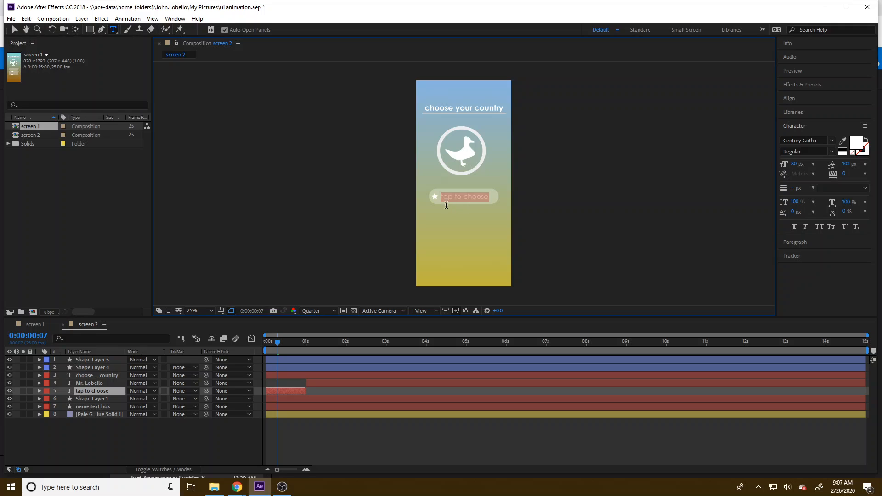
# Step: Set the font size of the "tap to choose" text to 85 px and finish editing it
pyautogui.click(796, 164)
pyautogui.write('85')
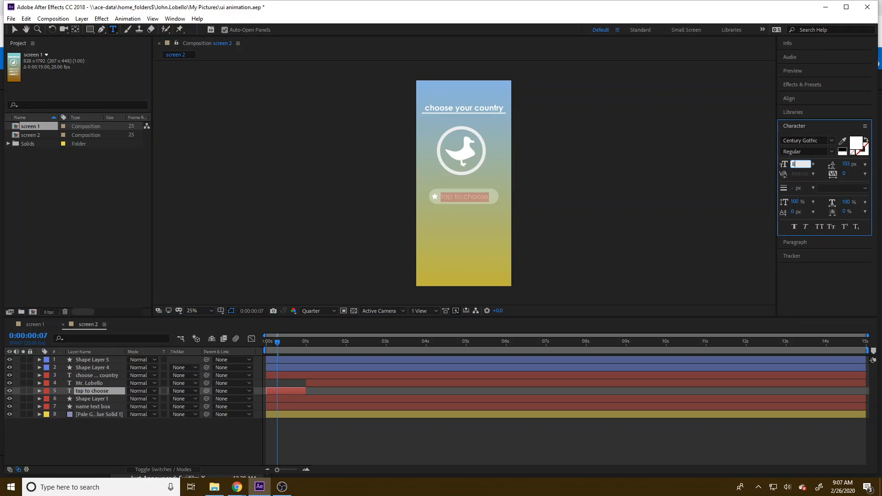
pyautogui.press('Return')
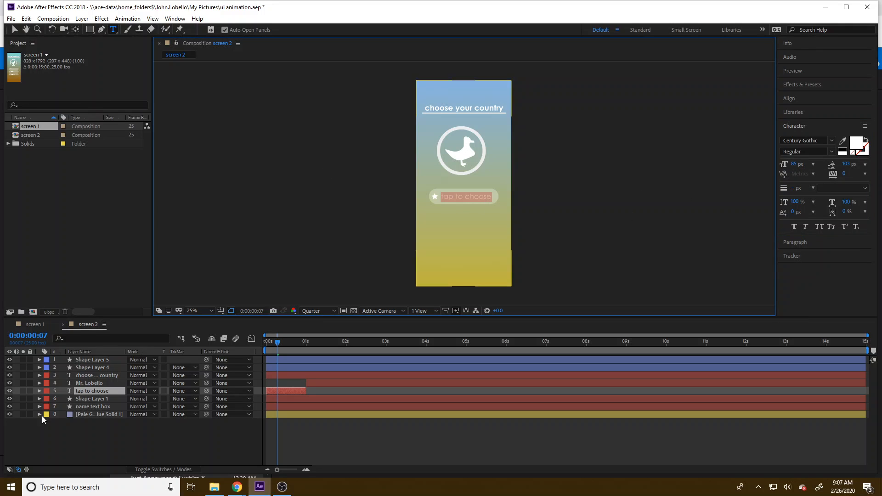
pyautogui.click(96, 433)
# Step: Move the current time to 0:00:03:14 and replace the typed-name text in the rounded field with "United States"
pyautogui.click(92, 383)
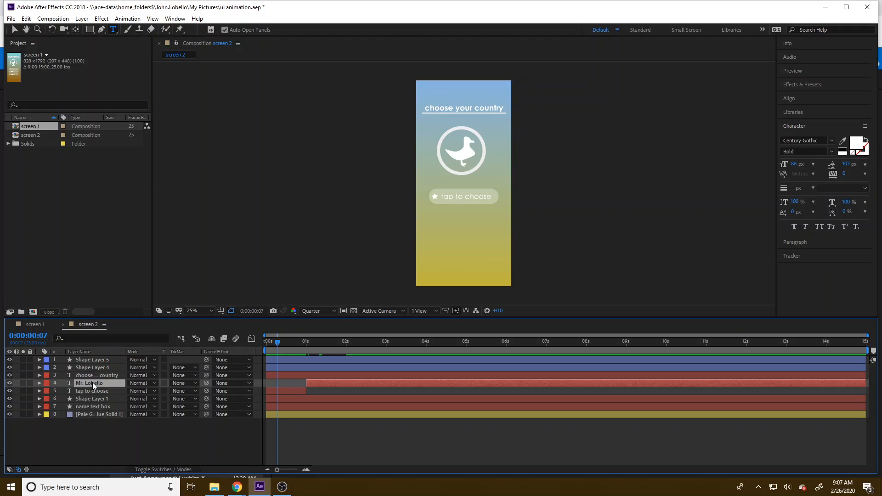
pyautogui.click(95, 374)
pyautogui.click(95, 390)
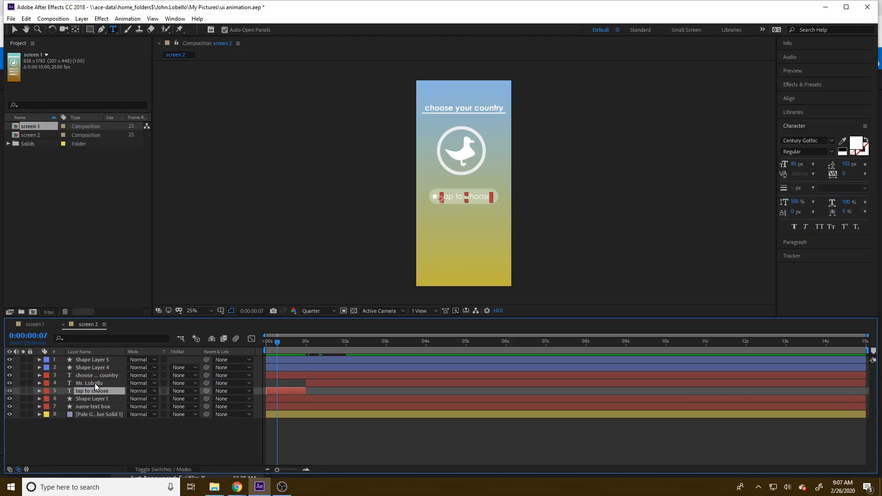
pyautogui.click(95, 382)
pyautogui.moveTo(289, 343); pyautogui.dragTo(409, 342)
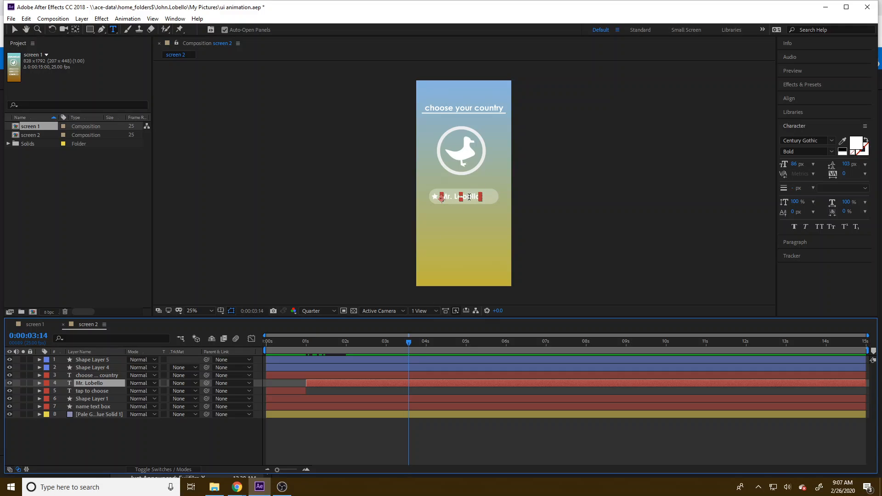
pyautogui.doubleClick(467, 198)
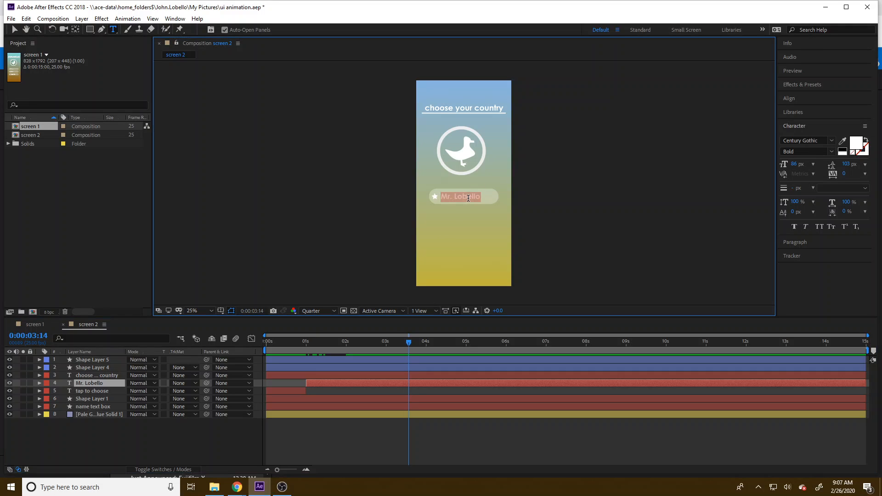
pyautogui.write('United State')
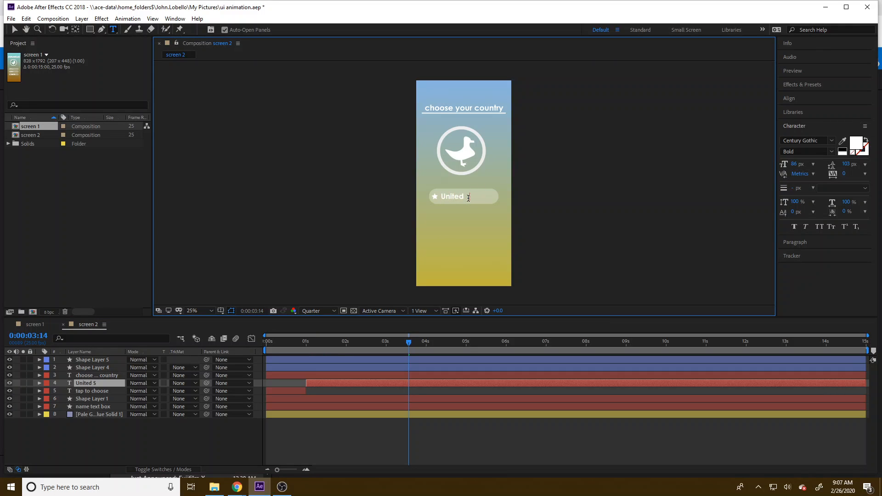
pyautogui.write('su')
pyautogui.click(348, 383)
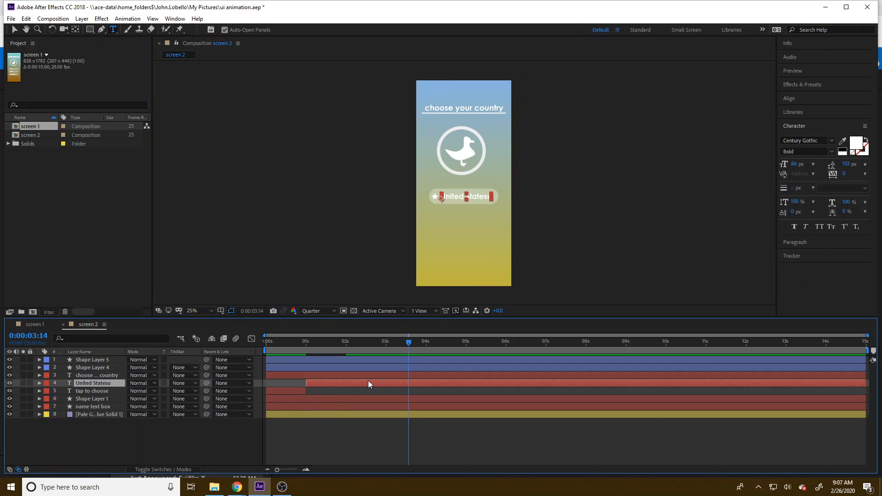
pyautogui.doubleClick(475, 199)
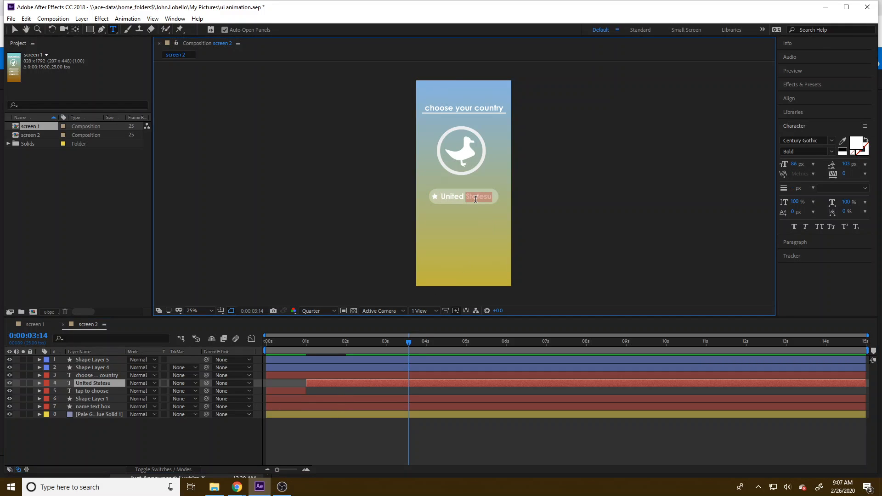
pyautogui.click(476, 199)
pyautogui.press('BackSpace')
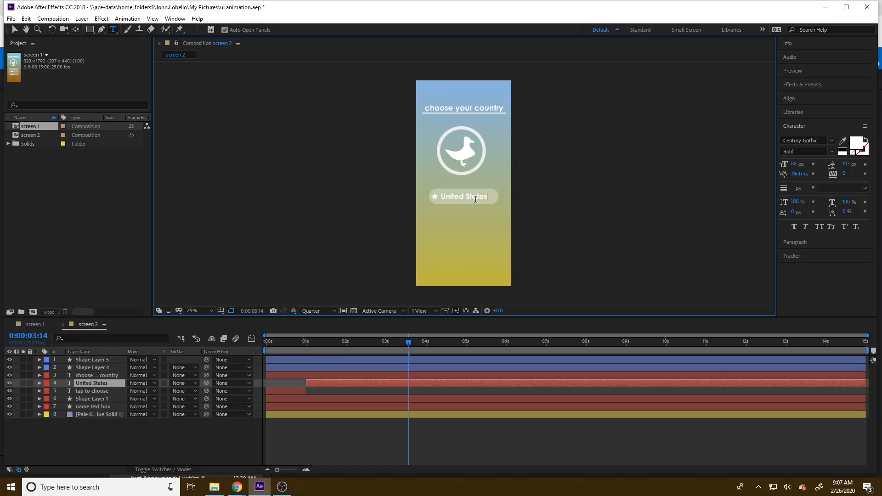
# Step: Reveal the keyframed properties of the "United States" layer and delete both Range Selector Start keyframes
pyautogui.click(87, 390)
pyautogui.press('u')
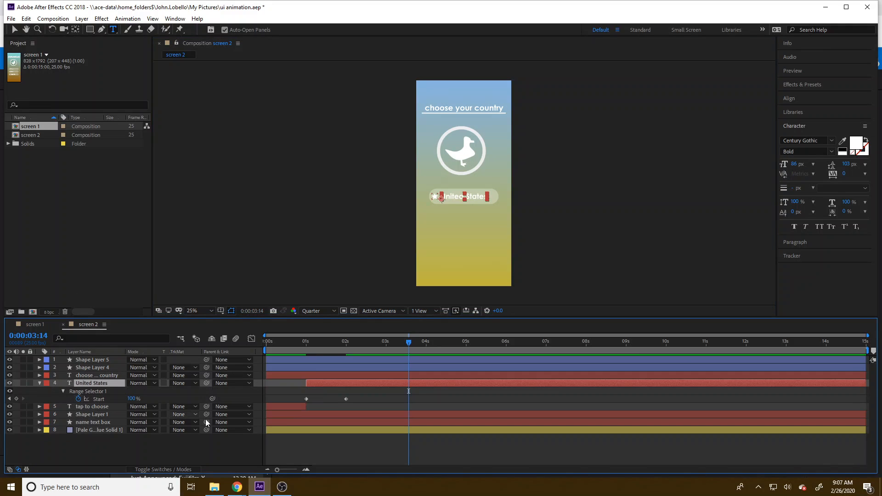
pyautogui.moveTo(354, 399); pyautogui.dragTo(301, 401)
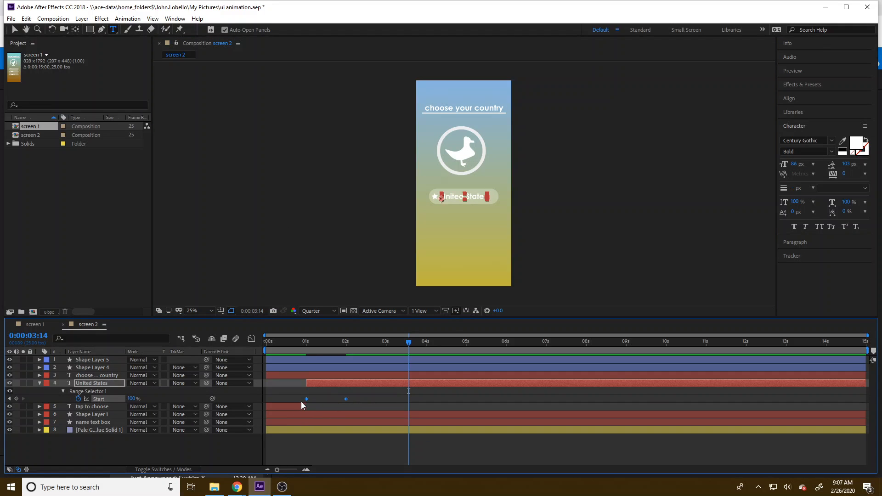
pyautogui.press('Delete')
# Step: Start the "United States" layer and end the "tap to choose" layer at 0:00:01:24, and return to the beginning of the composition
pyautogui.moveTo(298, 345); pyautogui.dragTo(344, 345)
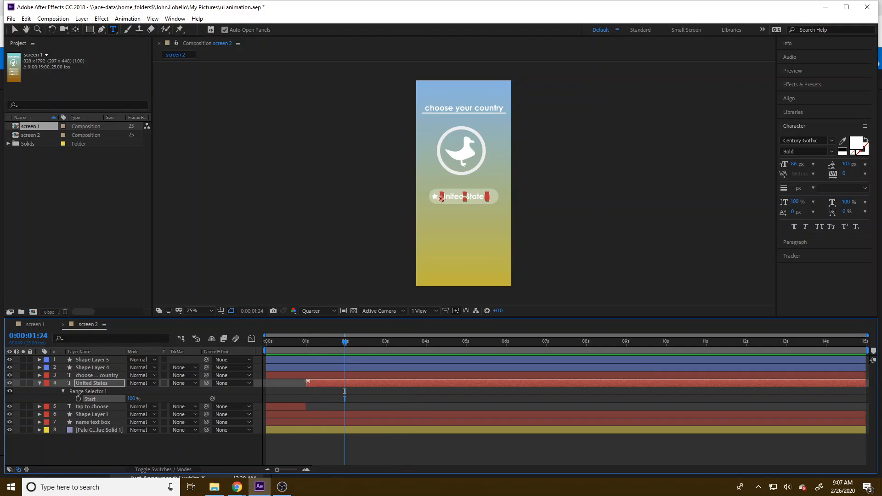
pyautogui.moveTo(308, 381); pyautogui.dragTo(344, 382)
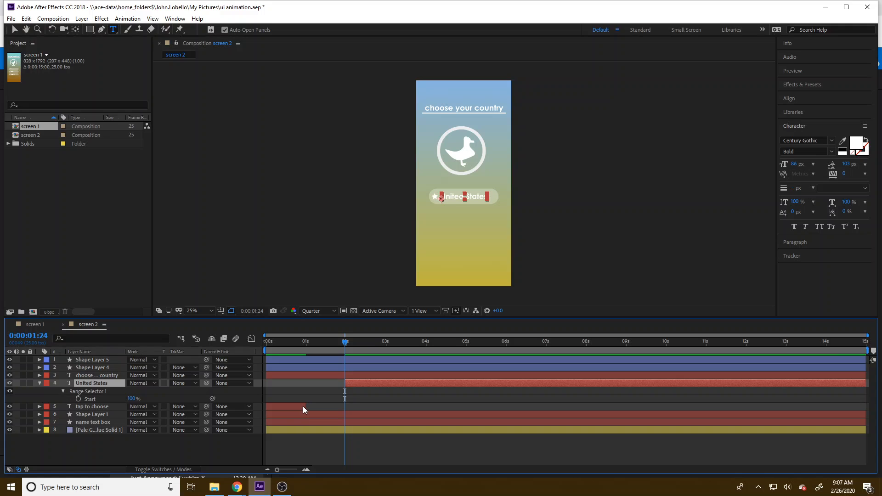
pyautogui.moveTo(305, 406); pyautogui.dragTo(344, 407)
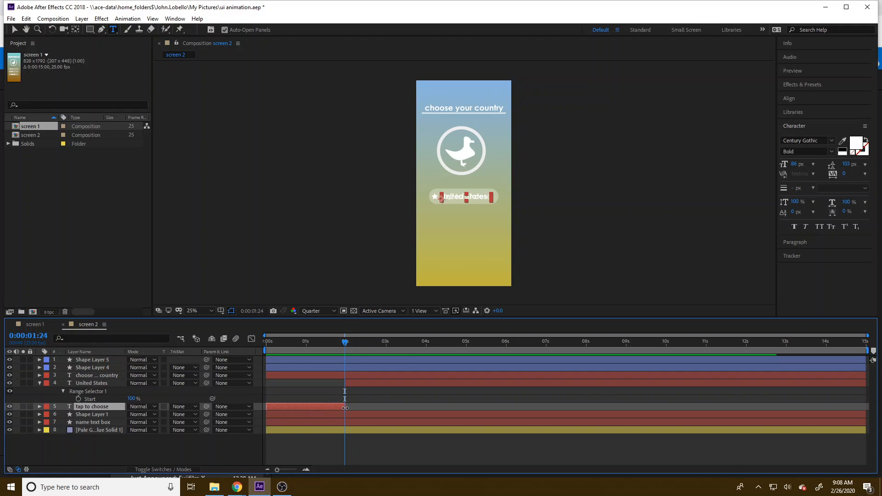
pyautogui.press('Home')
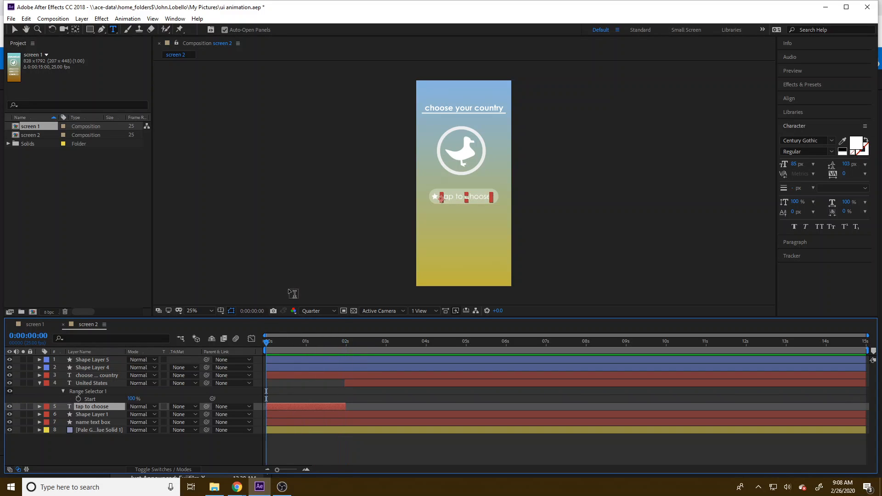
pyautogui.click(293, 293)
pyautogui.click(27, 19)
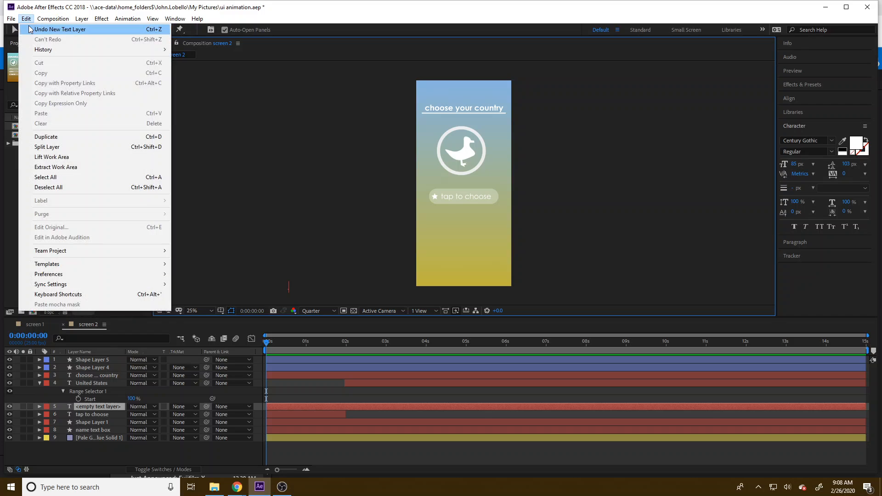
pyautogui.click(60, 29)
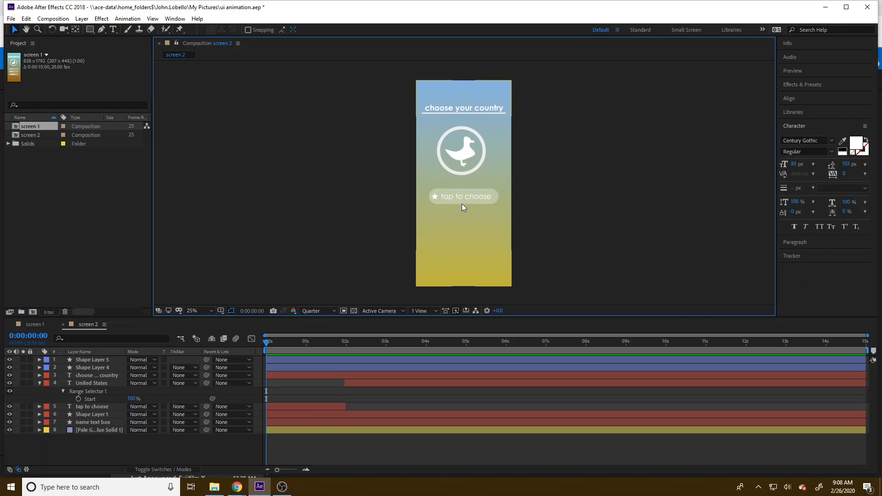
pyautogui.click(88, 214)
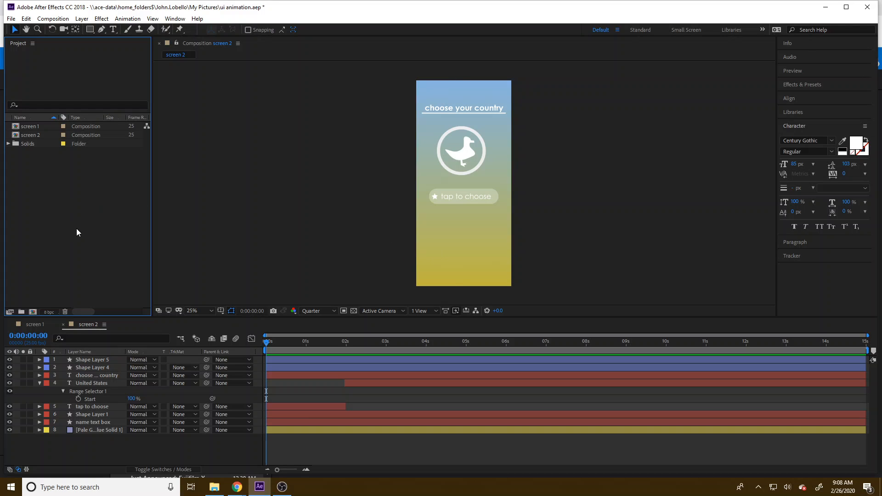
pyautogui.click(50, 20)
pyautogui.click(54, 28)
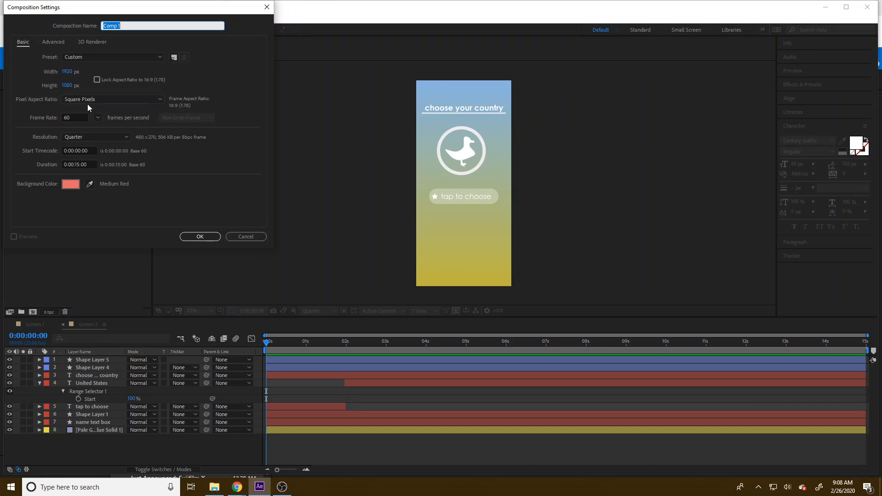
pyautogui.click(249, 236)
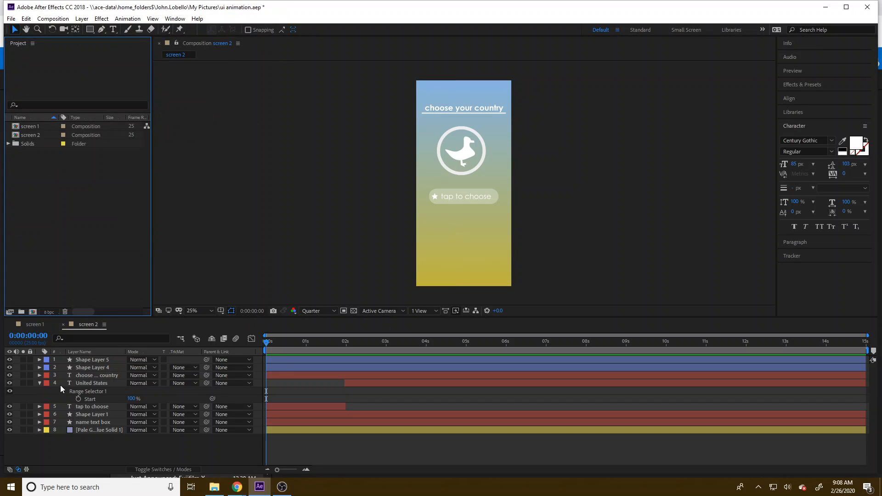
# Step: Collapse the "United States" layer's properties and rename the "name text box" layer as "country shape"
pyautogui.click(39, 383)
pyautogui.click(88, 406)
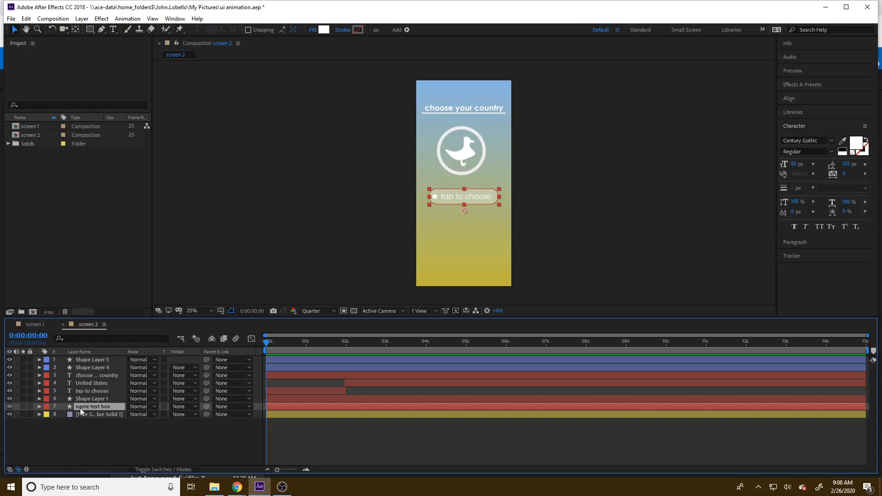
pyautogui.rightClick(81, 410)
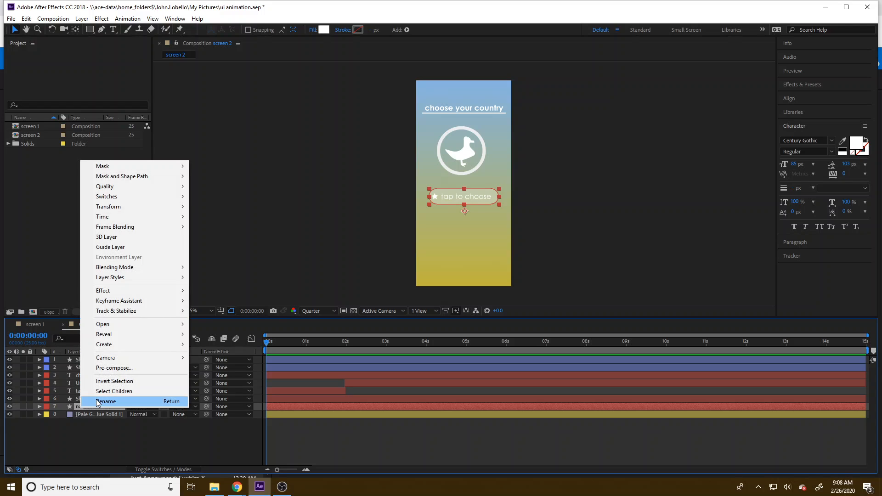
pyautogui.click(136, 401)
pyautogui.write('country')
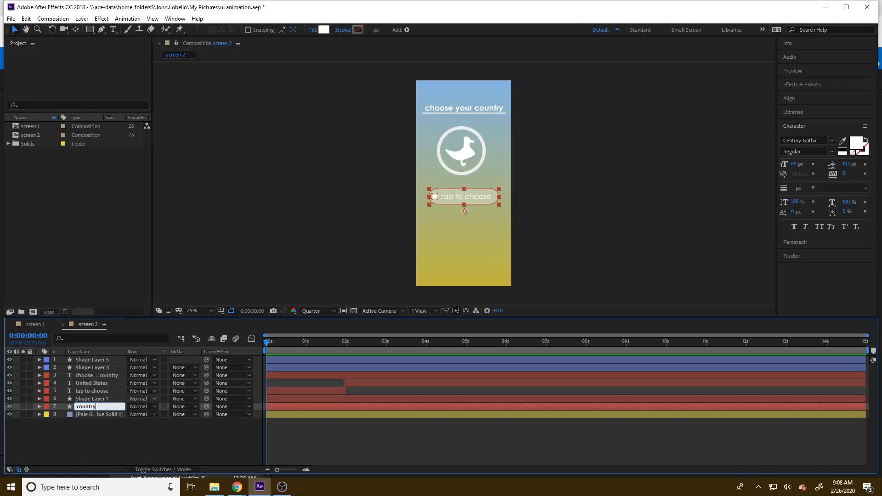
pyautogui.write(' chape')
pyautogui.press('BackSpace')
pyautogui.press('BackSpace')
pyautogui.press('BackSpace')
pyautogui.press('BackSpace')
pyautogui.press('BackSpace')
pyautogui.write('shape')
pyautogui.press('Return')
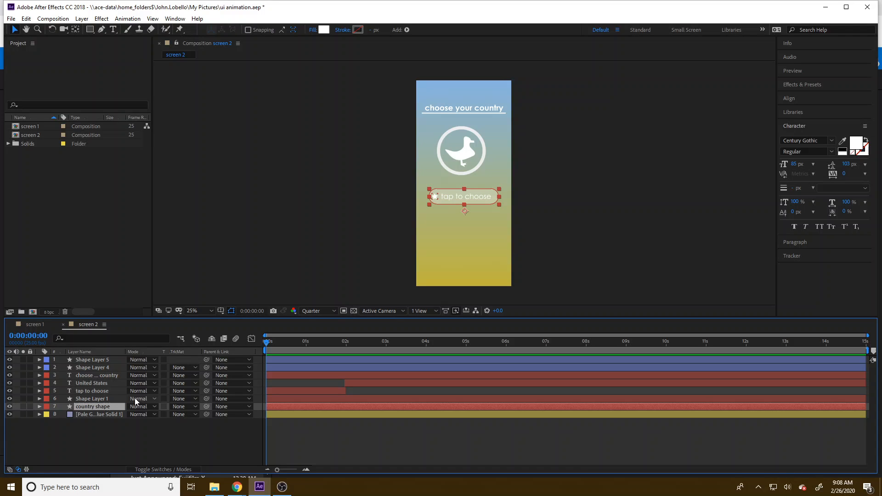
# Step: Expand the "country shape" layer's contents down to the size, position and roundness properties of Rectangle Path 1
pyautogui.click(39, 406)
pyautogui.click(47, 414)
pyautogui.click(55, 422)
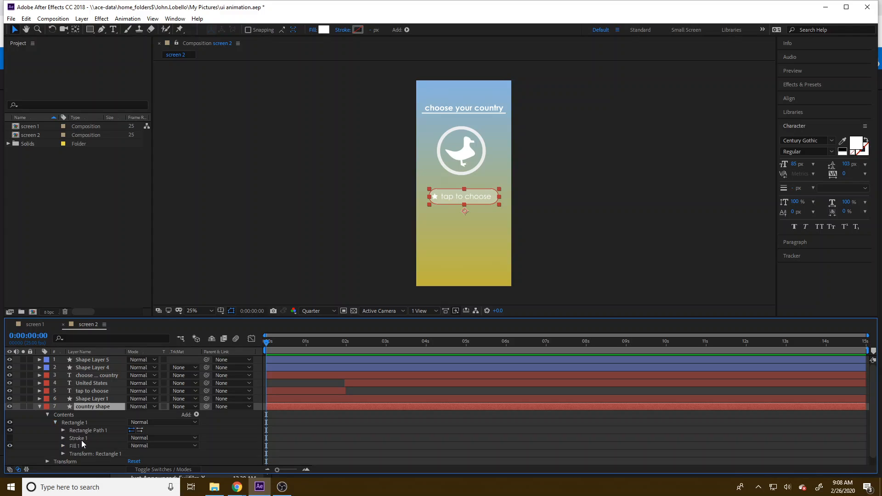
pyautogui.click(62, 430)
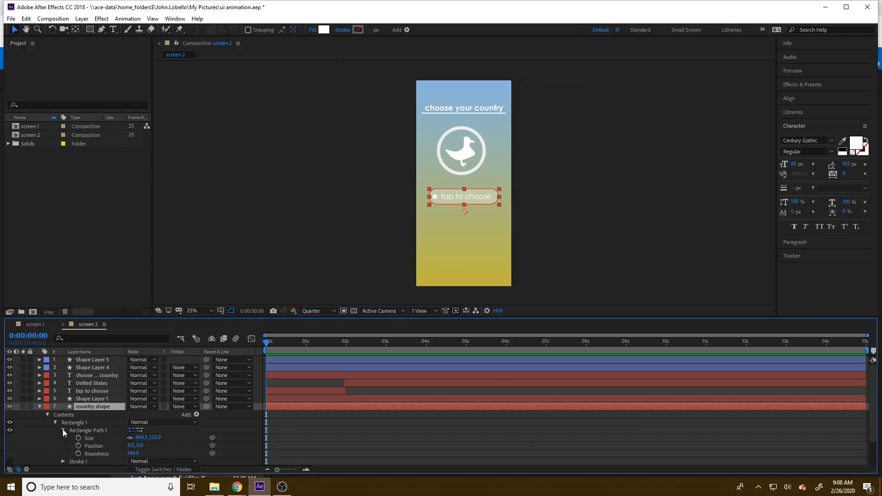
pyautogui.scroll(-2, 99, 407)
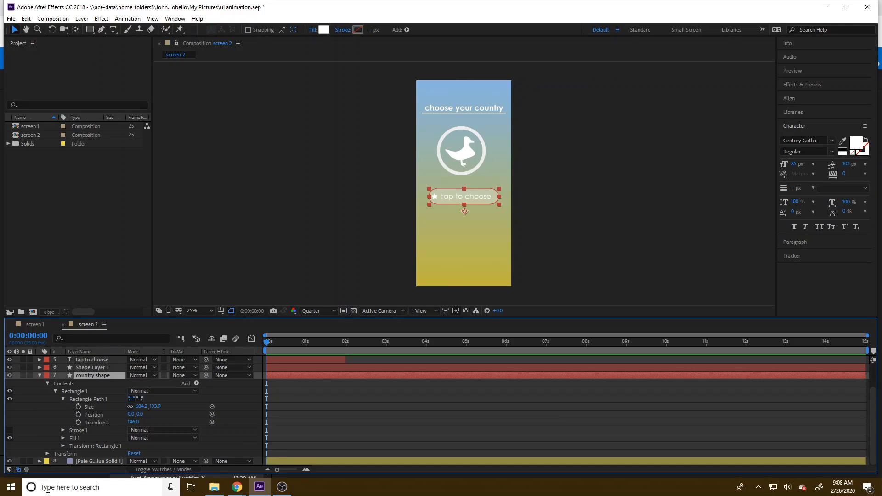
# Step: Open Notepad and note the country shape's rectangle size as "604.2 x 133.9"
pyautogui.click(97, 485)
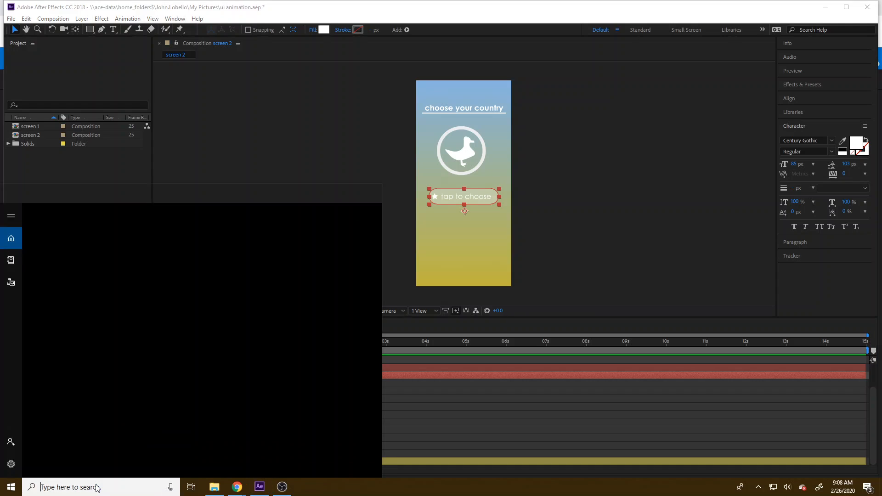
pyautogui.write('nore')
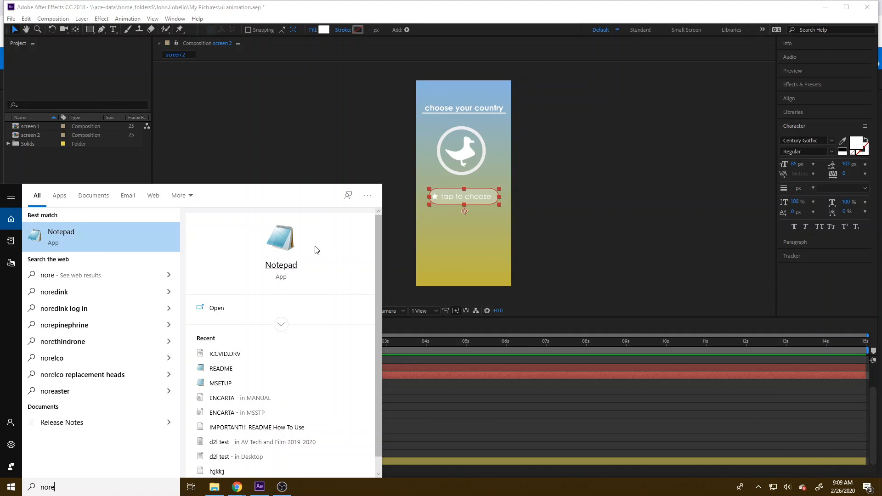
pyautogui.press('Return')
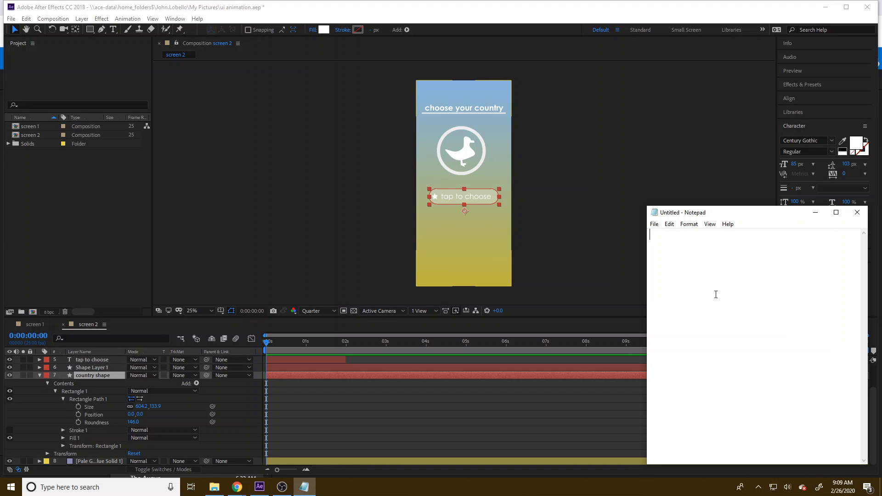
pyautogui.write('604.2 x 133.9')
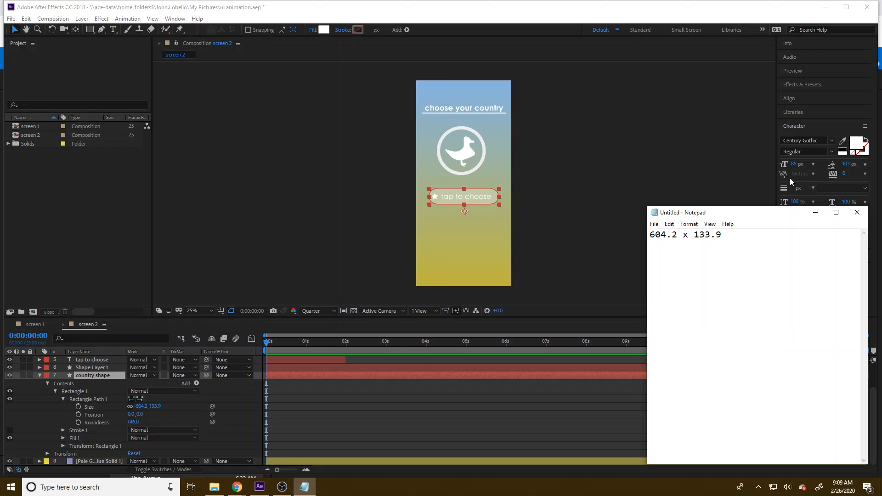
pyautogui.click(712, 235)
# Step: Return to After Effects and start a new composition with its width set to 604.2 px from the note
pyautogui.click(15, 29)
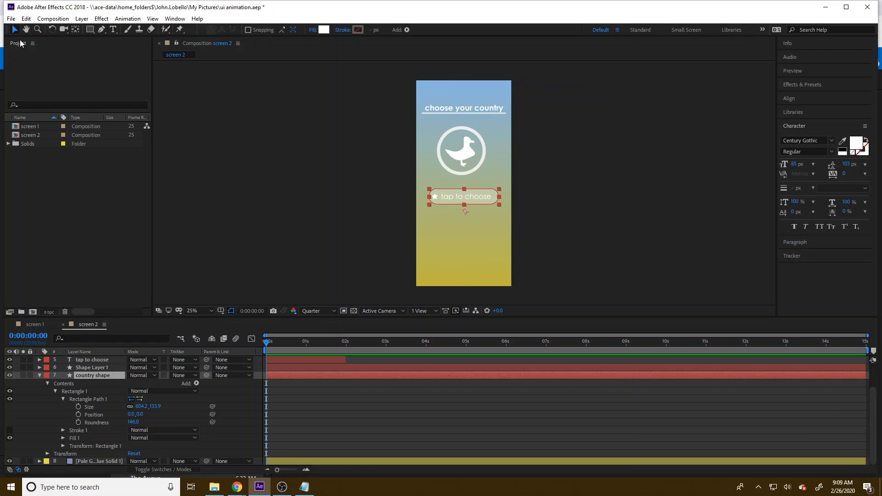
pyautogui.click(53, 19)
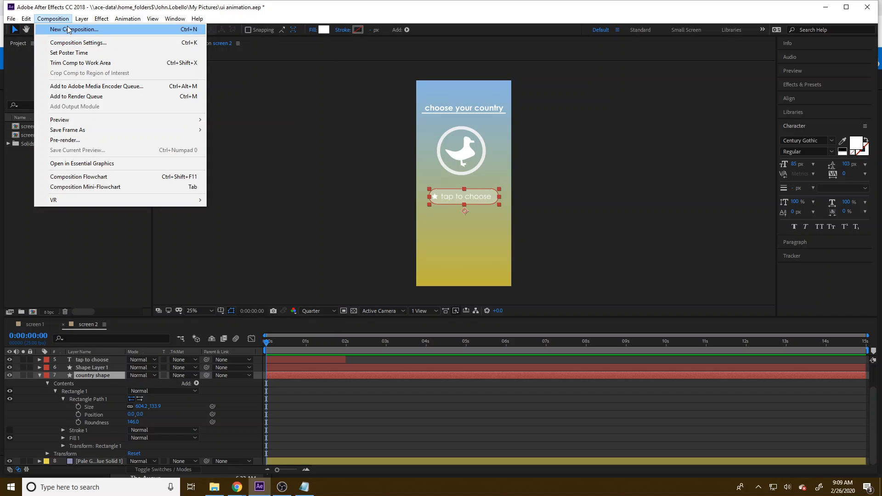
pyautogui.click(69, 29)
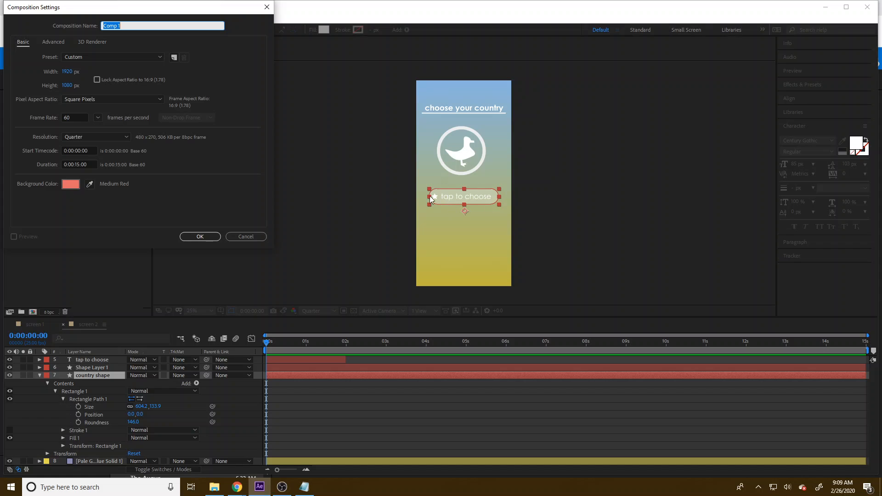
pyautogui.click(303, 485)
pyautogui.click(67, 71)
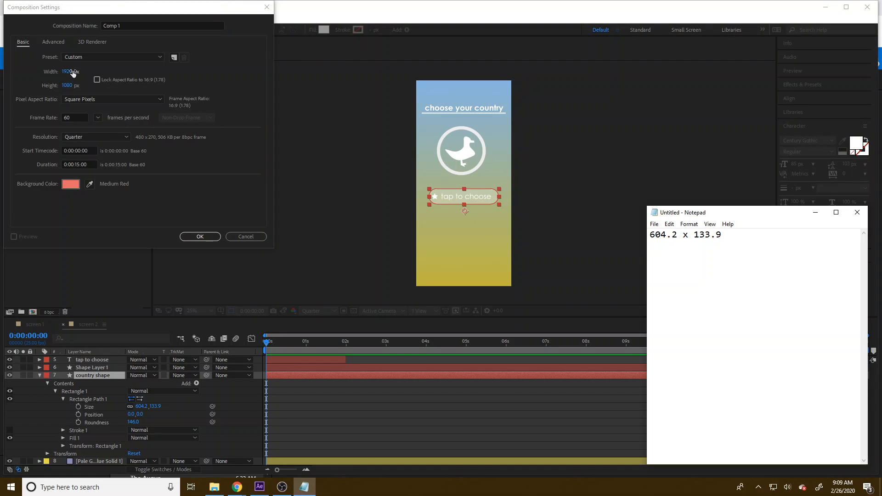
pyautogui.write('604')
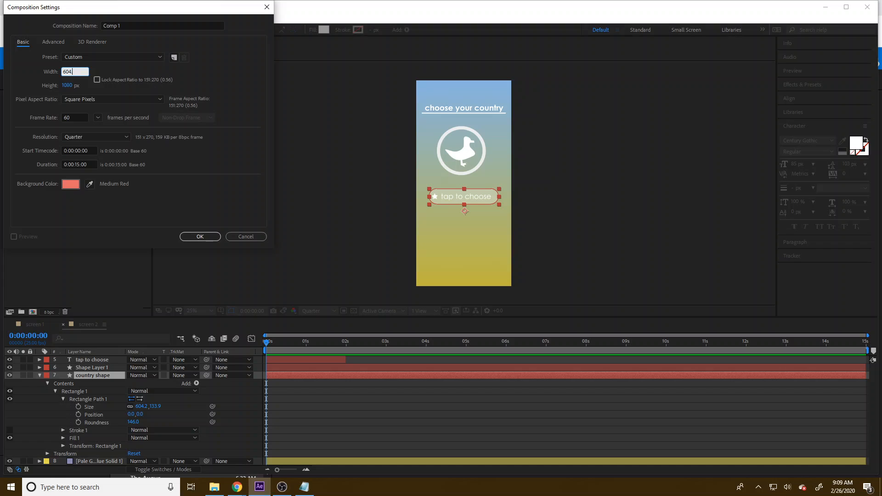
pyautogui.write('.2')
# Step: Set the new composition's height to 133.9*4 px and its frame rate to 25 fps, and create it
pyautogui.click(303, 486)
pyautogui.moveTo(719, 235); pyautogui.dragTo(694, 238)
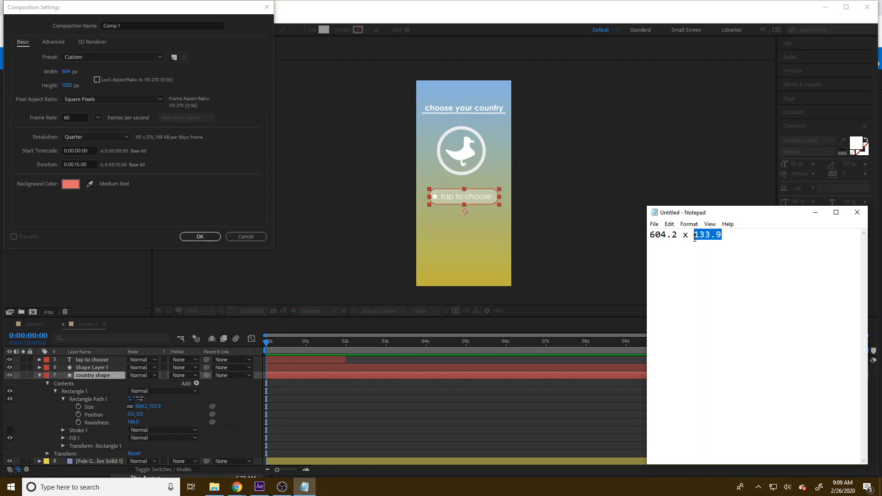
pyautogui.click(66, 85)
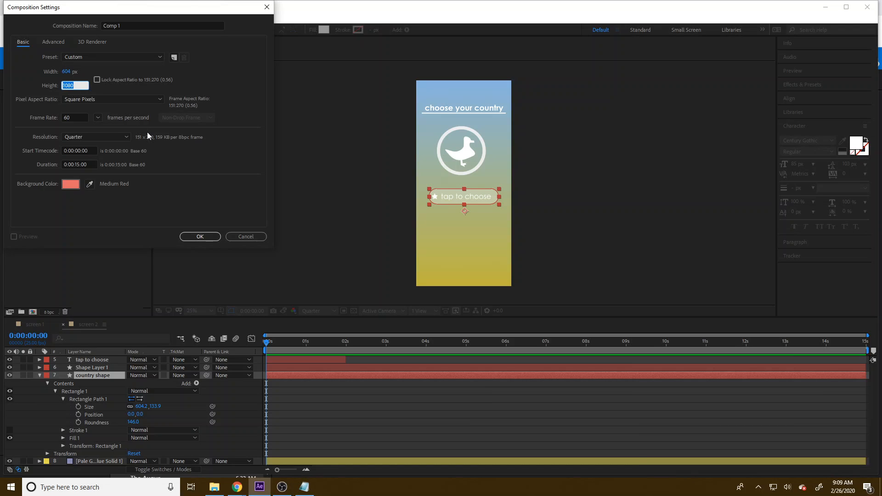
pyautogui.write('133.9*4')
pyautogui.click(79, 116)
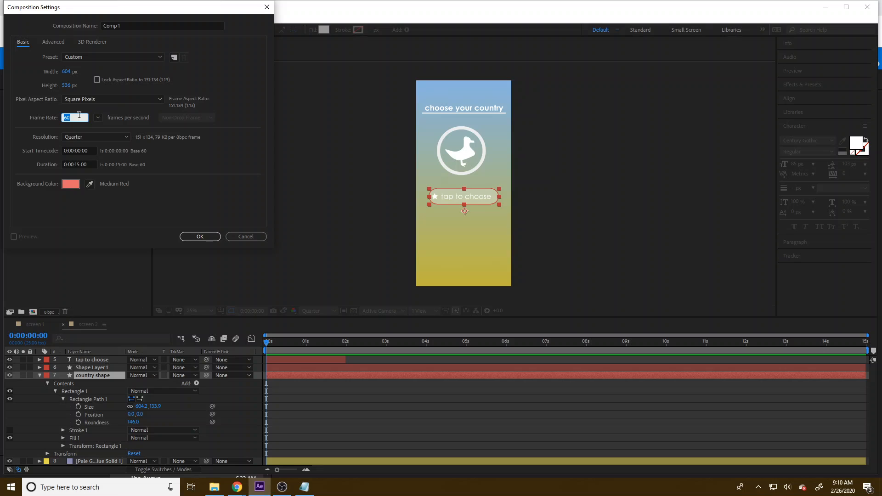
pyautogui.write('25')
pyautogui.click(193, 241)
pyautogui.click(200, 236)
pyautogui.scroll(4, 455, 211)
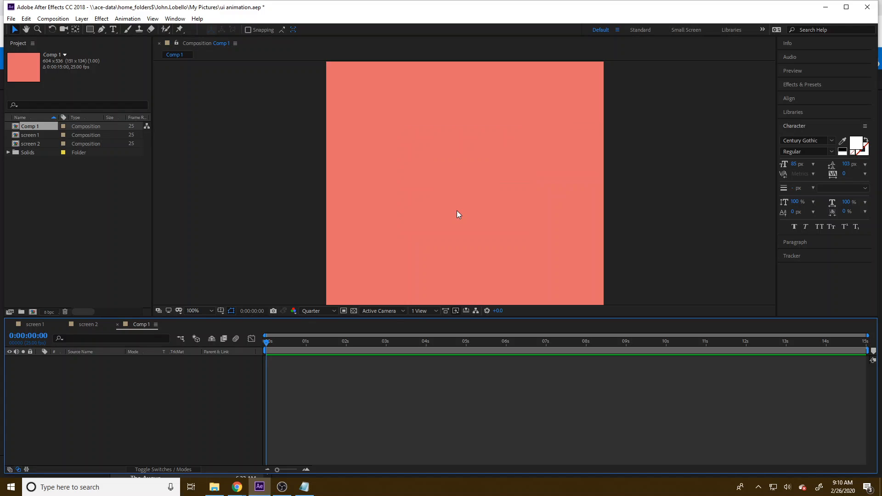
pyautogui.scroll(-2, 456, 214)
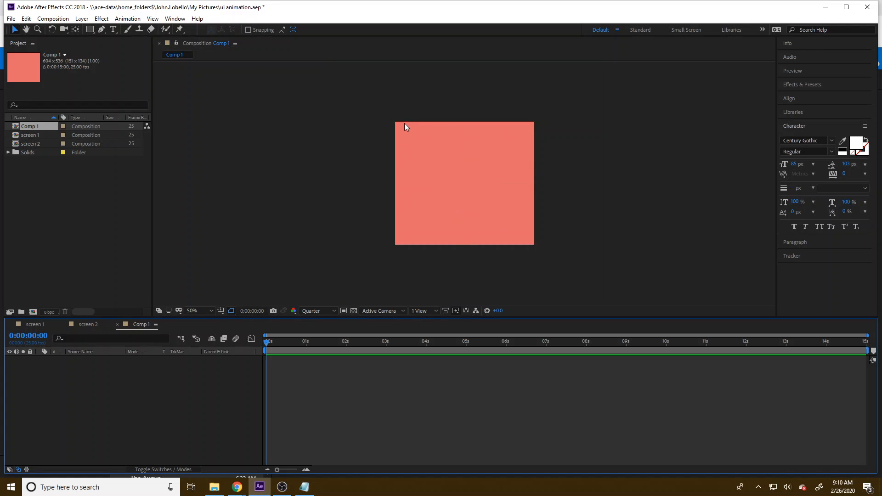
pyautogui.click(86, 324)
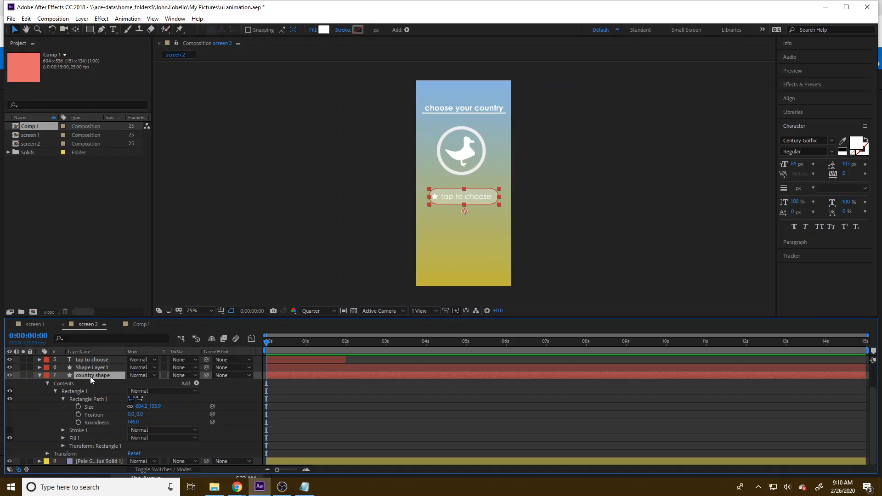
pyautogui.moveTo(90, 376); pyautogui.dragTo(62, 404)
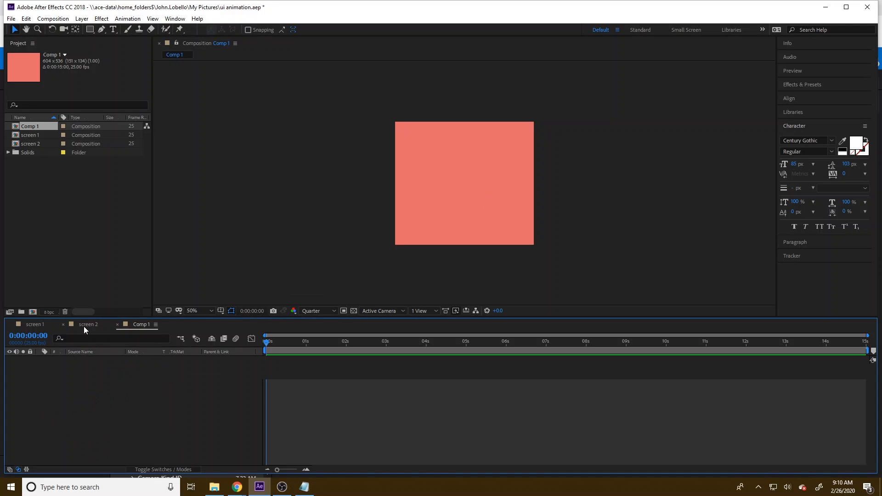
pyautogui.click(83, 325)
pyautogui.click(137, 324)
# Step: Add a shape layer to Comp 1 and draw a white rectangle about 564 by 172 px across its upper part
pyautogui.click(81, 18)
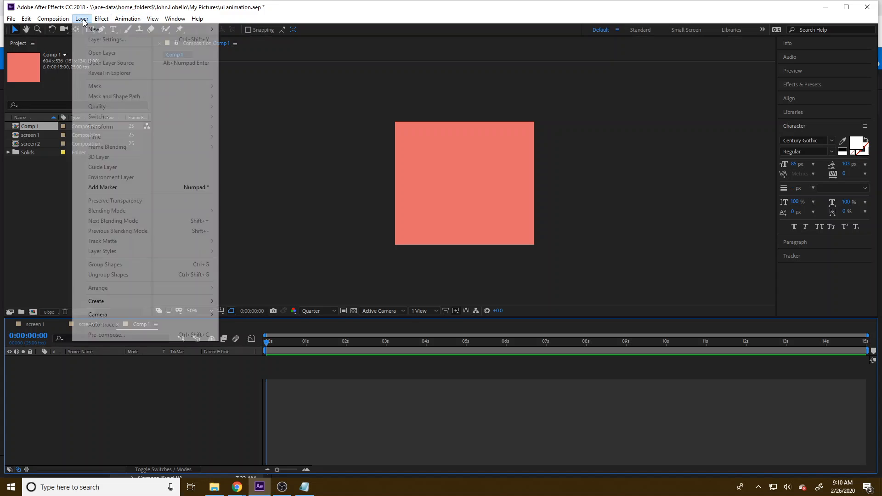
pyautogui.moveTo(147, 30)
pyautogui.click(247, 79)
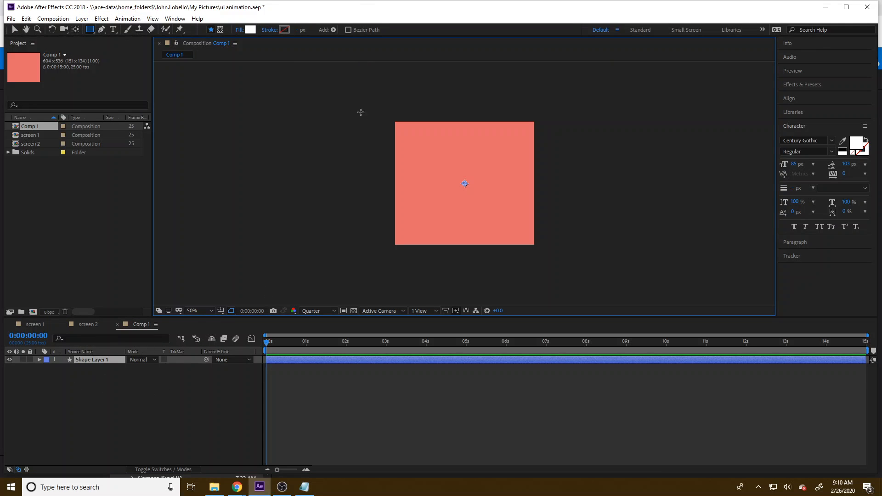
pyautogui.moveTo(398, 130); pyautogui.dragTo(528, 170)
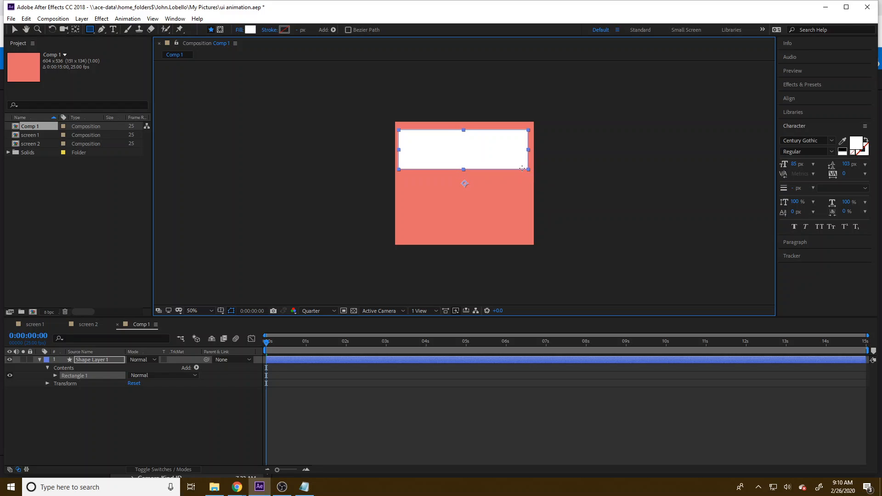
# Step: Set Rectangle Path 1's size to 604.2 by 133.9 with its proportions unlinked, taking the values from the Notepad note
pyautogui.click(56, 375)
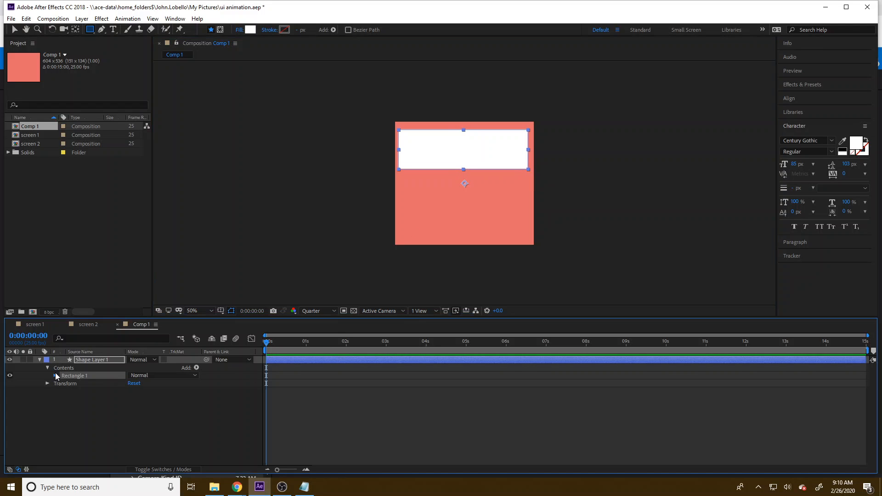
pyautogui.click(63, 383)
pyautogui.click(142, 391)
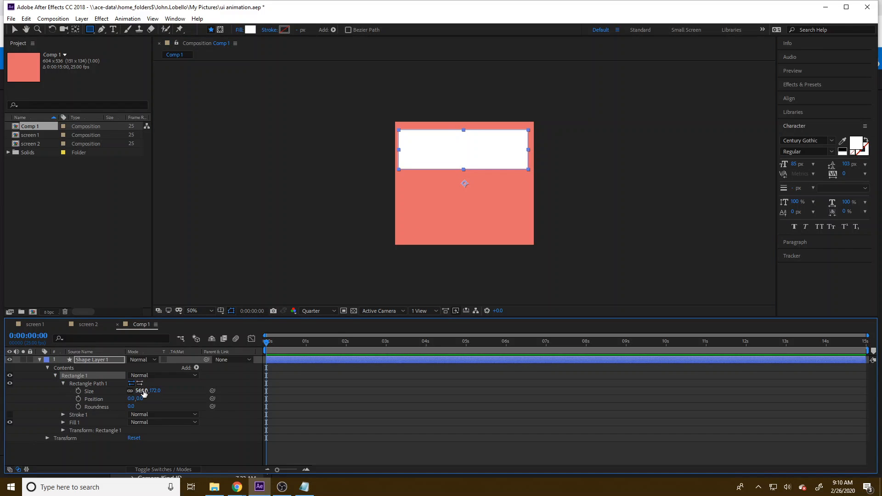
pyautogui.click(304, 487)
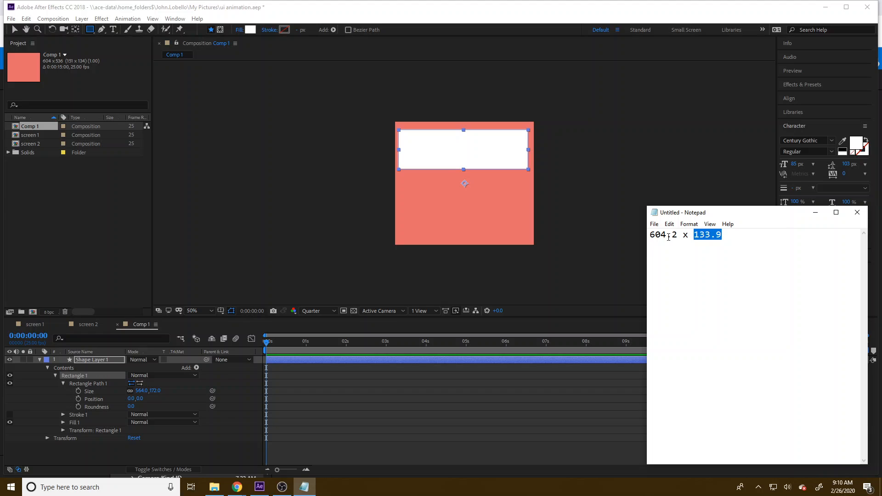
pyautogui.moveTo(680, 236); pyautogui.dragTo(650, 235)
pyautogui.hotkey('ctrl', 'c')
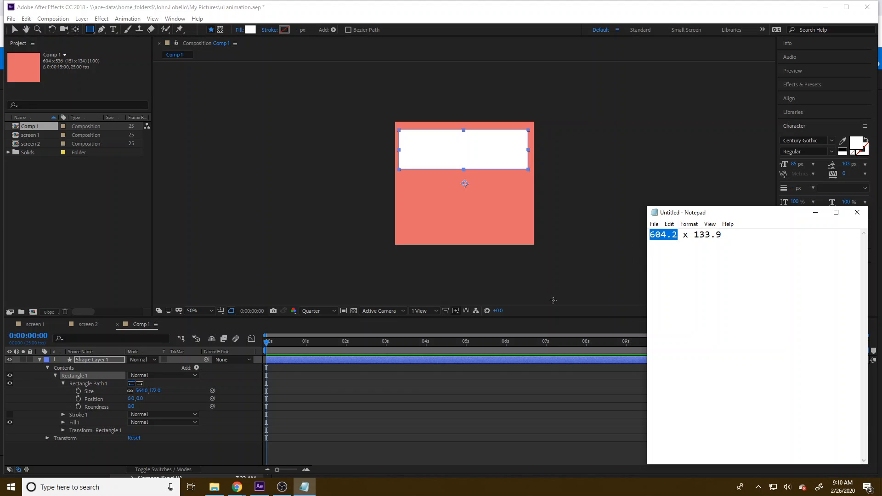
pyautogui.click(142, 390)
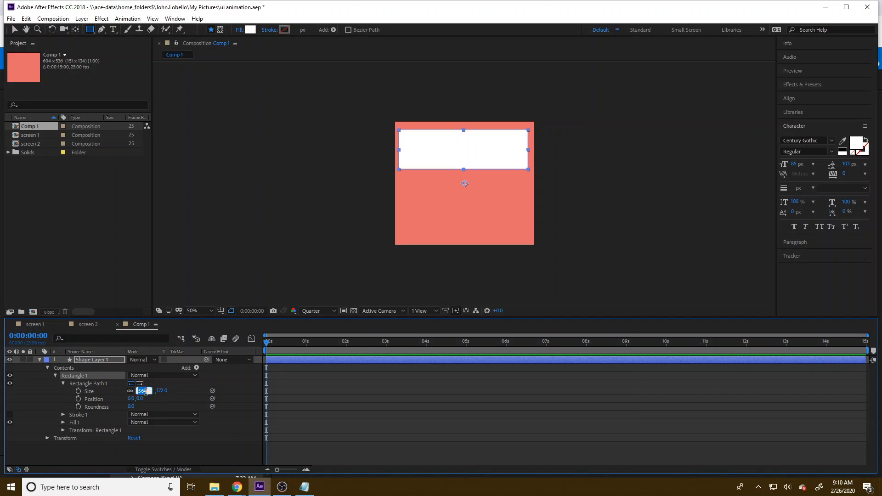
pyautogui.hotkey('ctrl', 'v')
pyautogui.press('Return')
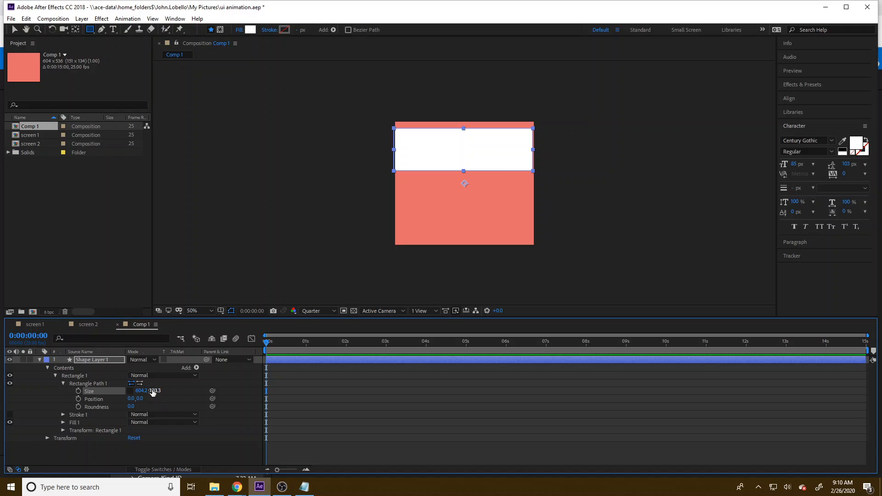
pyautogui.click(157, 391)
pyautogui.write('133.9')
pyautogui.press('Return')
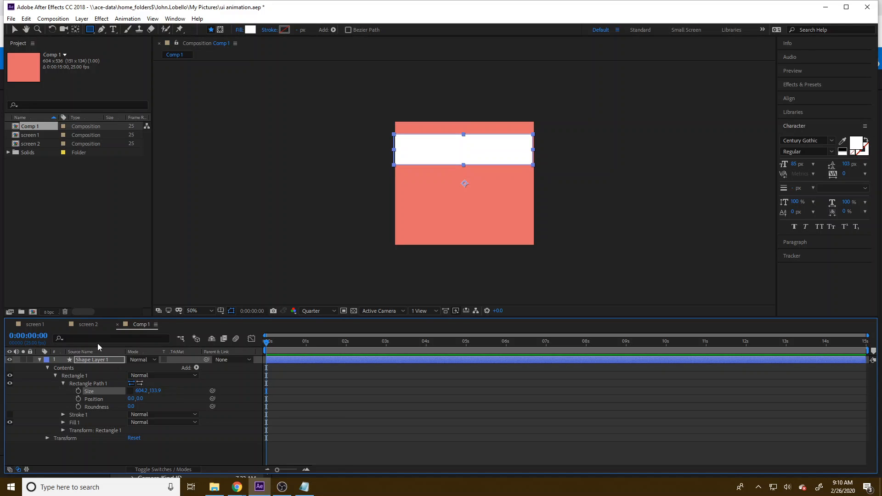
# Step: Check the country shape's roundness in screen 2 and set the Comp 1 rectangle's roundness to 146
pyautogui.click(88, 324)
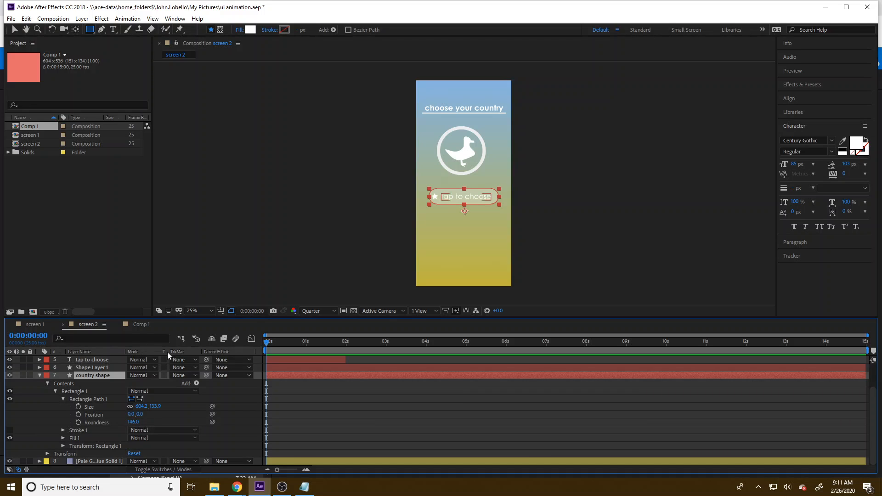
pyautogui.click(130, 326)
pyautogui.click(132, 406)
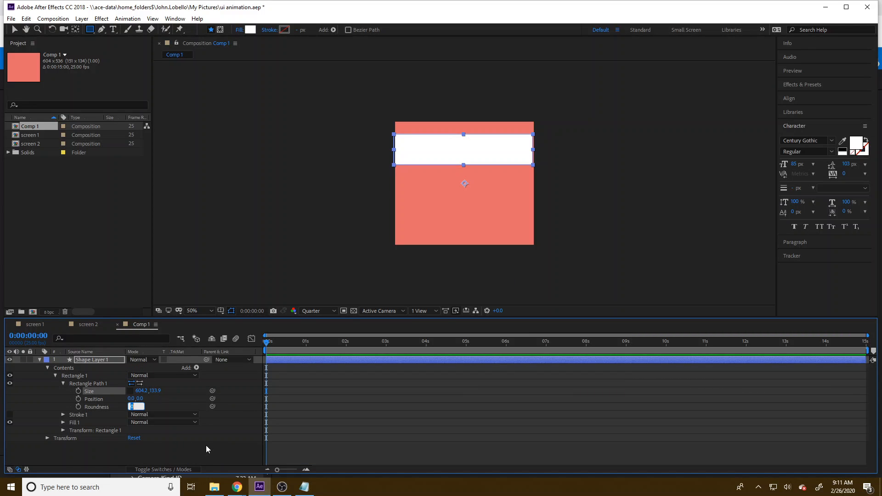
pyautogui.write('146')
pyautogui.press('Return')
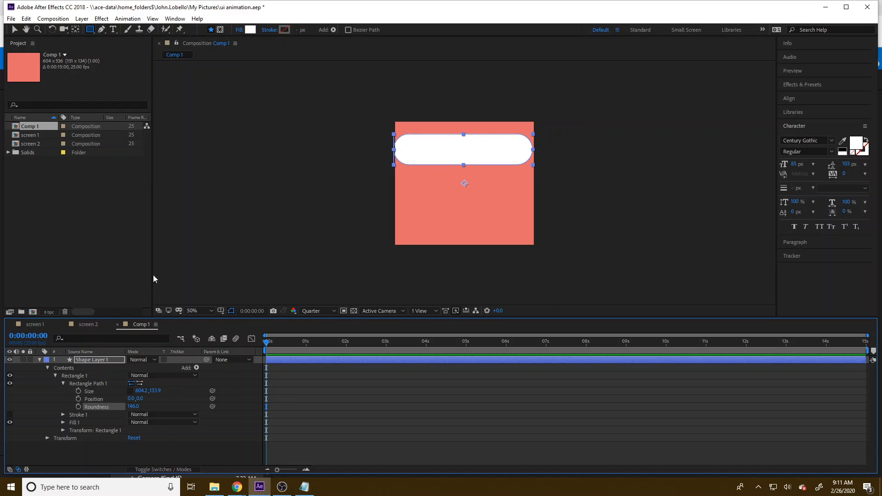
# Step: Align Shape Layer 1 to the composition's horizontal centre and top edge, and collapse its properties
pyautogui.click(788, 99)
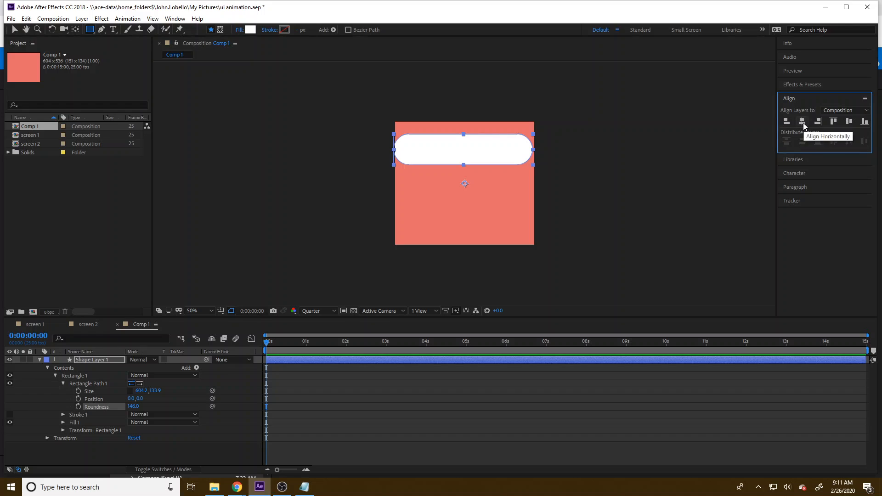
pyautogui.click(803, 123)
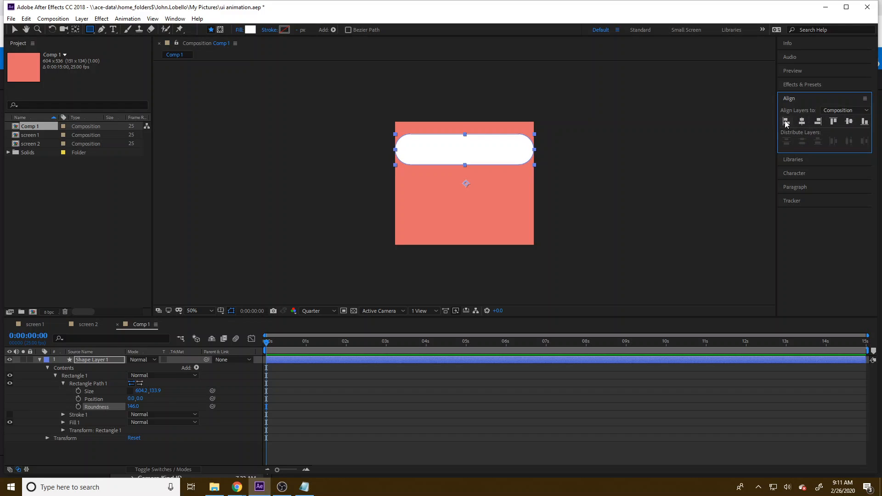
pyautogui.click(833, 122)
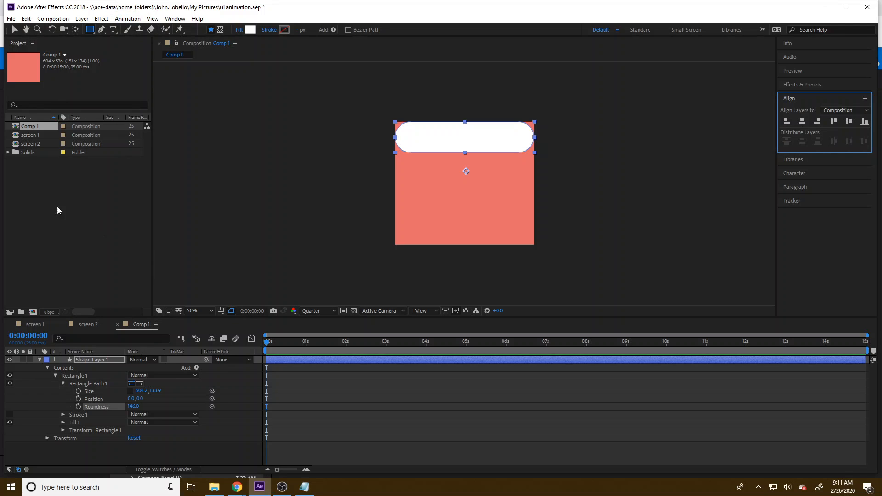
pyautogui.click(39, 360)
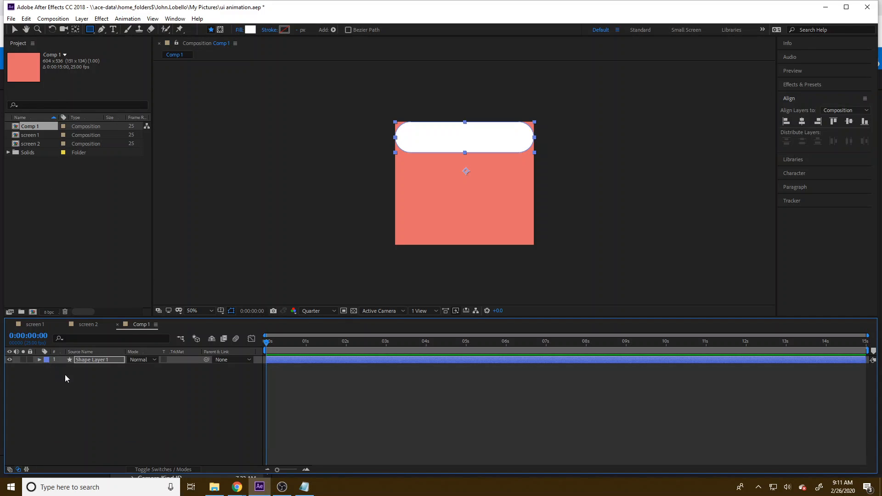
pyautogui.rightClick(91, 360)
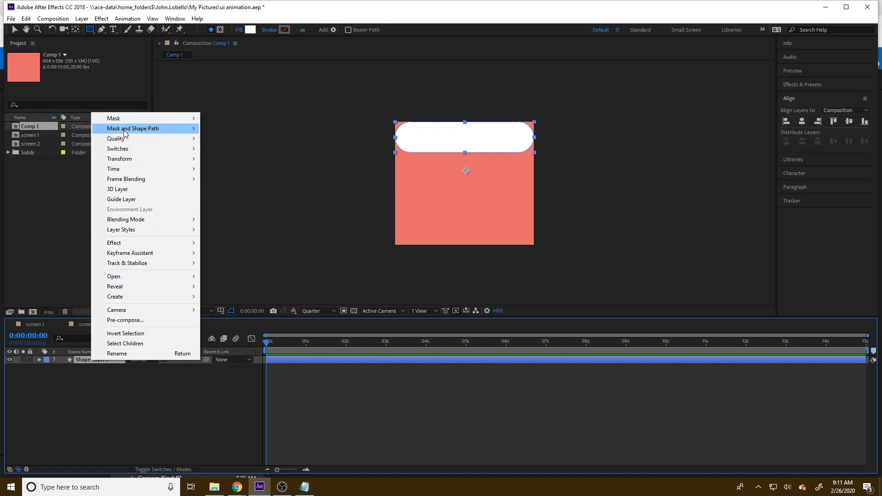
pyautogui.click(132, 343)
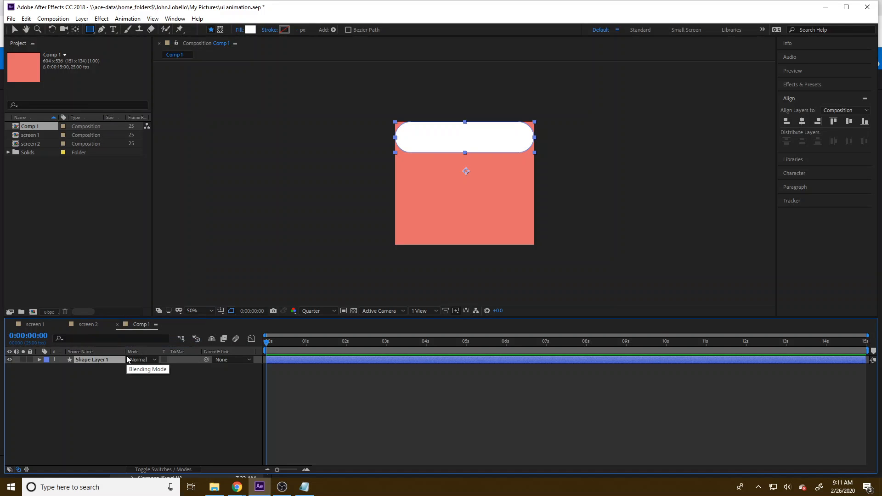
# Step: Rename the rounded white rectangle's shape layer as "option 1"
pyautogui.rightClick(112, 359)
pyautogui.click(138, 352)
pyautogui.write('cho')
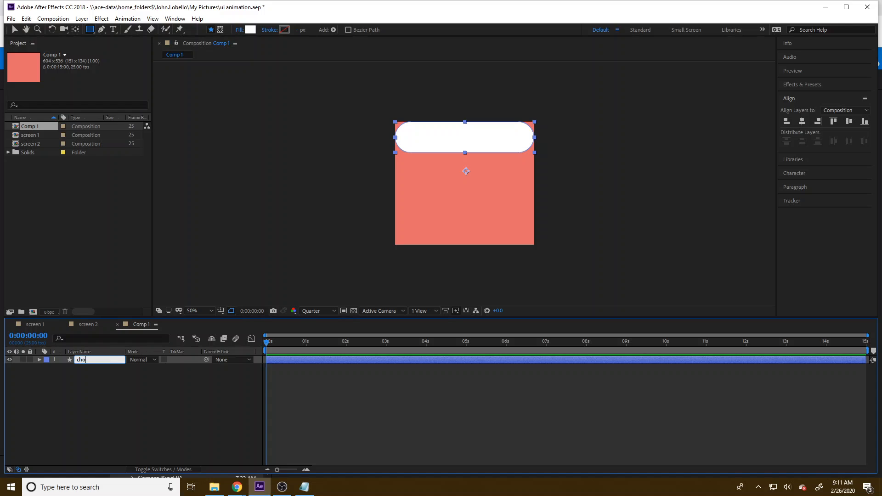
pyautogui.press('BackSpace')
pyautogui.press('BackSpace')
pyautogui.press('BackSpace')
pyautogui.write('option 1')
pyautogui.click(110, 374)
# Step: Add a text layer reading "United States" over the rounded box in Comp 1
pyautogui.click(101, 360)
pyautogui.click(113, 29)
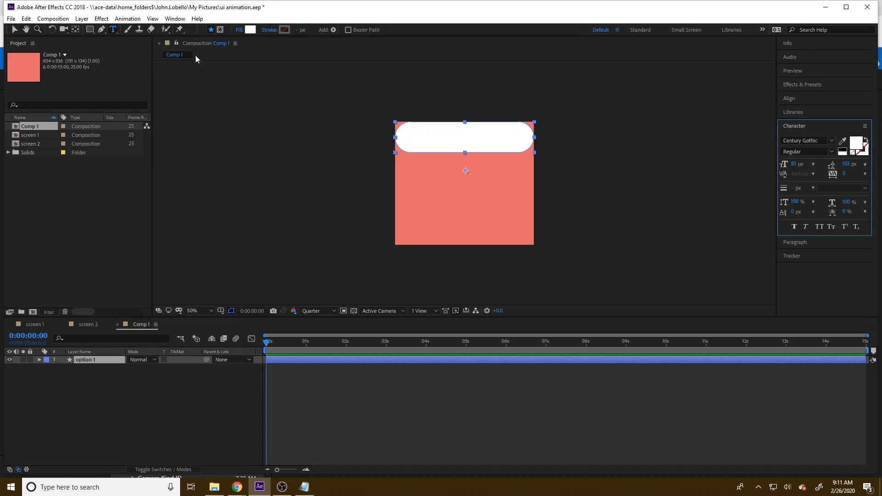
pyautogui.click(411, 138)
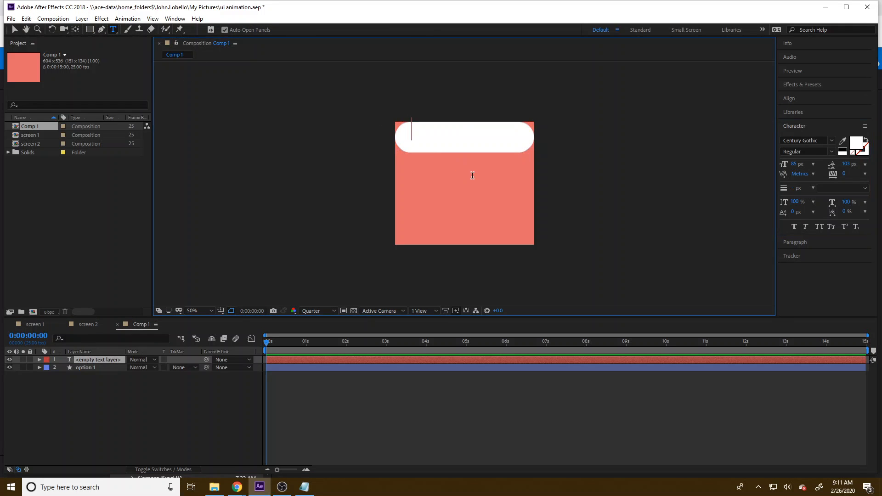
pyautogui.write('United State')
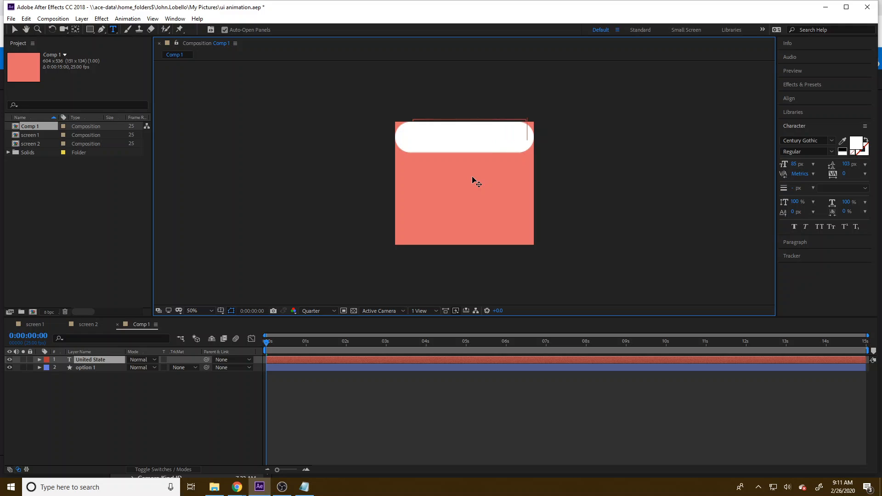
pyautogui.write('s')
# Step: Change the option 1 box's fill color to light grey CACACA
pyautogui.click(87, 368)
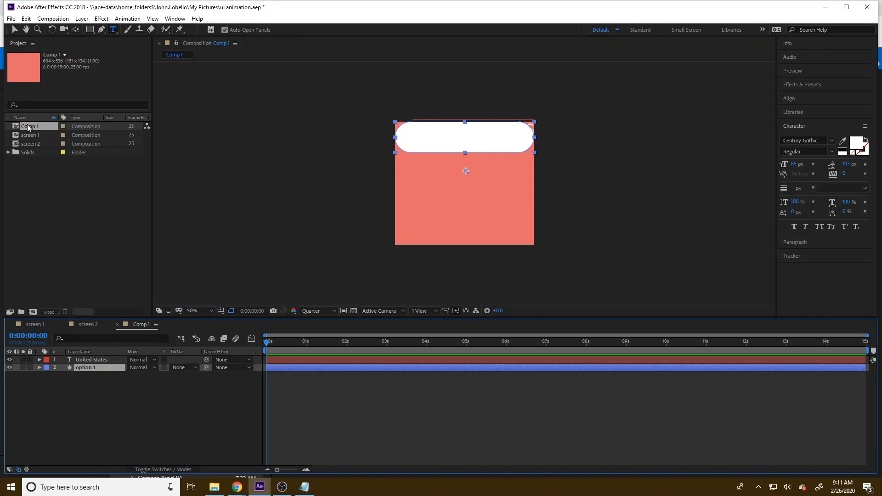
pyautogui.press('v')
pyautogui.click(404, 144)
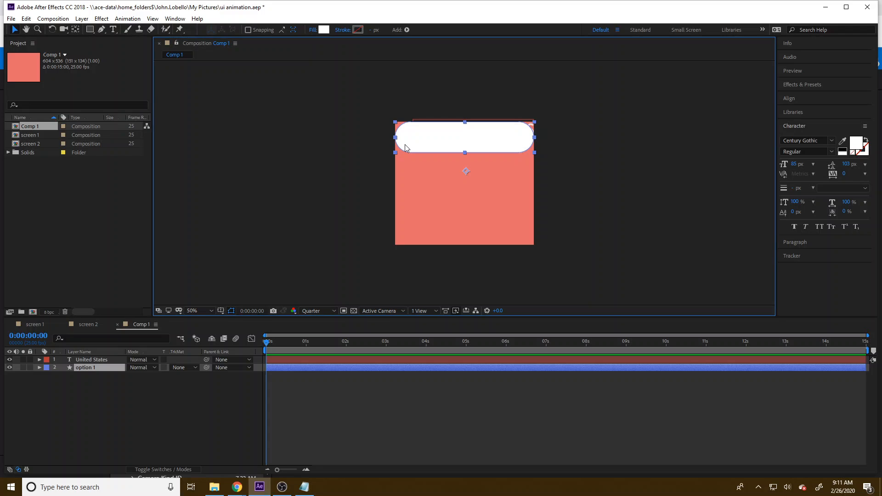
pyautogui.click(323, 29)
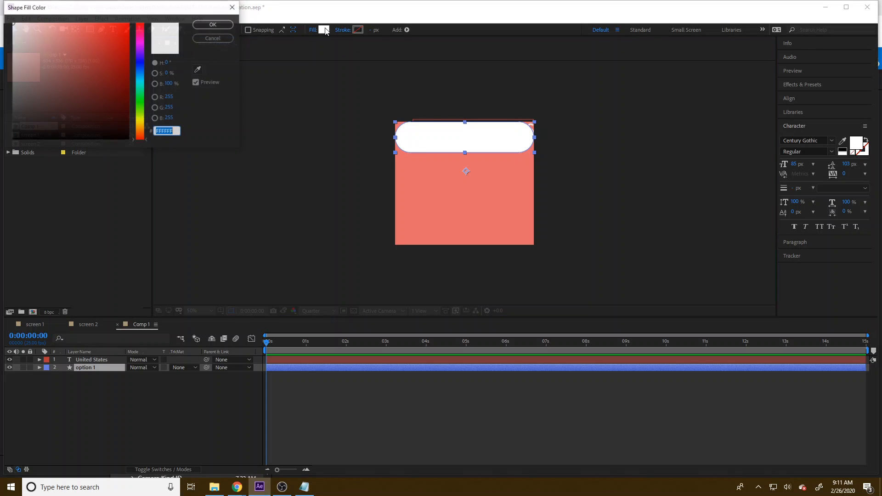
pyautogui.moveTo(42, 56); pyautogui.dragTo(1, 47)
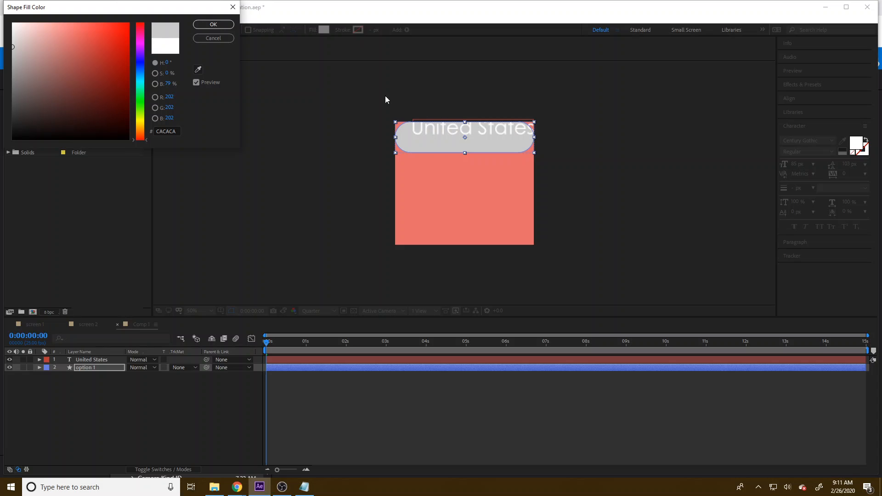
pyautogui.click(212, 24)
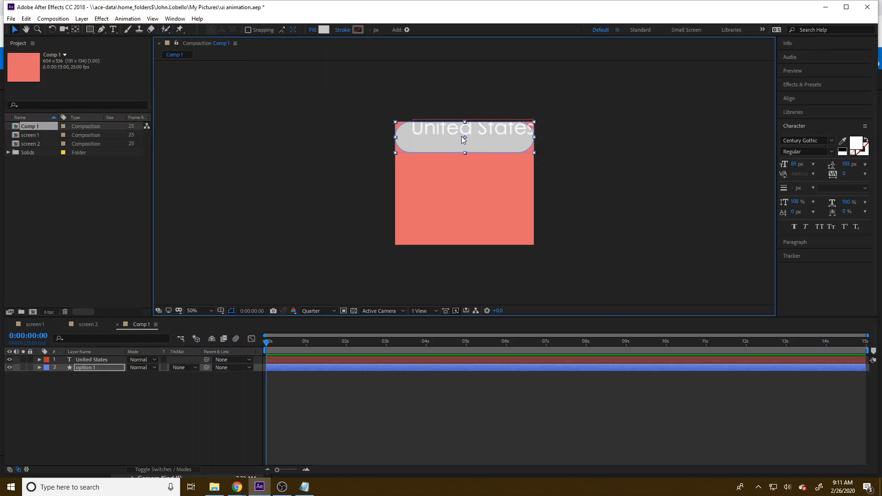
# Step: Move the United States text onto the option 1 box and centre the two layers on each other horizontally and vertically
pyautogui.moveTo(461, 135); pyautogui.dragTo(456, 138)
pyautogui.moveTo(512, 126); pyautogui.dragTo(478, 151)
pyautogui.click(102, 360)
pyautogui.moveTo(546, 180); pyautogui.dragTo(397, 123)
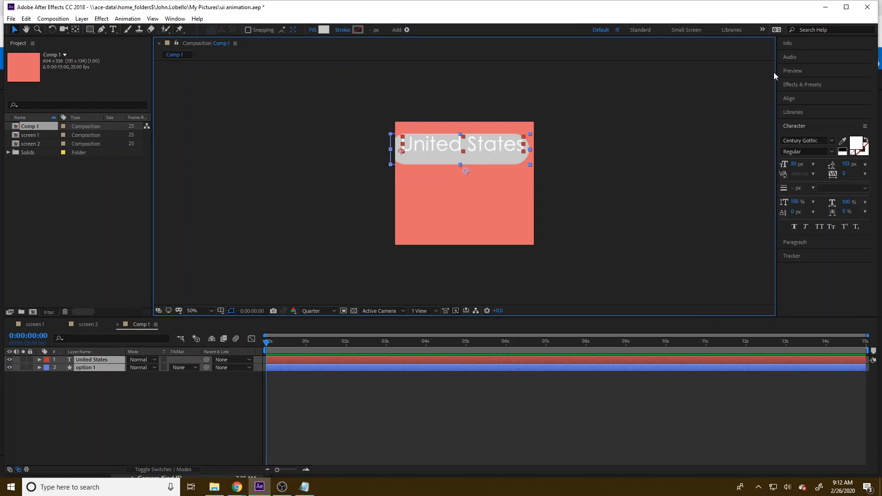
pyautogui.click(791, 127)
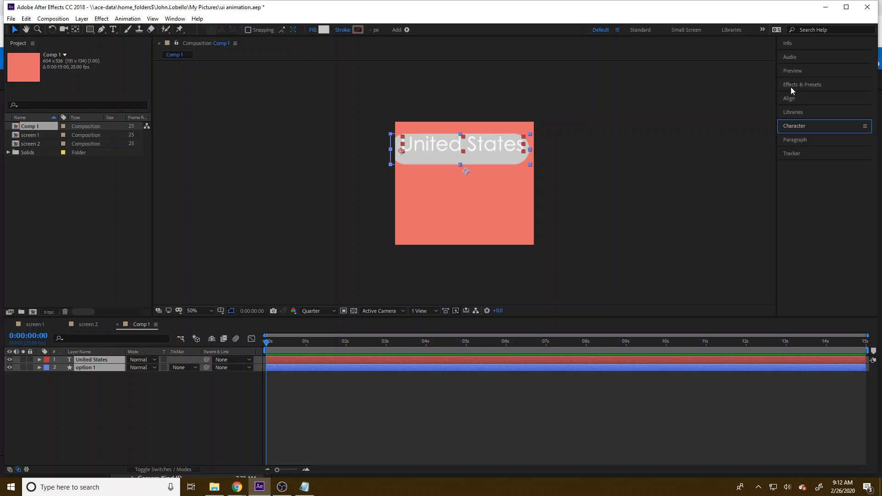
pyautogui.click(789, 98)
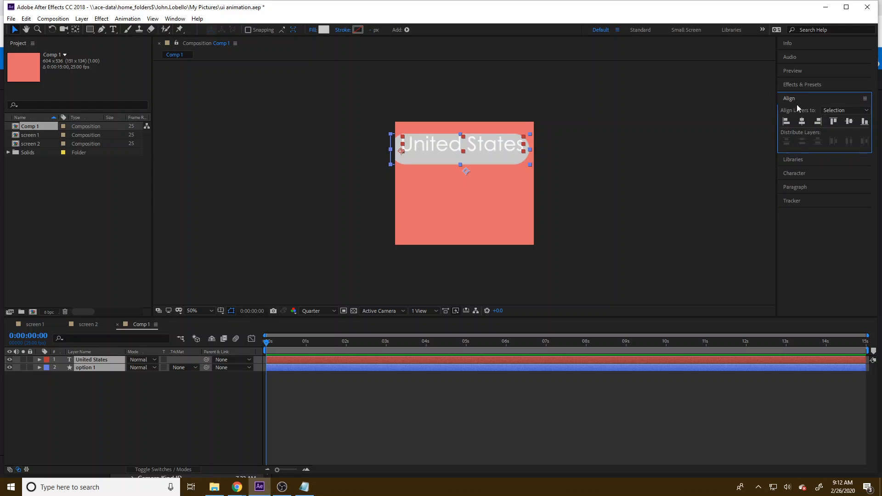
pyautogui.click(849, 124)
# Step: Move the text and box together to the top of the composition and nudge them until the box spans its width
pyautogui.moveTo(511, 137); pyautogui.dragTo(514, 128)
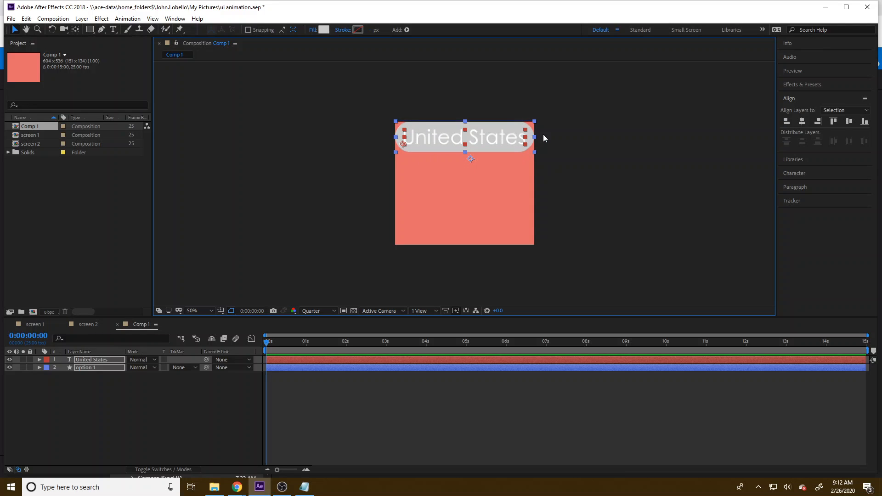
pyautogui.press('Down')
pyautogui.press('Down')
pyautogui.press('Up')
pyautogui.press('Up')
pyautogui.press('Right')
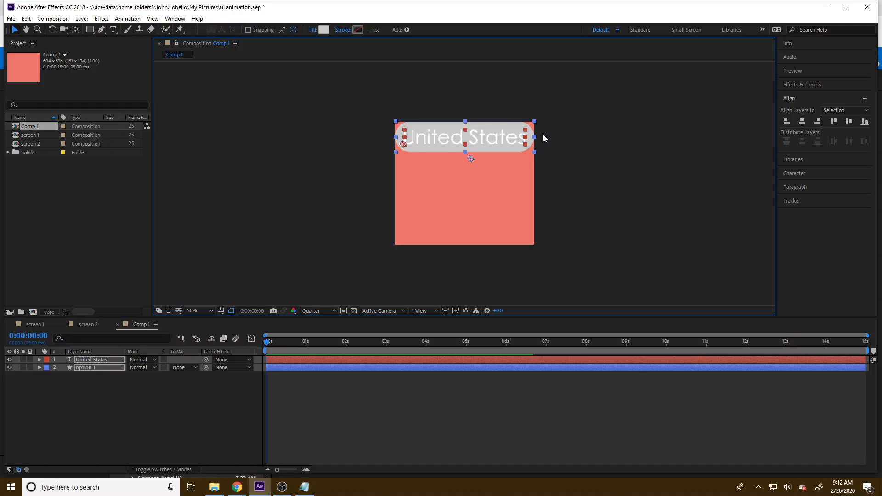
pyautogui.click(606, 147)
# Step: Resize the United States text by its bounding box to fit the width of the grey box, and deselect it
pyautogui.click(492, 134)
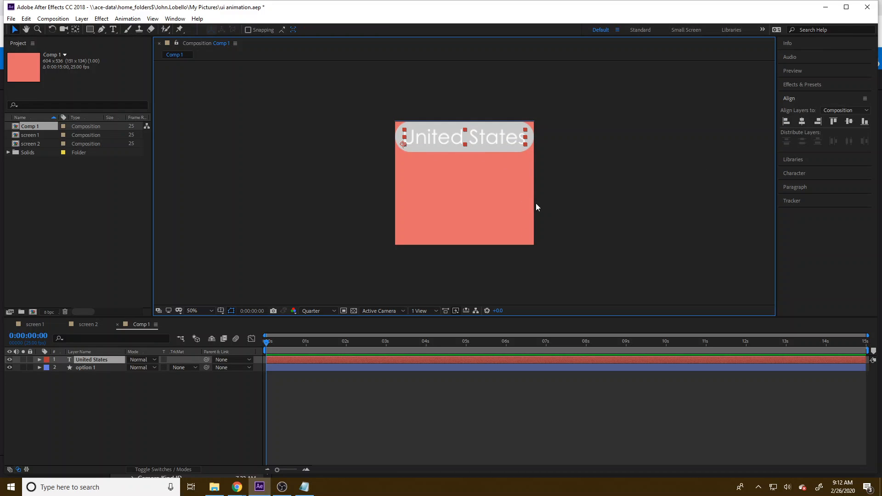
pyautogui.keyDown('shift'); pyautogui.click(524, 145); pyautogui.keyUp('shift')
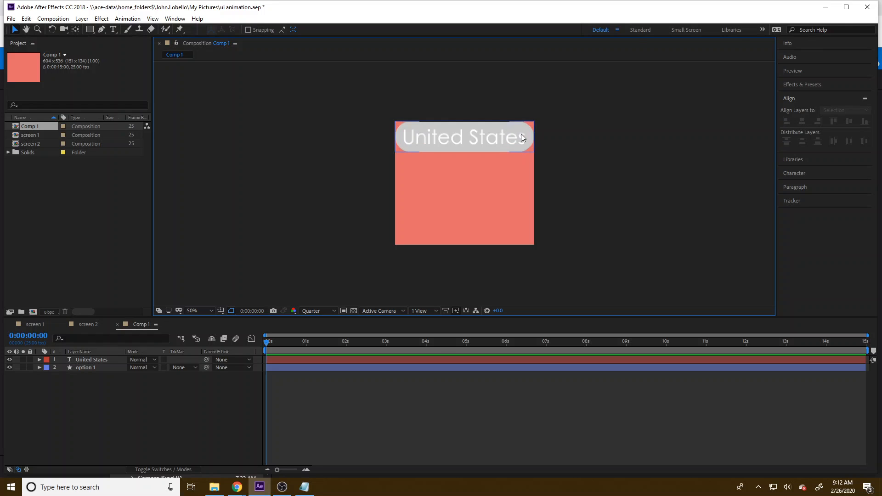
pyautogui.click(521, 137)
pyautogui.keyDown('shift'); pyautogui.click(524, 130); pyautogui.keyUp('shift')
pyautogui.click(519, 139)
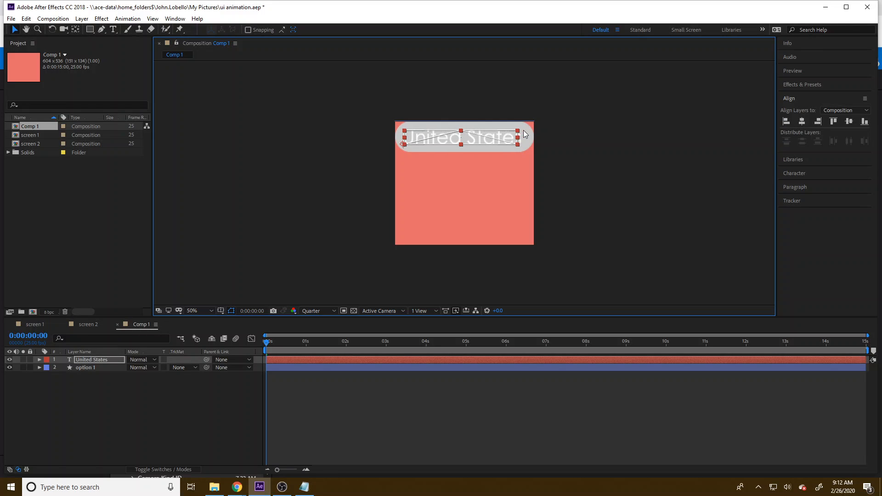
pyautogui.moveTo(523, 131); pyautogui.dragTo(532, 129)
pyautogui.click(574, 171)
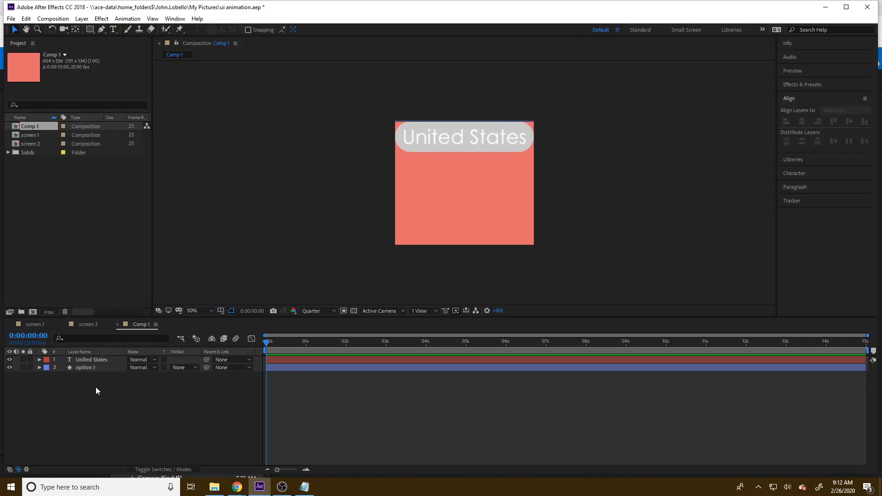
# Step: Duplicate the United States text layer and the option 1 layer twice
pyautogui.moveTo(95, 387); pyautogui.dragTo(81, 351)
pyautogui.hotkey('ctrl', 'd')
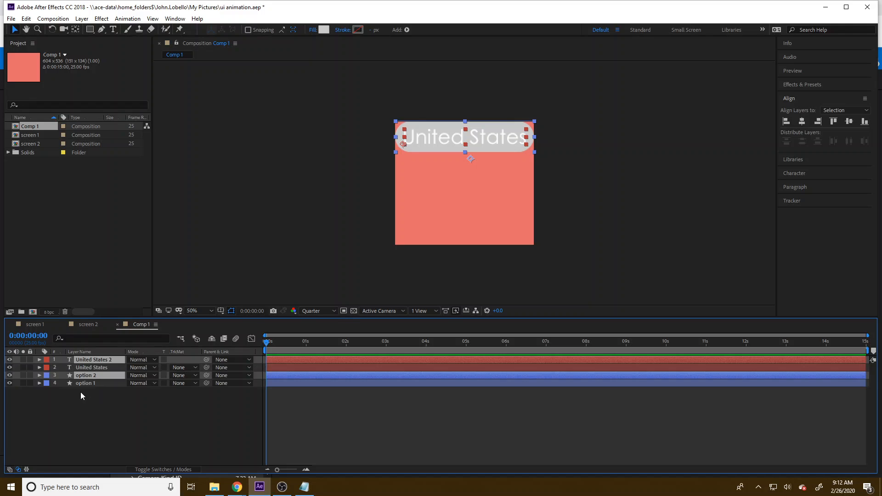
pyautogui.hotkey('ctrl', 'd')
pyautogui.click(104, 412)
# Step: Reorder the layers so each United States text sits directly above its matching option box
pyautogui.click(96, 398)
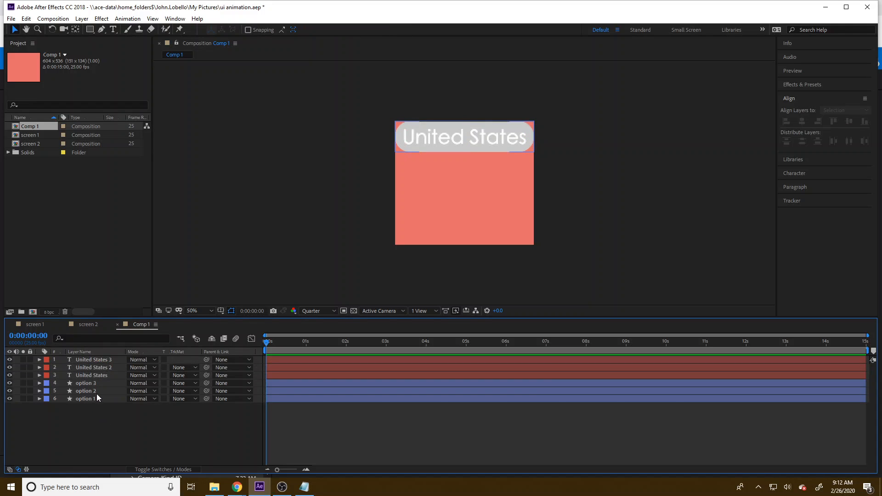
pyautogui.moveTo(99, 390); pyautogui.dragTo(97, 374)
pyautogui.moveTo(100, 361); pyautogui.dragTo(104, 362)
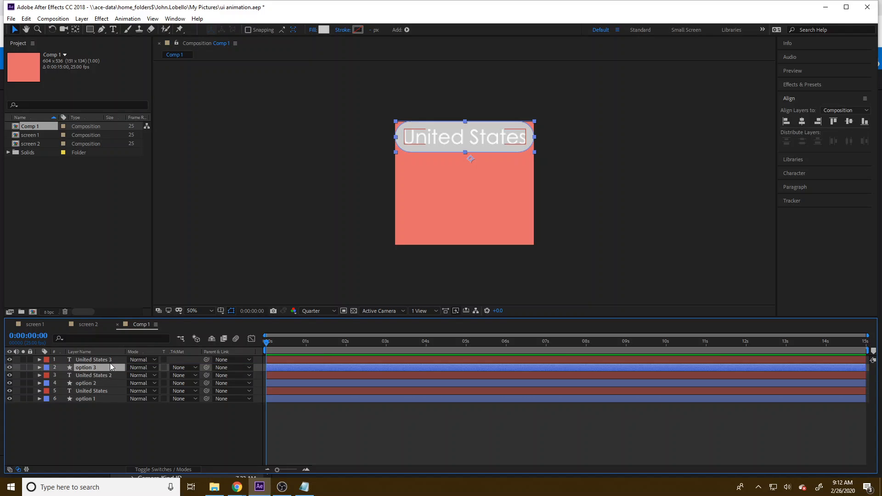
# Step: Set the label color of the United States 3 and option 3 layers to Peach
pyautogui.click(109, 359)
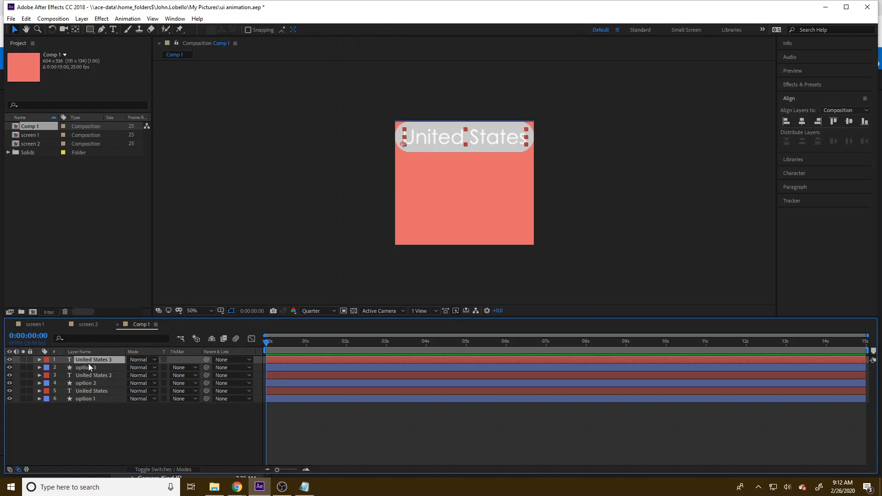
pyautogui.keyDown('shift'); pyautogui.click(44, 369); pyautogui.keyUp('shift')
pyautogui.click(42, 360)
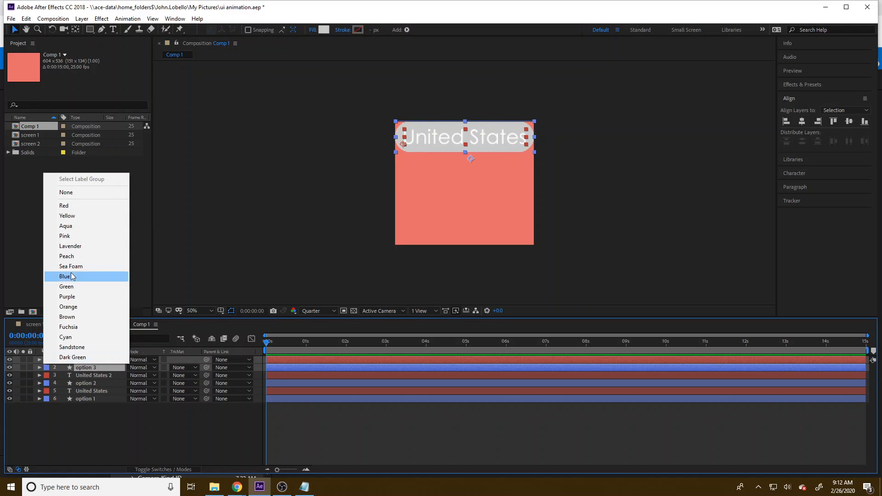
pyautogui.click(71, 256)
# Step: Set the label color of the United States 2 and option 2 layers to Green
pyautogui.click(104, 376)
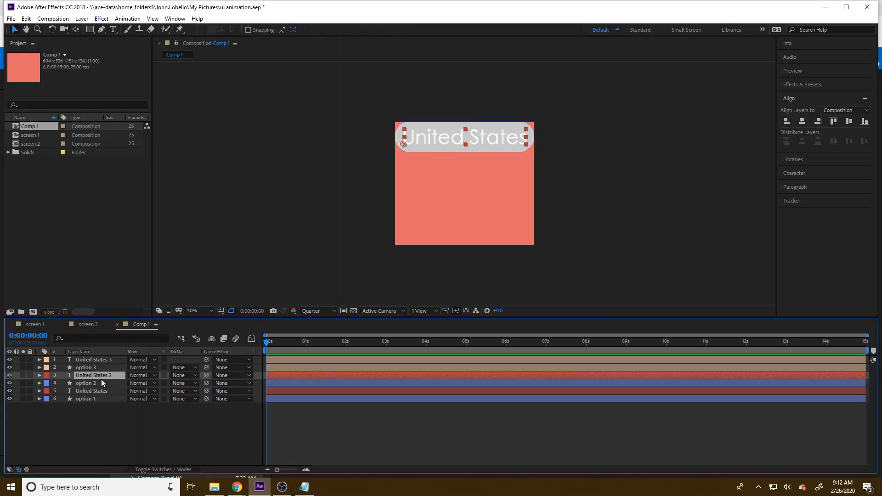
pyautogui.keyDown('shift'); pyautogui.click(89, 382); pyautogui.keyUp('shift')
pyautogui.click(47, 375)
pyautogui.click(64, 302)
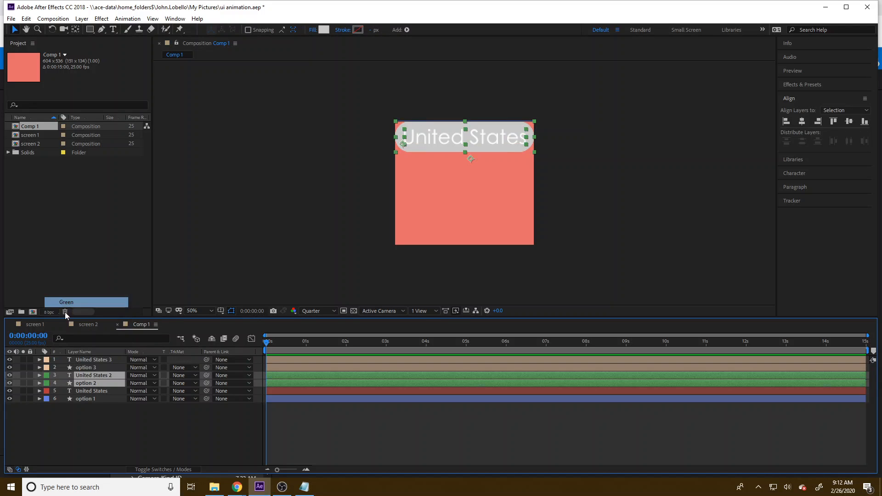
# Step: Set the label color of the original United States and option 1 layers to Cyan
pyautogui.click(92, 390)
pyautogui.keyDown('shift'); pyautogui.click(92, 398); pyautogui.keyUp('shift')
pyautogui.click(46, 397)
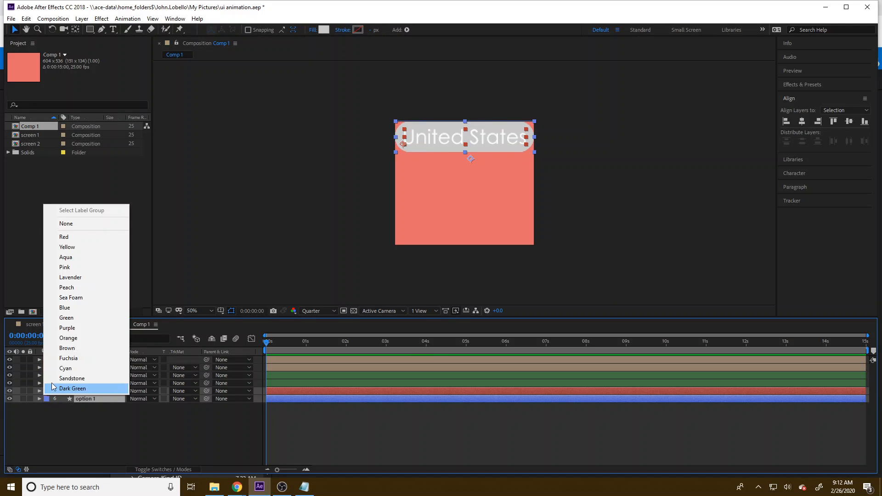
pyautogui.click(69, 366)
pyautogui.click(112, 437)
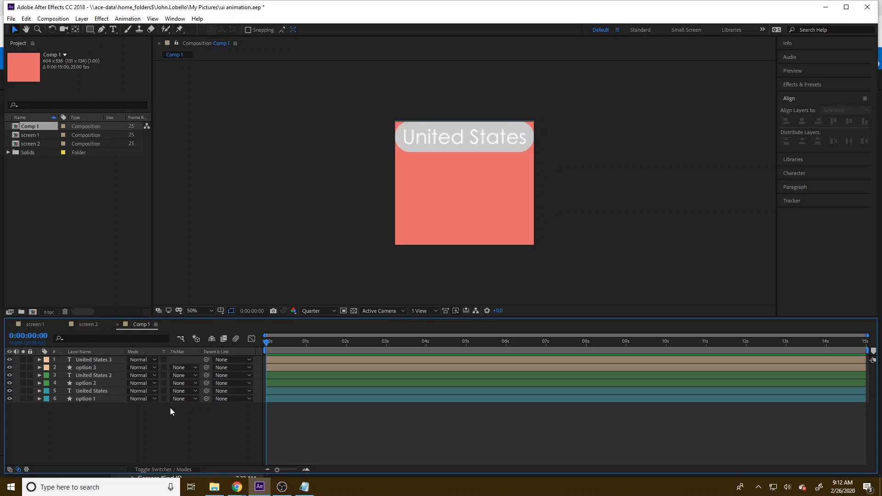
# Step: Select the United States 2 and option 2 layers together and show their Position properties
pyautogui.click(87, 391)
pyautogui.click(87, 398)
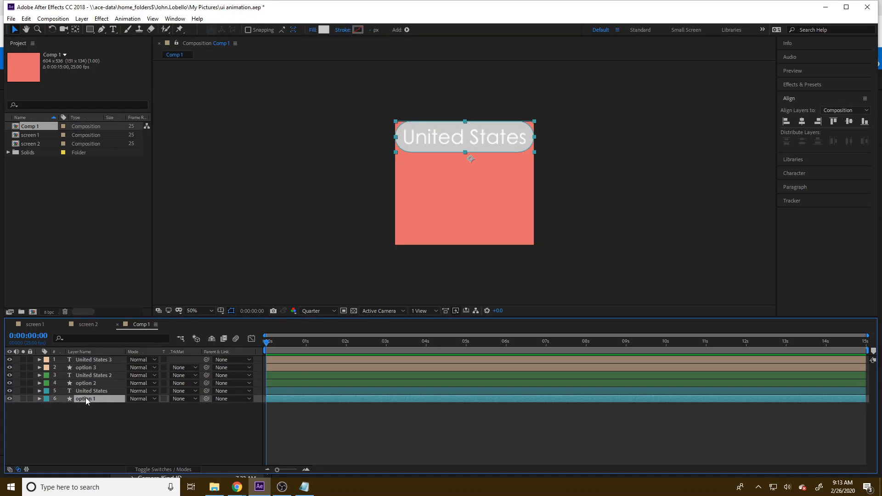
pyautogui.click(92, 391)
pyautogui.click(94, 384)
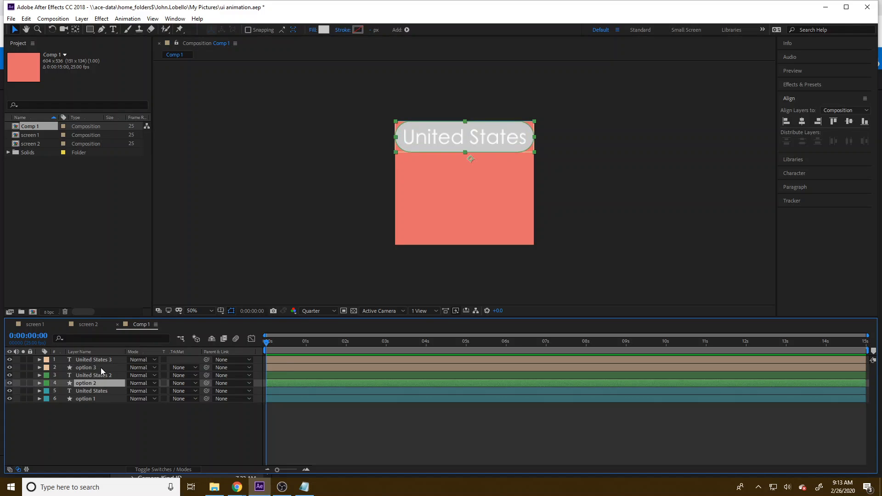
pyautogui.keyDown('ctrl'); pyautogui.click(109, 377); pyautogui.keyUp('ctrl')
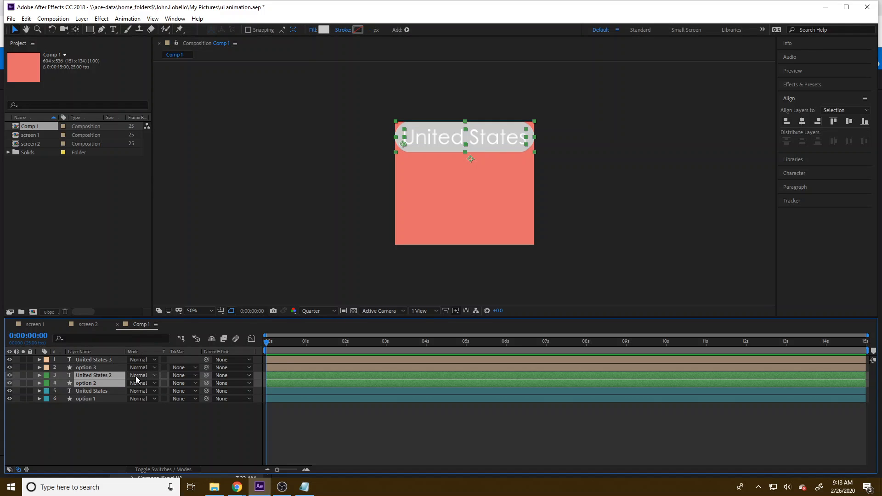
pyautogui.press('p')
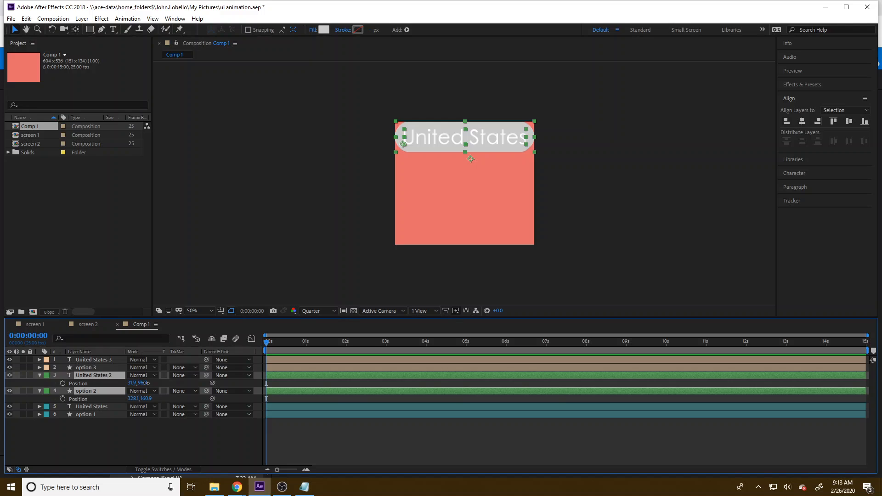
# Step: Try to shift United States 2 and option 2 down together by adding the Notepad height 133.9 to their vertical position, and undo it
pyautogui.click(144, 383)
pyautogui.write('+')
pyautogui.click(304, 486)
pyautogui.click(715, 235)
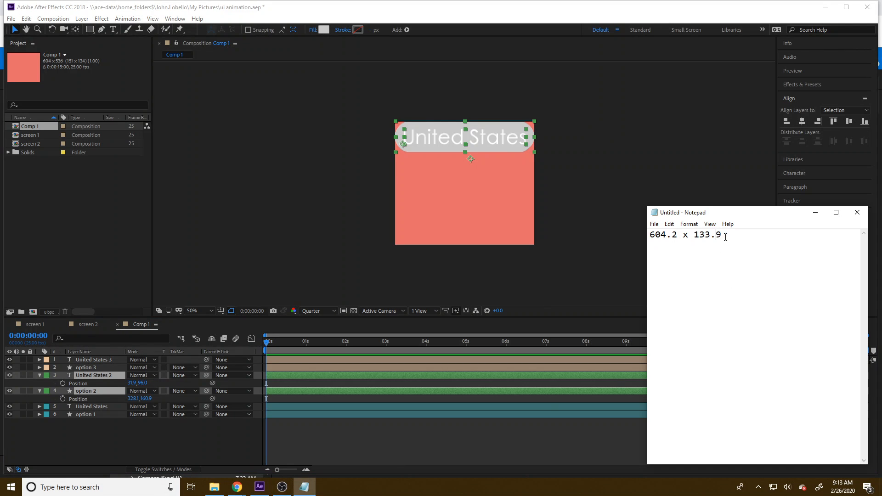
pyautogui.moveTo(725, 235); pyautogui.dragTo(693, 235)
pyautogui.click(149, 383)
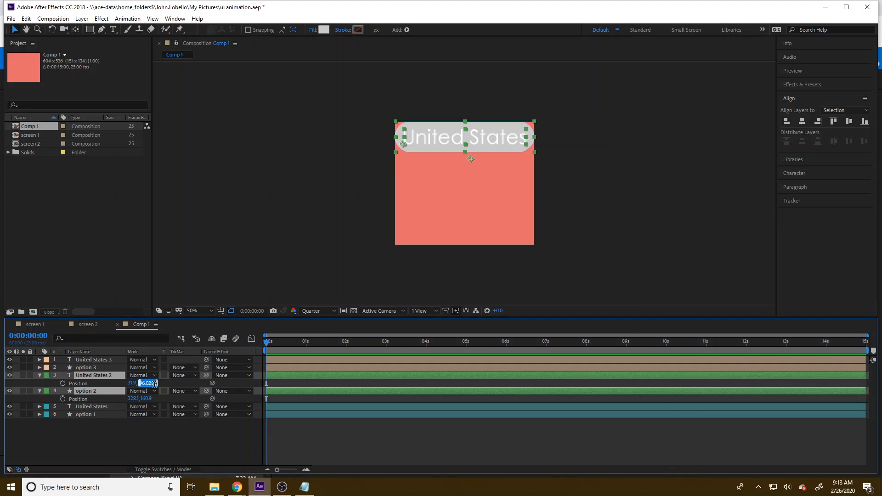
pyautogui.click(155, 383)
pyautogui.write('+133.9')
pyautogui.press('Return')
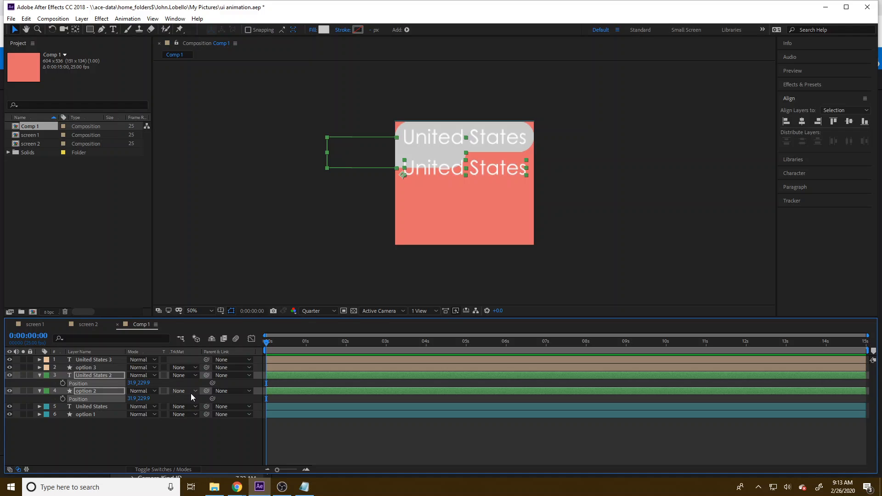
pyautogui.hotkey('ctrl', 'z')
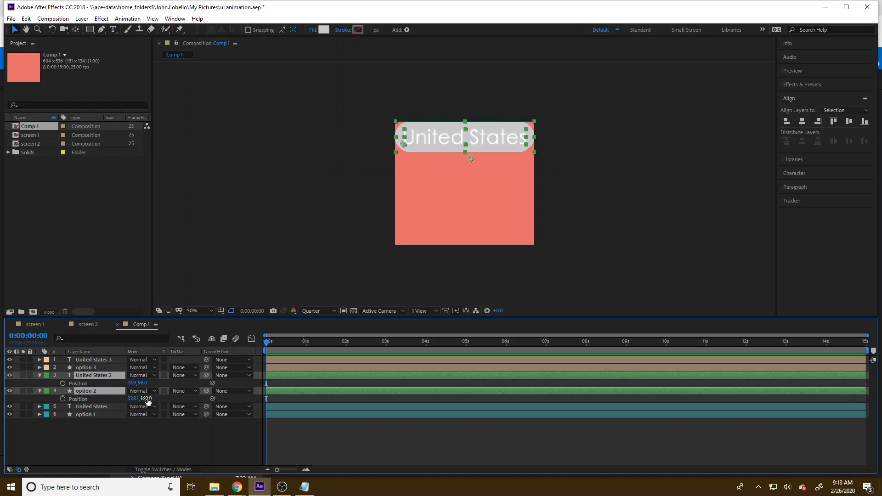
# Step: Shift United States 2 and option 2 down together by adding 133.9 to option 2's vertical position
pyautogui.click(147, 399)
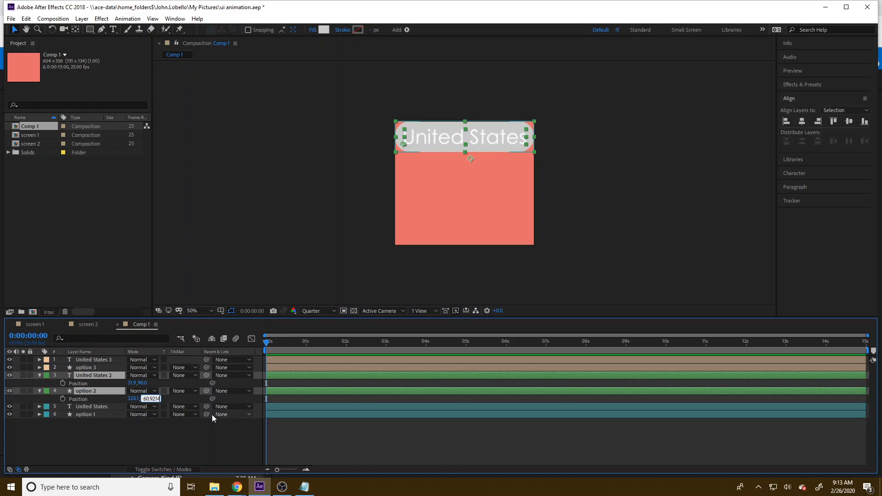
pyautogui.write('+133.')
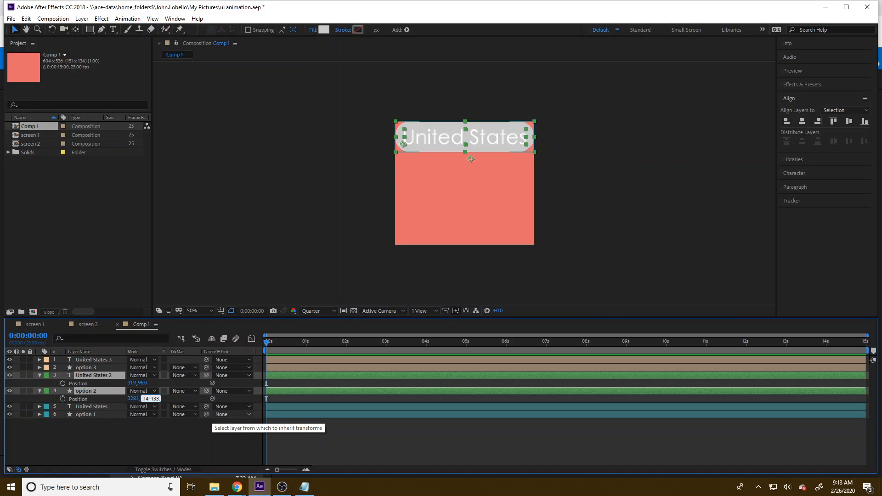
pyautogui.press('Return')
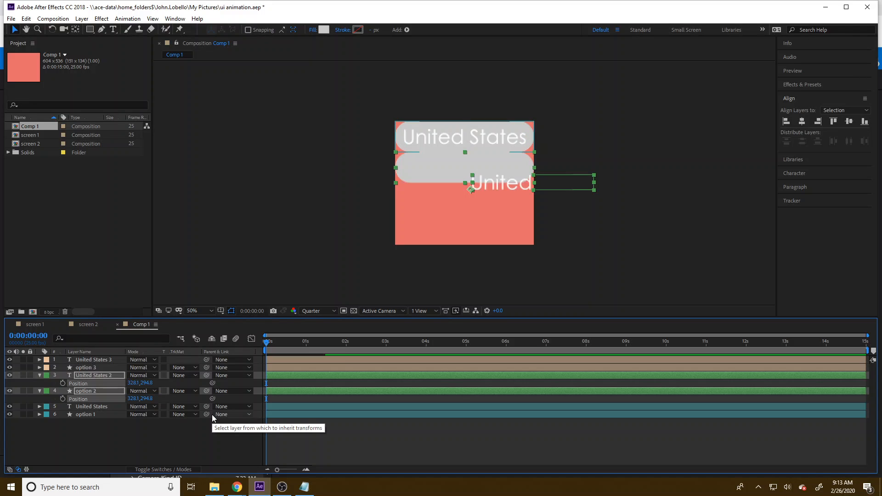
pyautogui.click(641, 236)
# Step: Move the United States 2 text back onto the second box, at a position of about 38, 231
pyautogui.moveTo(486, 185); pyautogui.dragTo(425, 175)
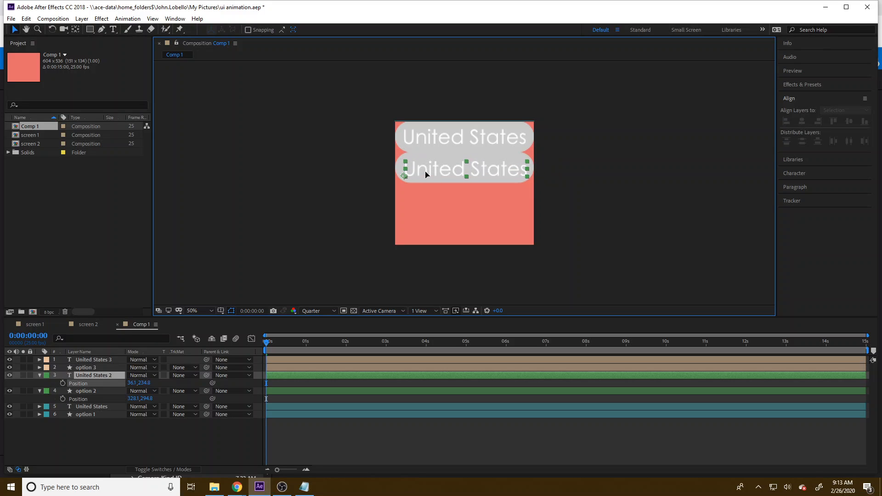
pyautogui.press('Up')
pyautogui.press('Up')
pyautogui.press('Right')
pyautogui.press('Right')
pyautogui.press('Up')
pyautogui.press('Up')
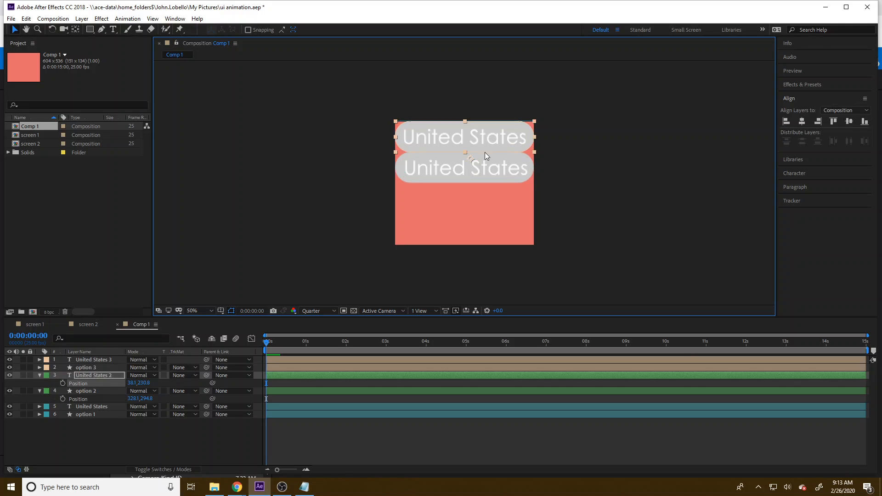
# Step: Center the United States 3 and United States 2 texts horizontally in the composition
pyautogui.click(486, 155)
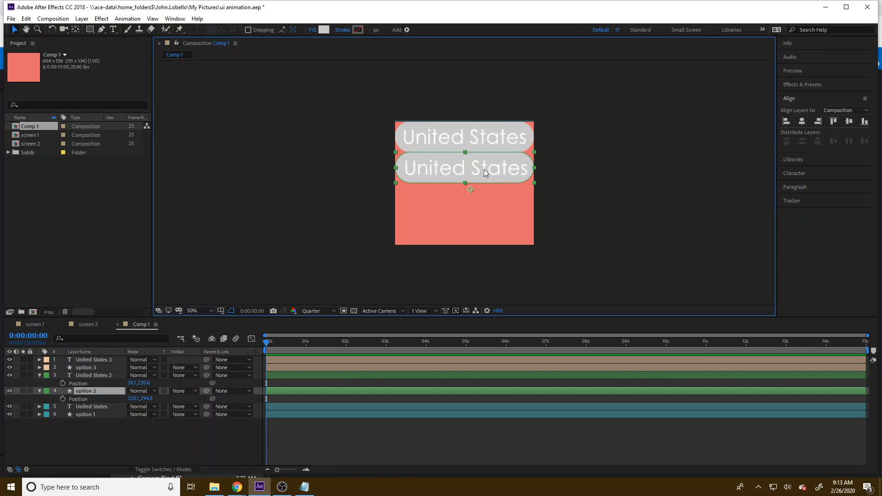
pyautogui.keyDown('shift'); pyautogui.click(487, 140); pyautogui.keyUp('shift')
pyautogui.keyDown('shift'); pyautogui.click(495, 169); pyautogui.keyUp('shift')
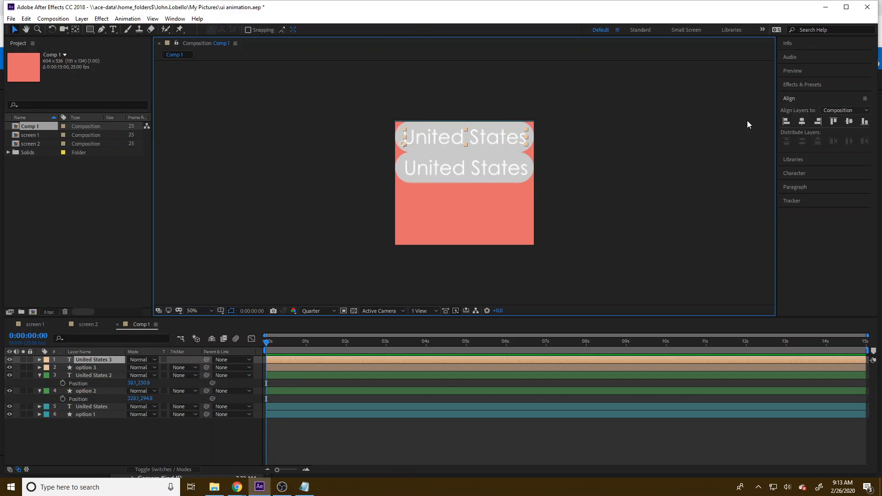
pyautogui.click(801, 122)
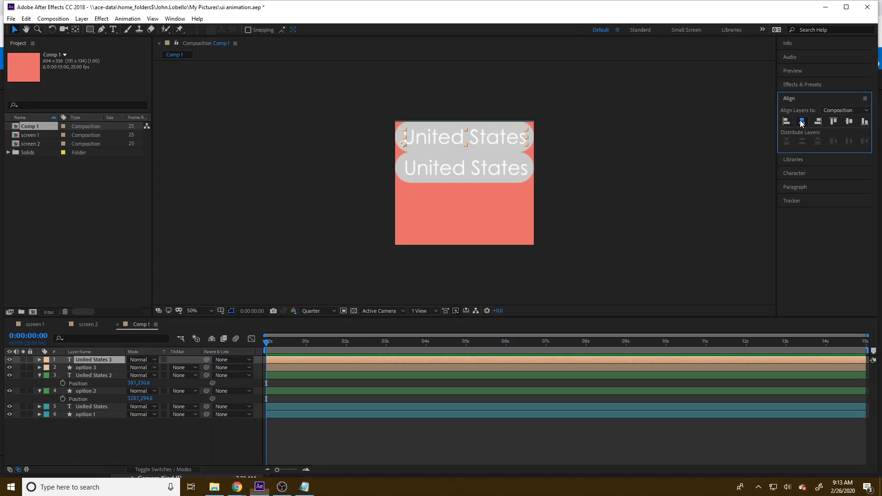
pyautogui.click(528, 177)
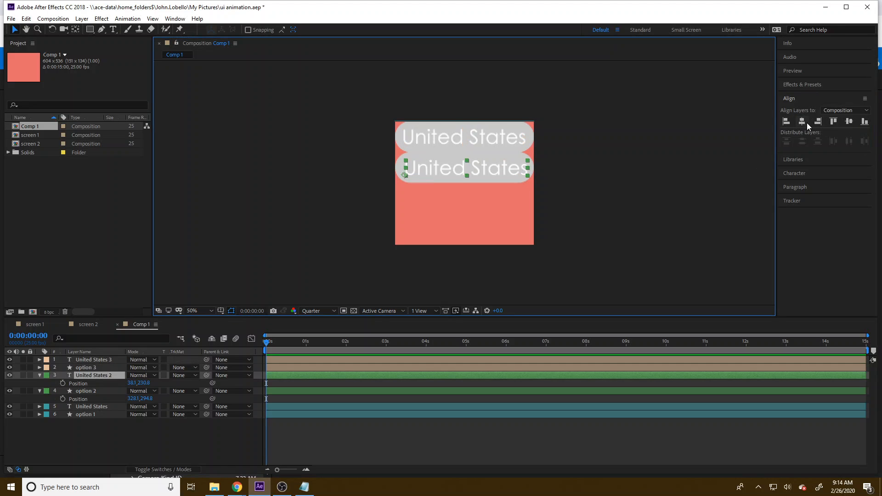
pyautogui.click(807, 123)
pyautogui.click(629, 194)
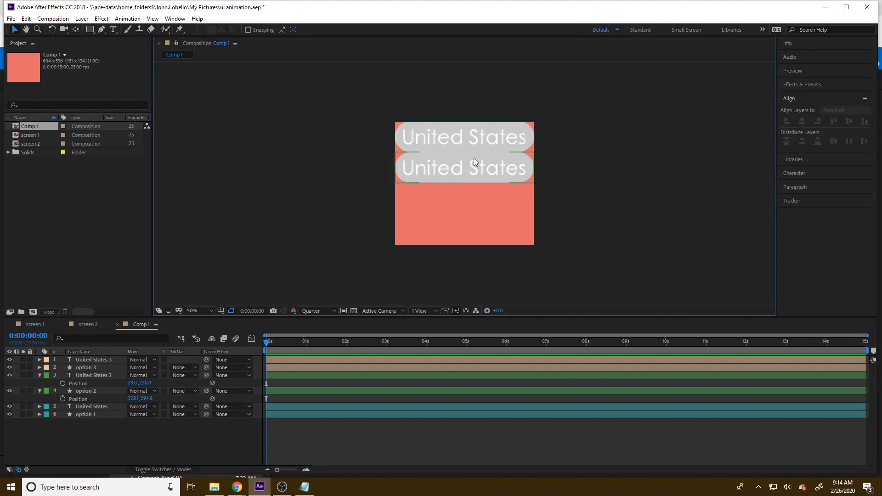
# Step: Shift United States 3 and option 3 down together by adding 133.9*2 to option 3's vertical position
pyautogui.click(95, 367)
pyautogui.click(116, 360)
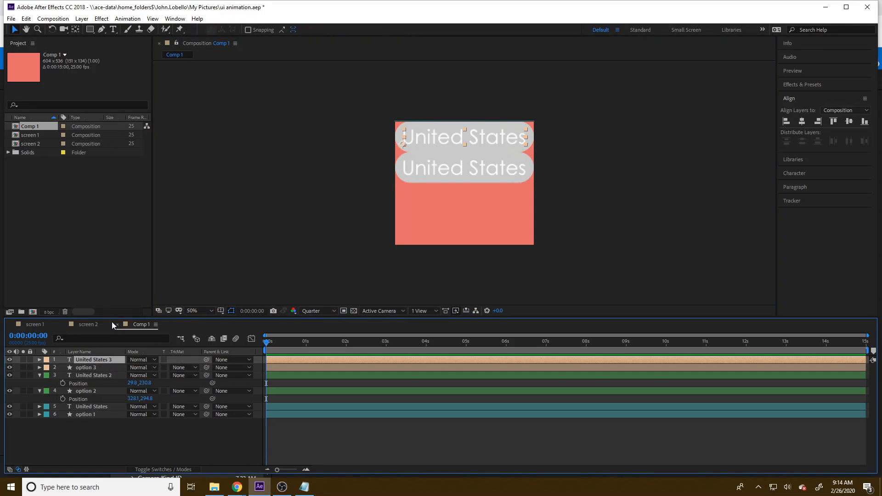
pyautogui.keyDown('ctrl'); pyautogui.click(109, 368); pyautogui.keyUp('ctrl')
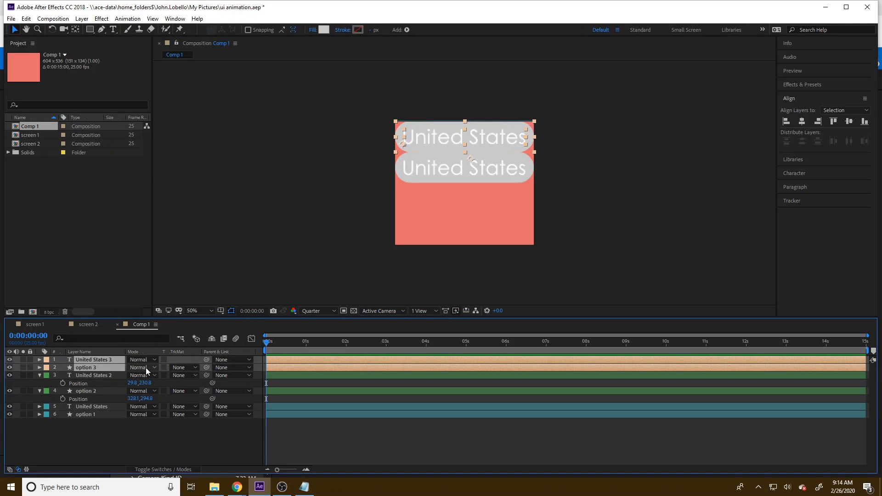
pyautogui.press('p')
pyautogui.click(150, 383)
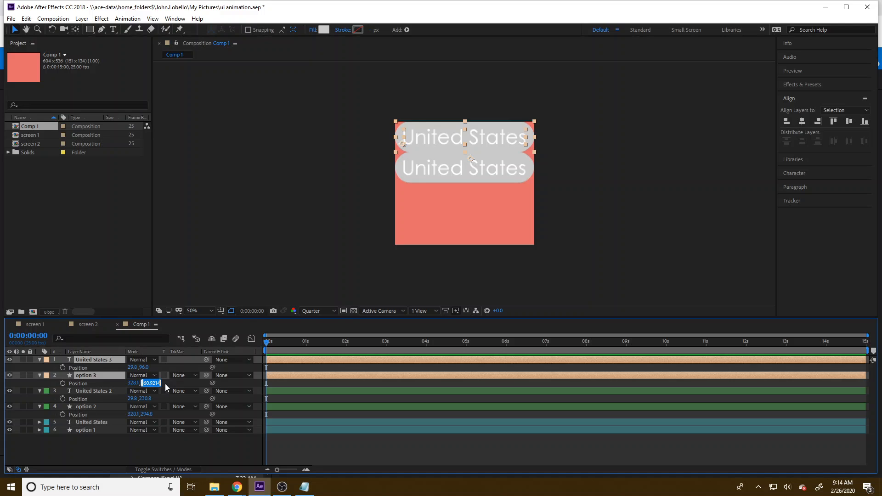
pyautogui.click(159, 382)
pyautogui.write('+')
pyautogui.write('133.5')
pyautogui.write('*2')
pyautogui.press('Return')
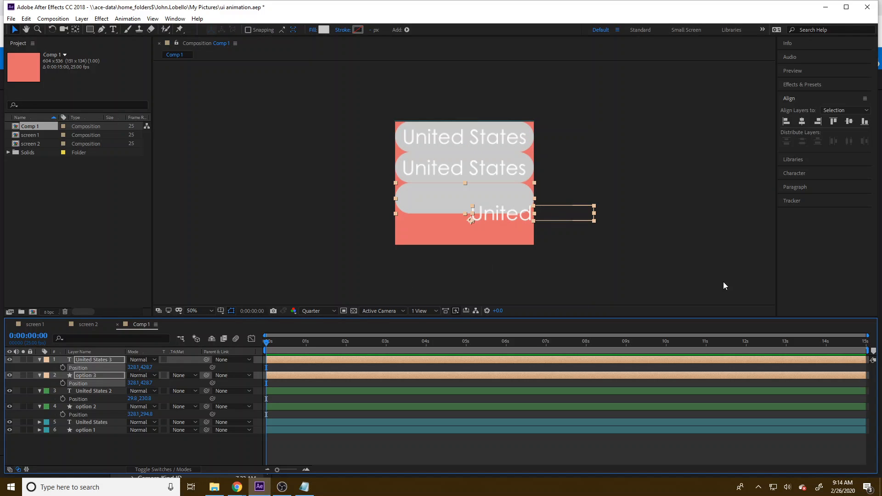
# Step: Move the United States 3 text onto the third box and center it horizontally in the composition
pyautogui.moveTo(511, 217); pyautogui.dragTo(445, 205)
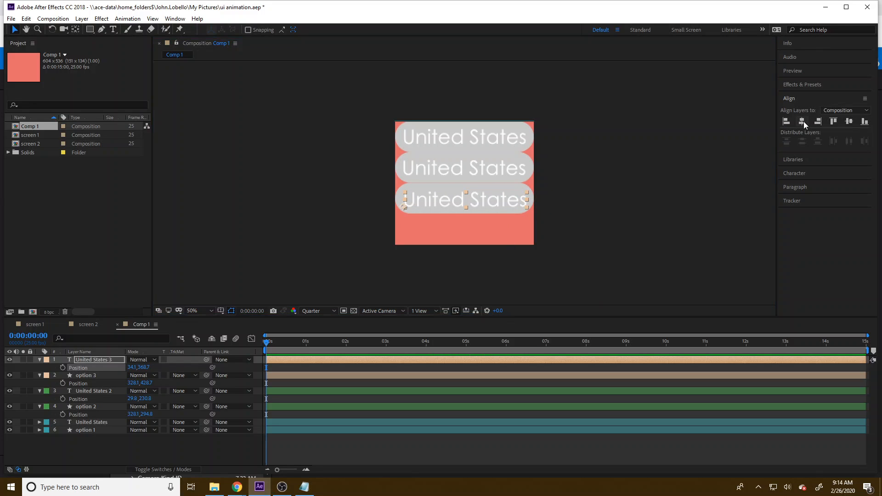
pyautogui.click(803, 122)
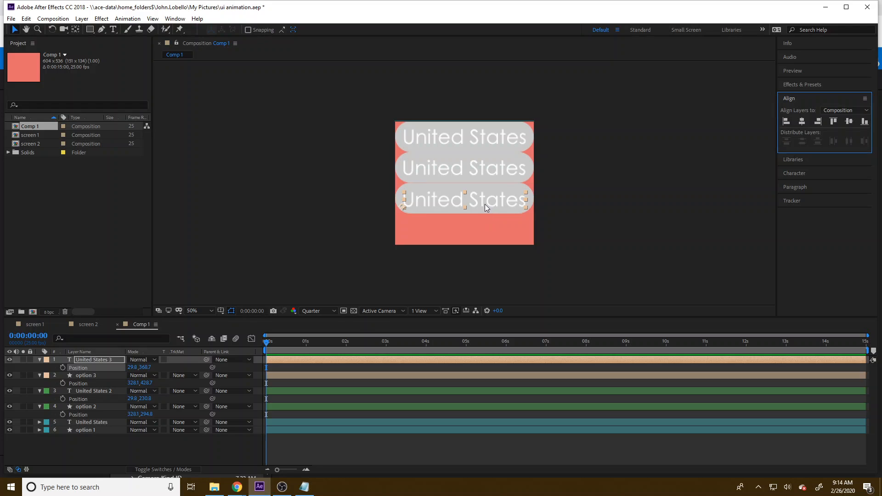
# Step: Nudge the option 3 box up to a vertical position of 426.7 and the United States 3 text up to 366.7
pyautogui.click(511, 191)
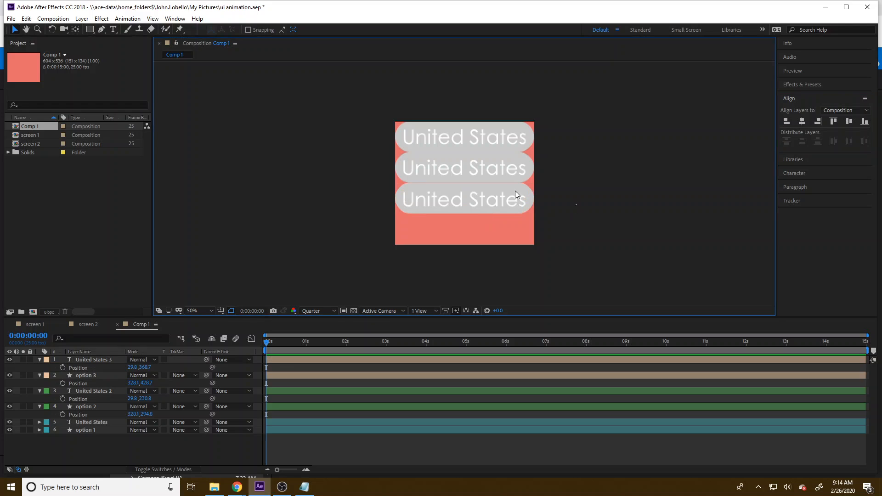
pyautogui.click(577, 185)
pyautogui.click(451, 202)
pyautogui.press('Up')
pyautogui.press('Up')
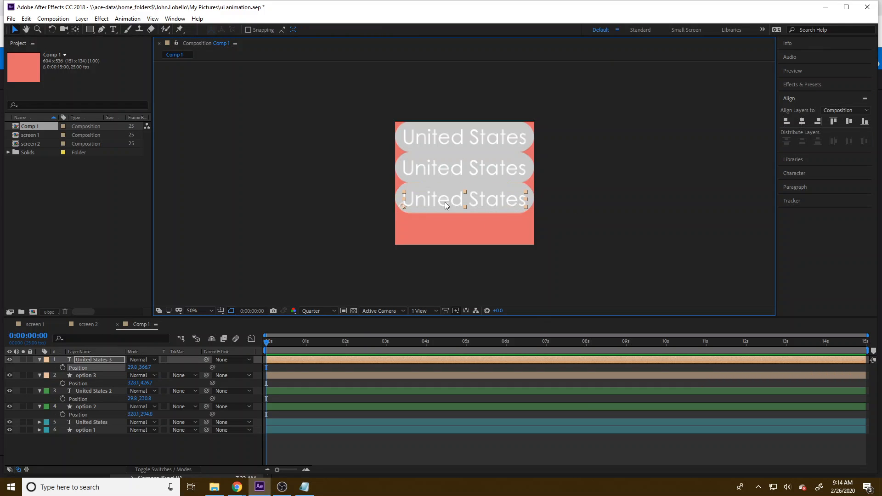
pyautogui.click(561, 179)
# Step: Change the fill color of the option 2 box to the darker gray AFAFAF
pyautogui.click(534, 166)
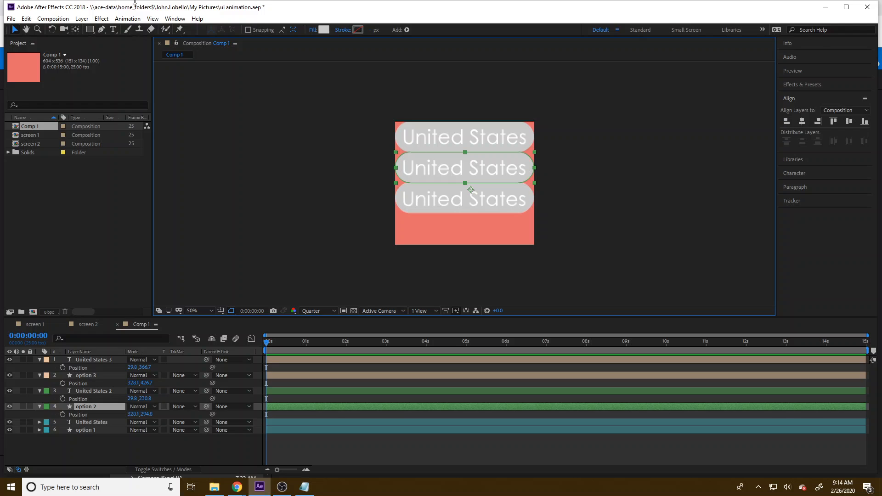
pyautogui.click(323, 29)
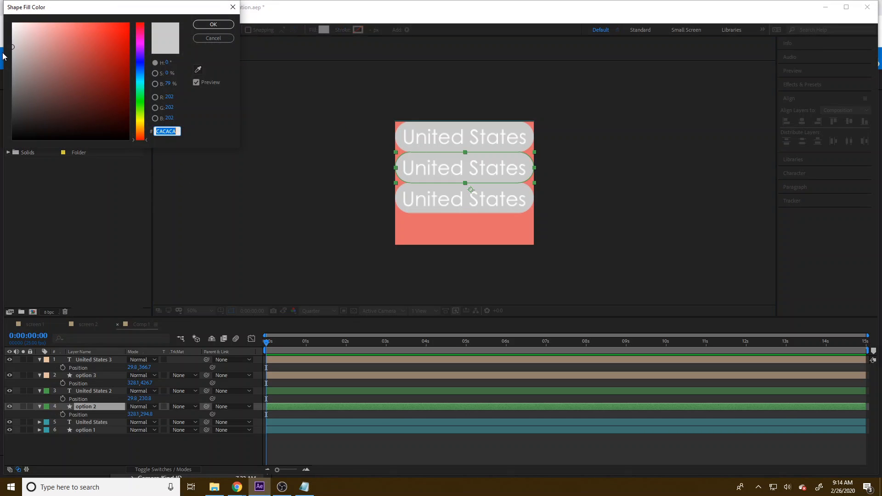
pyautogui.click(9, 59)
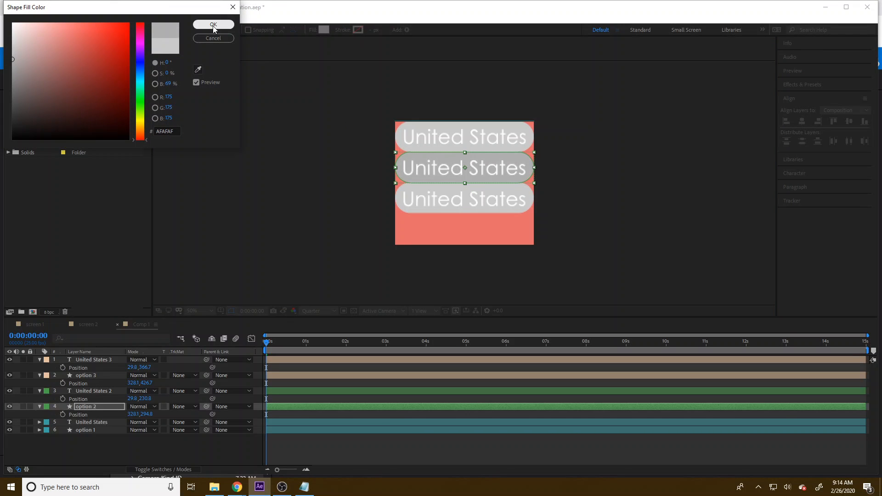
pyautogui.click(213, 25)
pyautogui.click(301, 164)
# Step: Replace the second box's text with Canada and center it horizontally in the composition
pyautogui.click(475, 168)
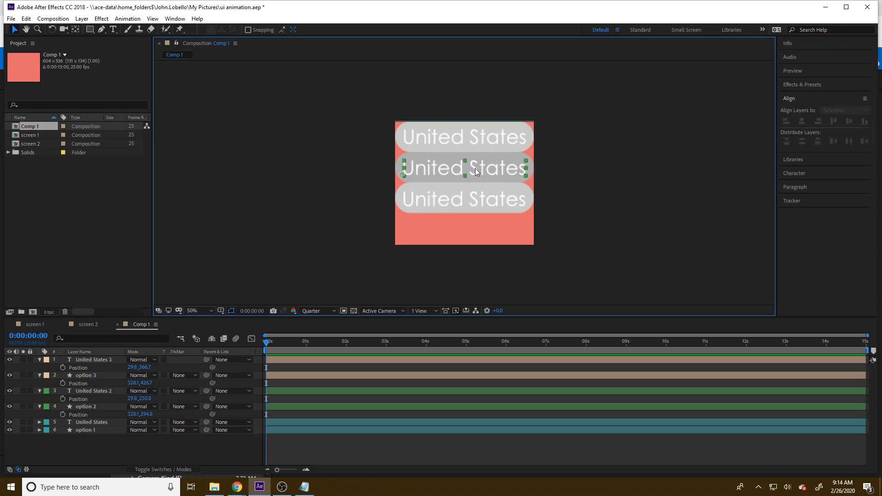
pyautogui.doubleClick(475, 168)
pyautogui.write('Canada')
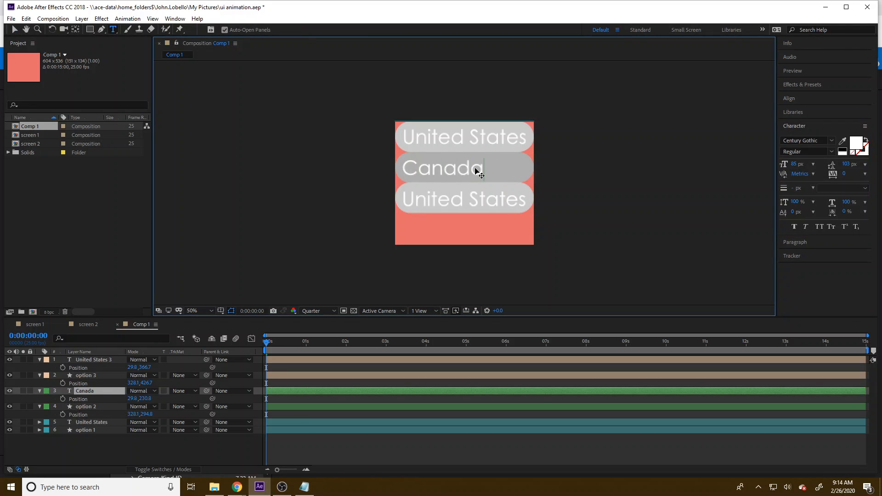
pyautogui.click(799, 98)
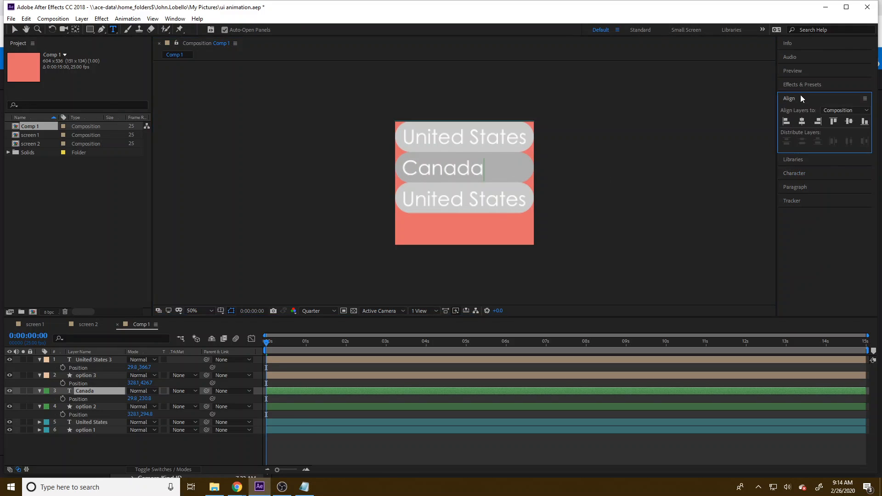
pyautogui.click(802, 121)
# Step: Replace the third box's text with Mexico and center it horizontally in the composition
pyautogui.click(463, 196)
pyautogui.doubleClick(463, 196)
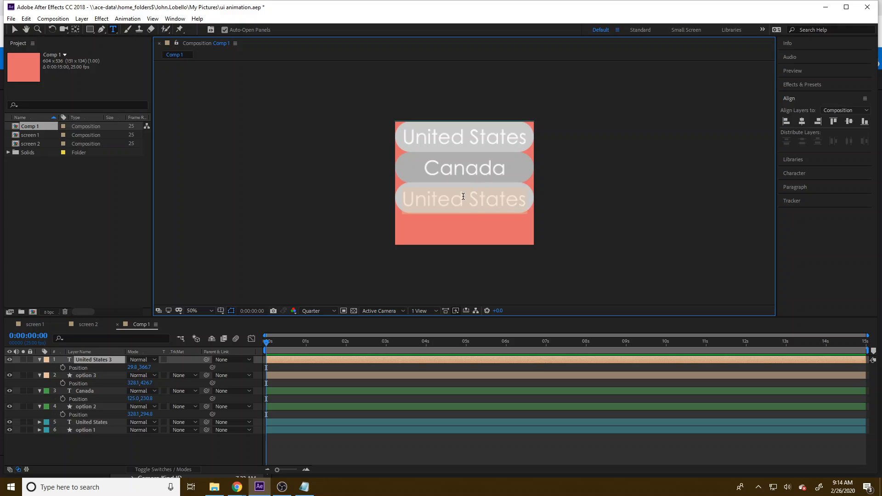
pyautogui.write('Meixic')
pyautogui.press('BackSpace')
pyautogui.press('BackSpace')
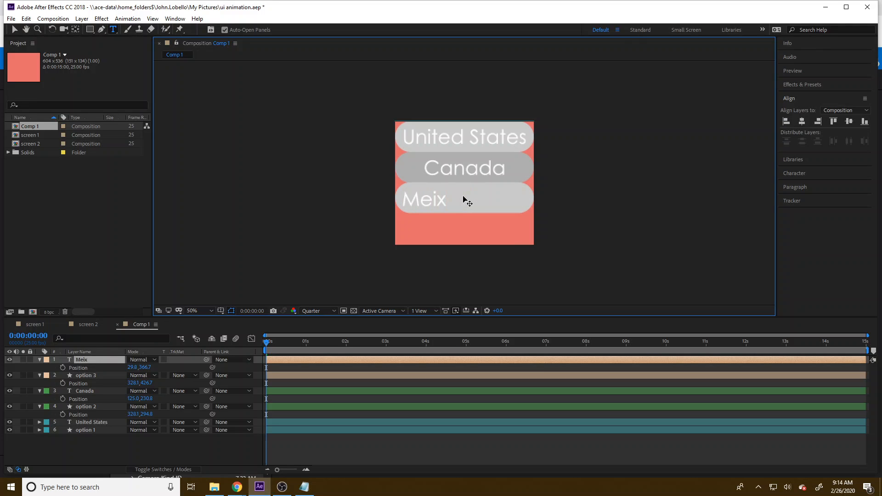
pyautogui.press('BackSpace')
pyautogui.press('BackSpace')
pyautogui.write('xico')
pyautogui.click(801, 121)
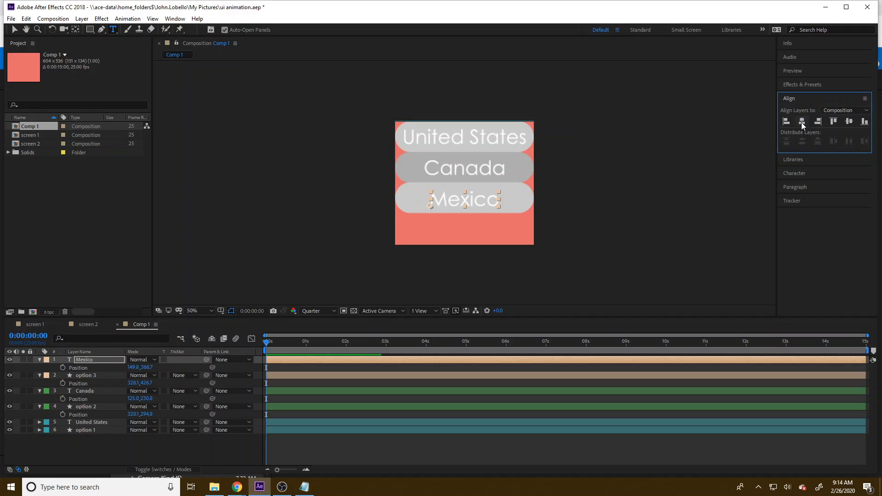
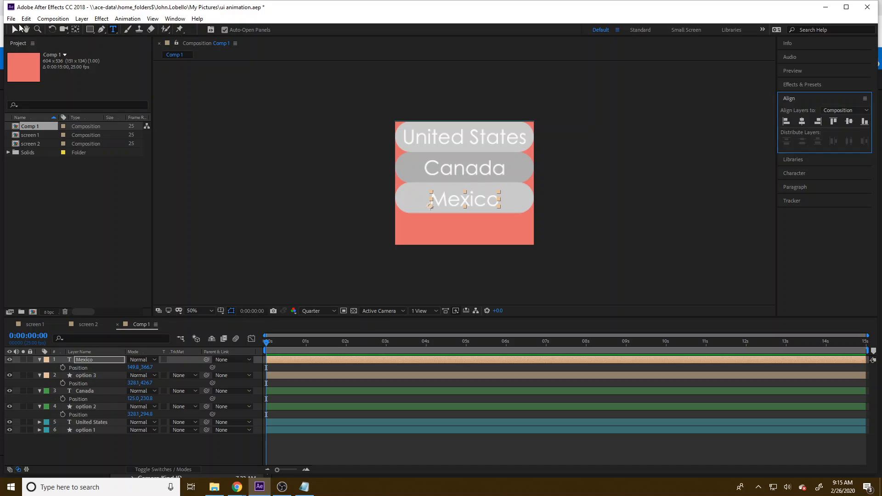
# Step: Move the three option boxes and their texts together about 138 px down to the composition's lower edge
pyautogui.click(14, 29)
pyautogui.moveTo(581, 222); pyautogui.dragTo(414, 122)
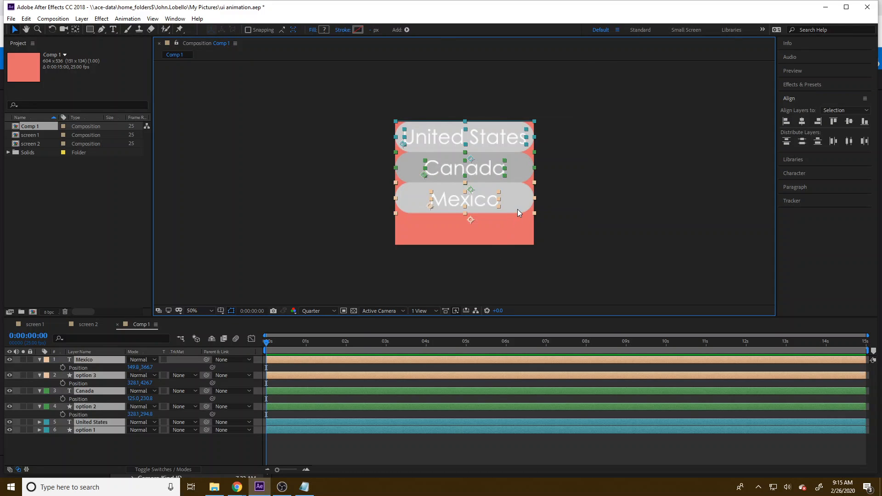
pyautogui.moveTo(518, 214); pyautogui.dragTo(518, 243)
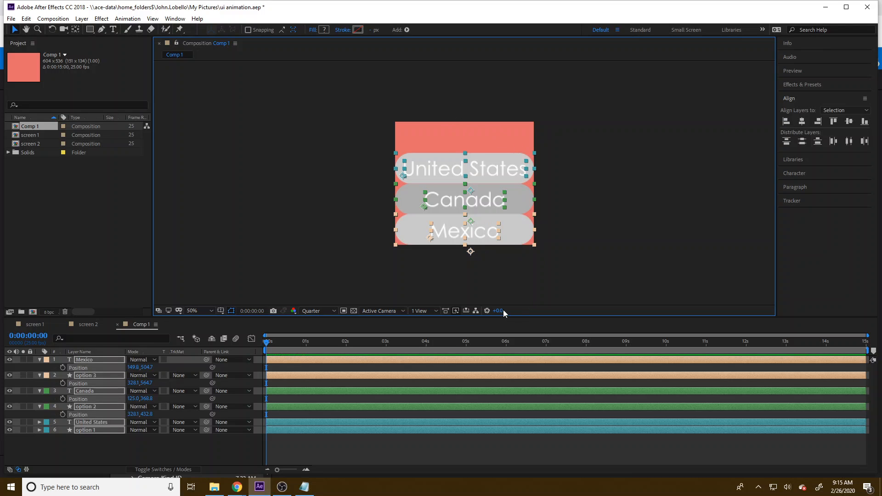
pyautogui.click(272, 230)
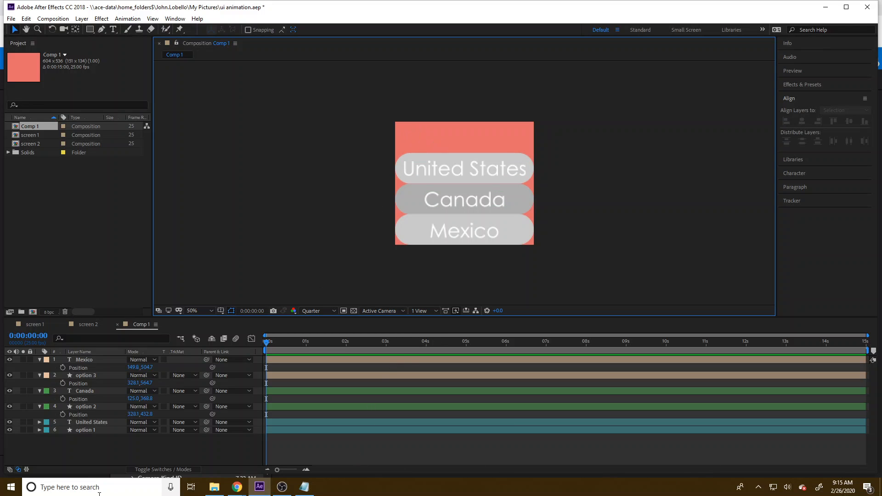
# Step: Add Opacity keyframes of 0% to all six layers at 0:00:00:00
pyautogui.click(99, 450)
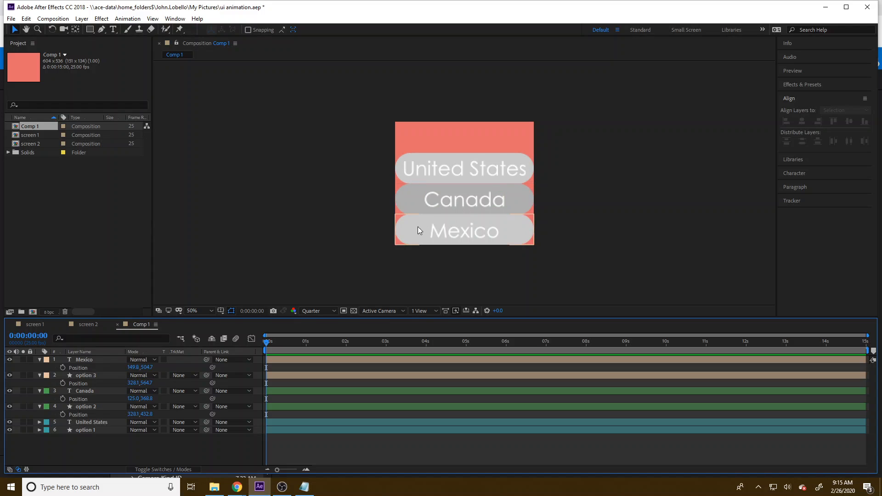
pyautogui.moveTo(97, 451); pyautogui.dragTo(75, 360)
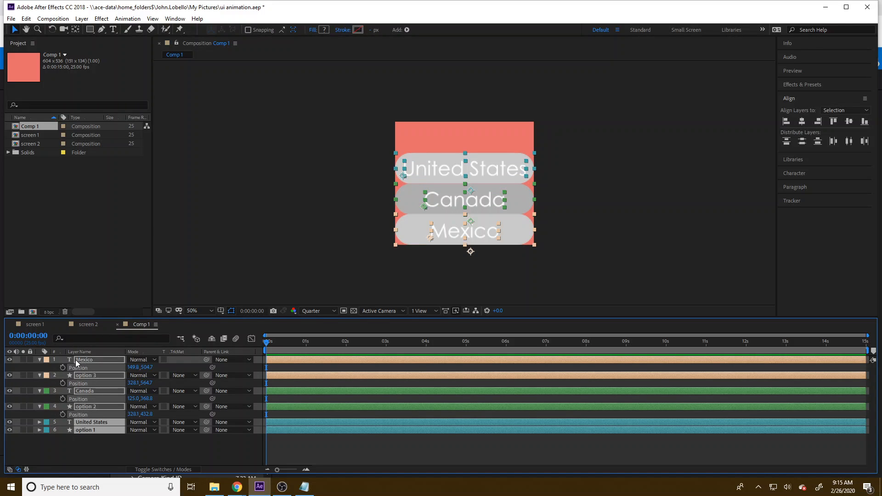
pyautogui.press('t')
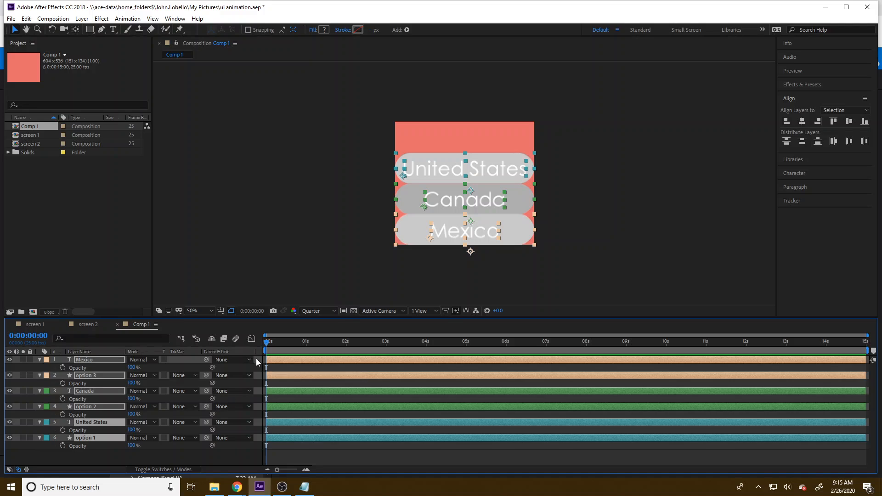
pyautogui.click(63, 368)
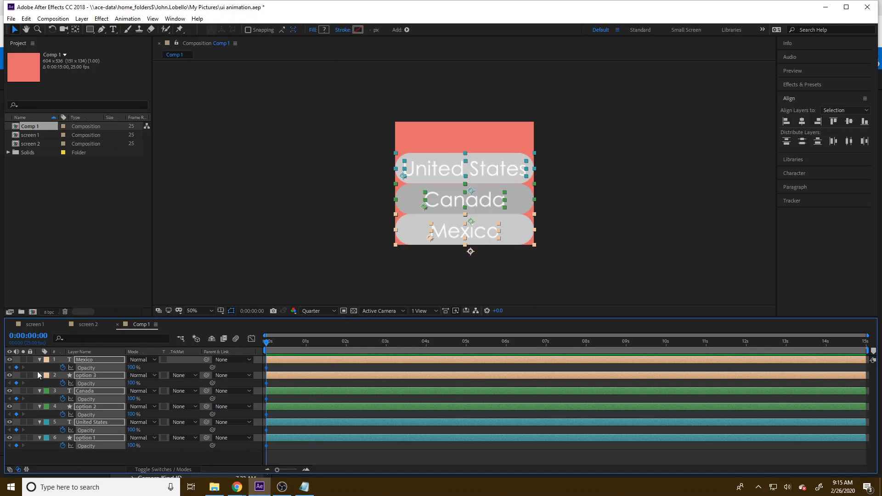
pyautogui.click(133, 368)
pyautogui.write('0')
pyautogui.press('Return')
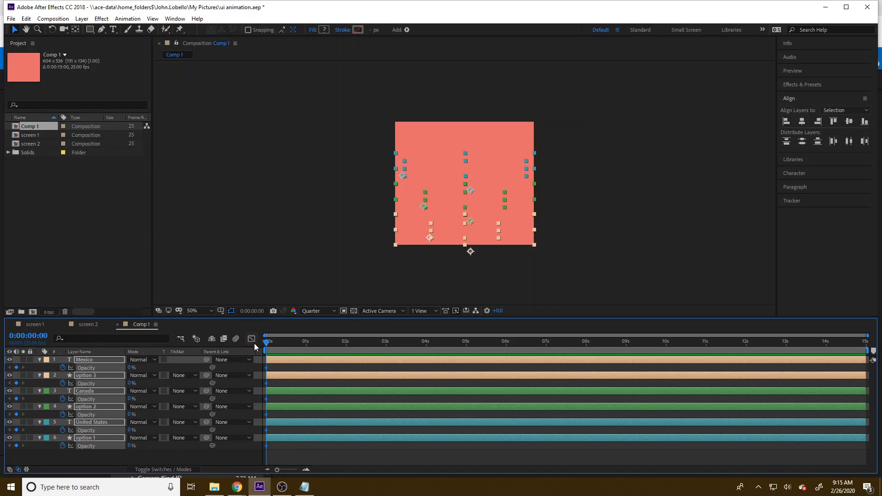
# Step: Key the opacity of all six layers to 100% at 0:00:00:06 and scrub through the fade-in
pyautogui.moveTo(269, 345)
pyautogui.mouseDown()
pyautogui.moveTo(286, 345)
pyautogui.moveTo(277, 347)
pyautogui.mouseUp()
pyautogui.moveTo(130, 368); pyautogui.dragTo(187, 366)
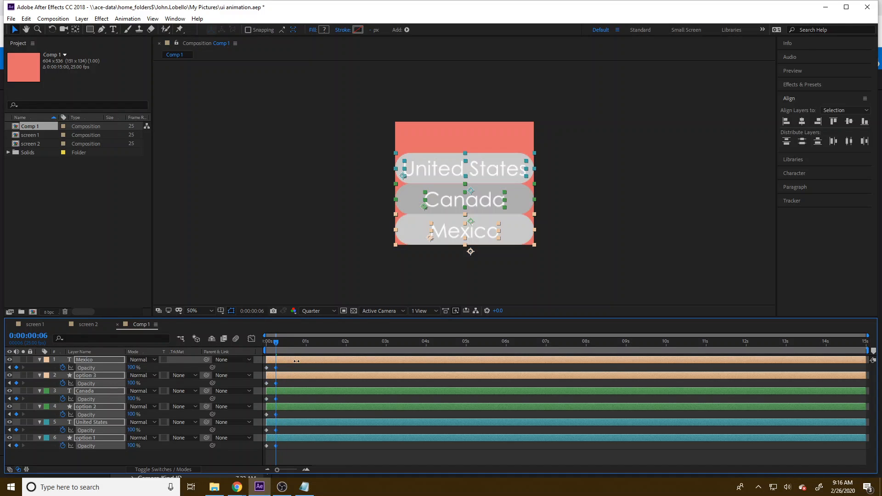
pyautogui.moveTo(272, 346); pyautogui.dragTo(252, 343)
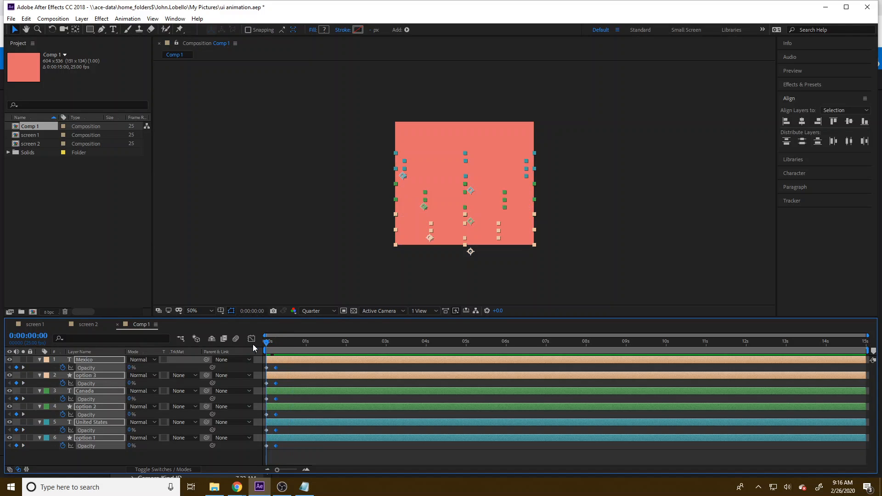
pyautogui.moveTo(262, 345)
pyautogui.mouseDown()
pyautogui.moveTo(271, 346)
pyautogui.moveTo(251, 347)
pyautogui.mouseUp()
# Step: Add starting Position keyframes to the Mexico and option 3 layers at 0:00:00:00
pyautogui.click(106, 448)
pyautogui.click(108, 358)
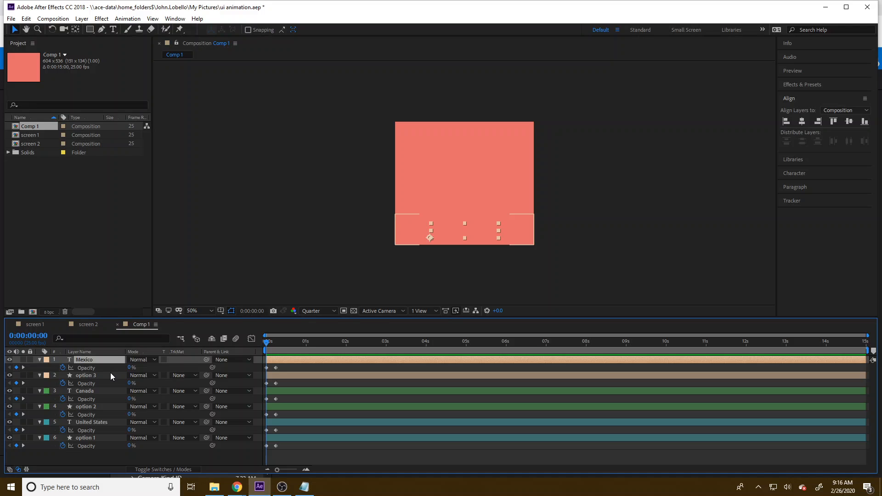
pyautogui.keyDown('shift'); pyautogui.click(110, 375); pyautogui.keyUp('shift')
pyautogui.press('p')
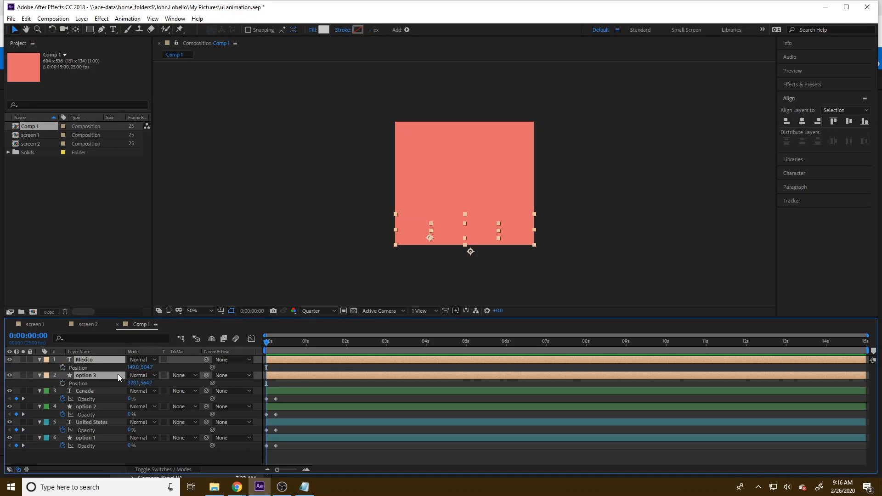
pyautogui.click(63, 367)
pyautogui.click(63, 383)
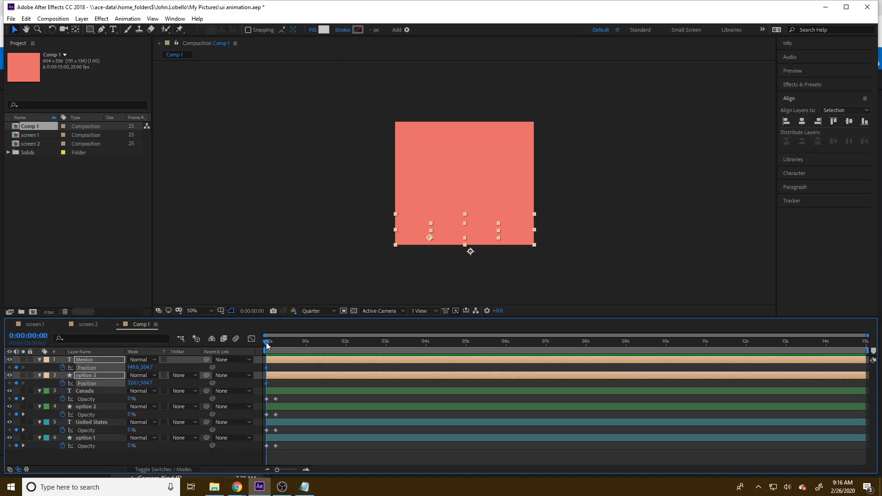
# Step: Key the resting position of Mexico and option 3 at 0:00:00:06, undoing the trial upward shift
pyautogui.moveTo(267, 342); pyautogui.dragTo(274, 342)
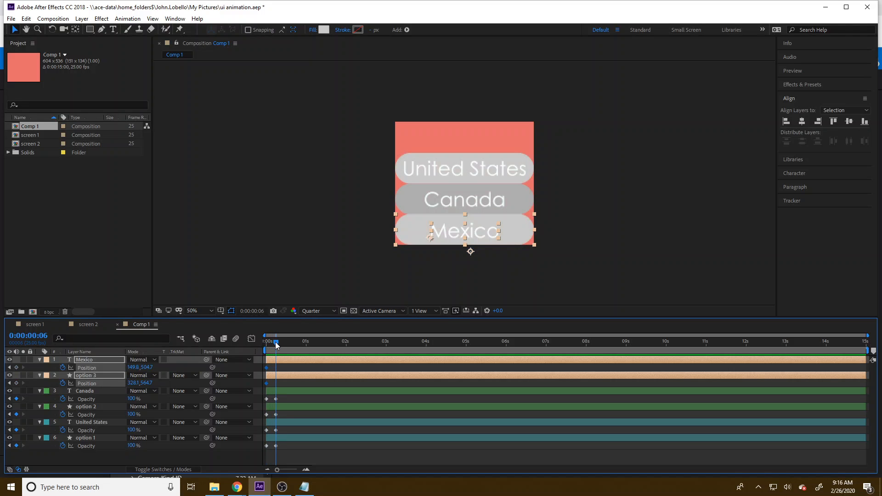
pyautogui.click(16, 368)
pyautogui.click(17, 383)
pyautogui.click(10, 367)
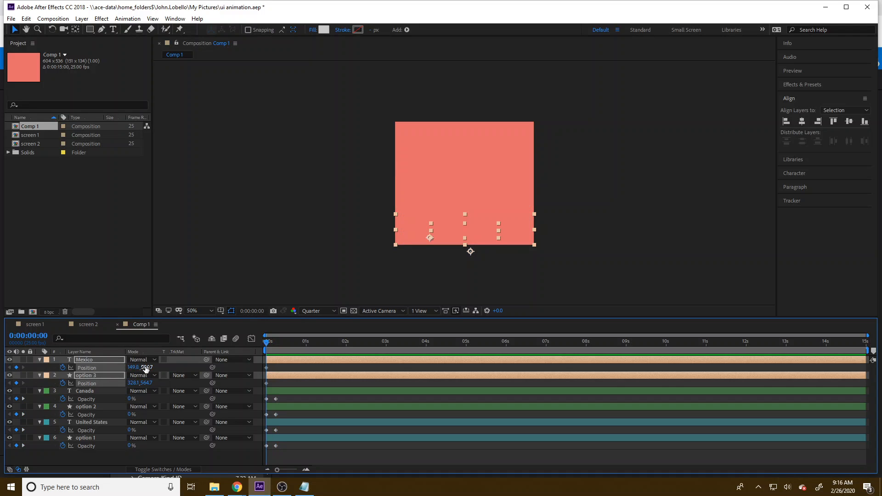
pyautogui.moveTo(146, 368); pyautogui.dragTo(146, 368)
pyautogui.moveTo(145, 367); pyautogui.dragTo(128, 367)
pyautogui.moveTo(267, 344)
pyautogui.mouseDown()
pyautogui.moveTo(285, 342)
pyautogui.moveTo(267, 345)
pyautogui.mouseUp()
pyautogui.hotkey('ctrl', 'z')
pyautogui.hotkey('ctrl', 'z')
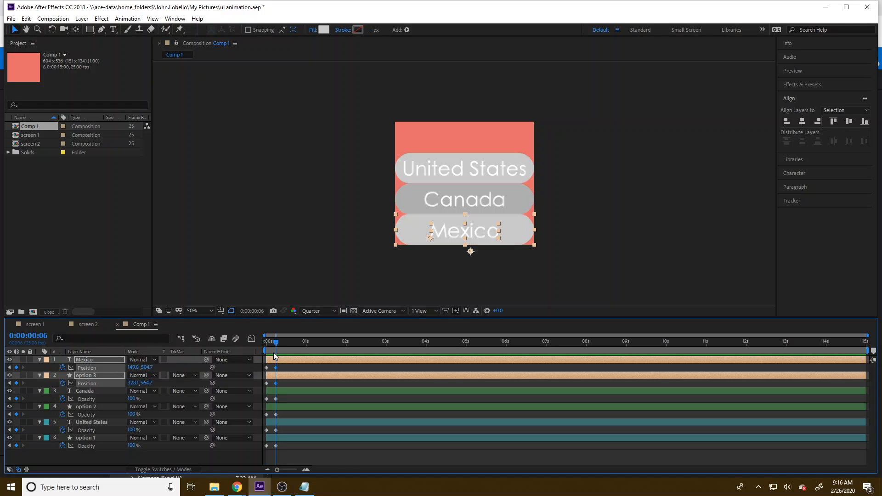
# Step: Raise the first-frame vertical position of Mexico to 469.7 and option 3 to 529.7, and scrub to preview the slide
pyautogui.press('Home')
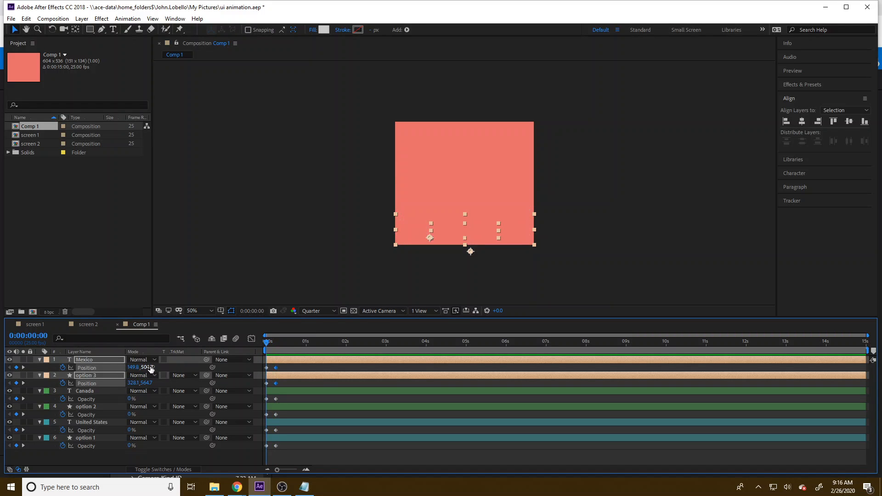
pyautogui.moveTo(149, 368); pyautogui.dragTo(134, 368)
pyautogui.moveTo(267, 343)
pyautogui.mouseDown()
pyautogui.moveTo(283, 342)
pyautogui.moveTo(258, 345)
pyautogui.mouseUp()
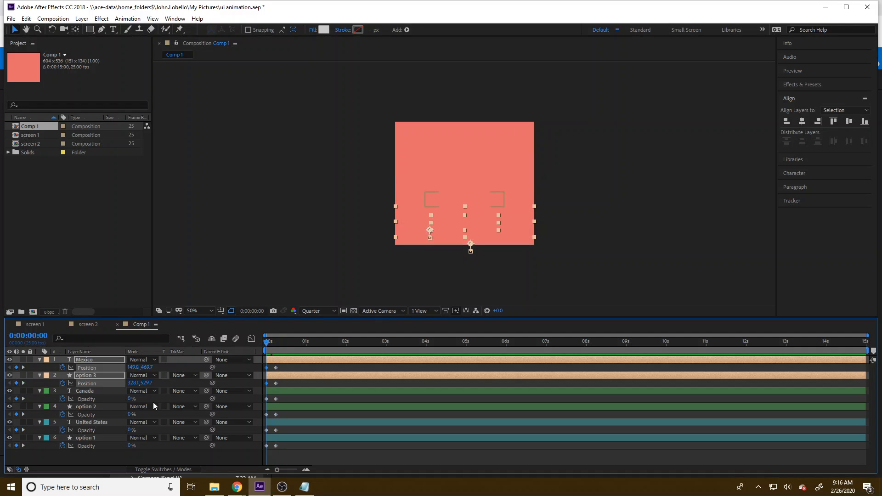
# Step: Add starting Position keyframes to the Canada and option 2 layers at 0:00:00:00
pyautogui.click(94, 391)
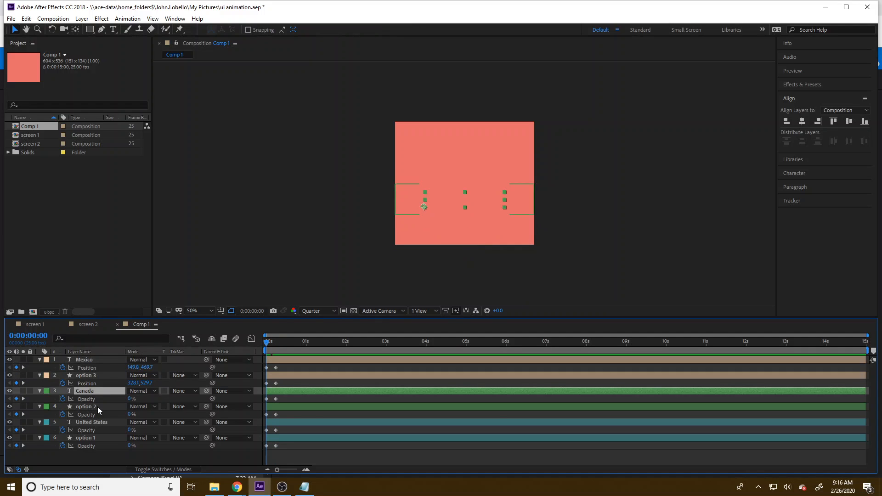
pyautogui.keyDown('shift'); pyautogui.click(97, 407); pyautogui.keyUp('shift')
pyautogui.press('p')
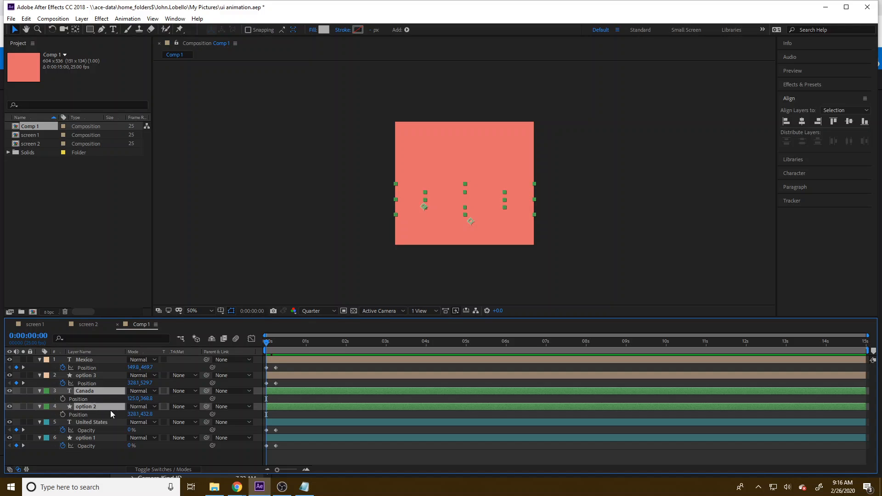
pyautogui.click(63, 398)
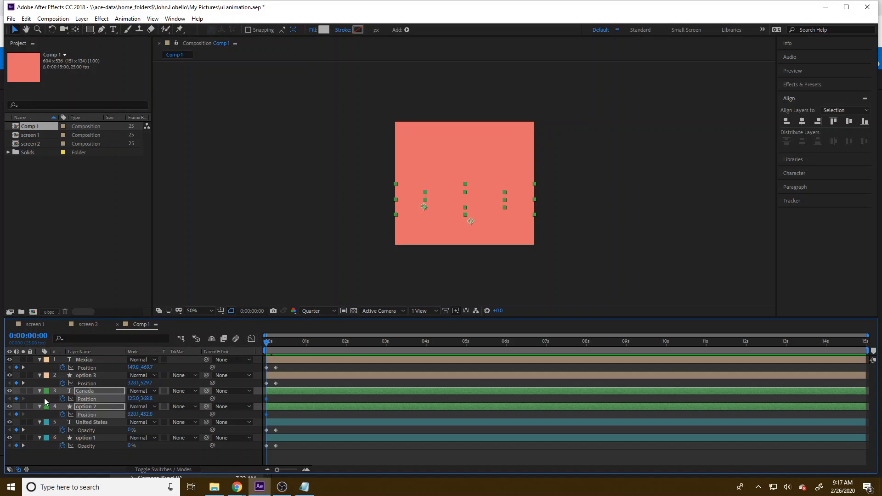
# Step: Key the resting position of Canada and option 2 at 0:00:00:06, and raise their first-frame vertical positions to 336.8 and 400.8
pyautogui.click(275, 342)
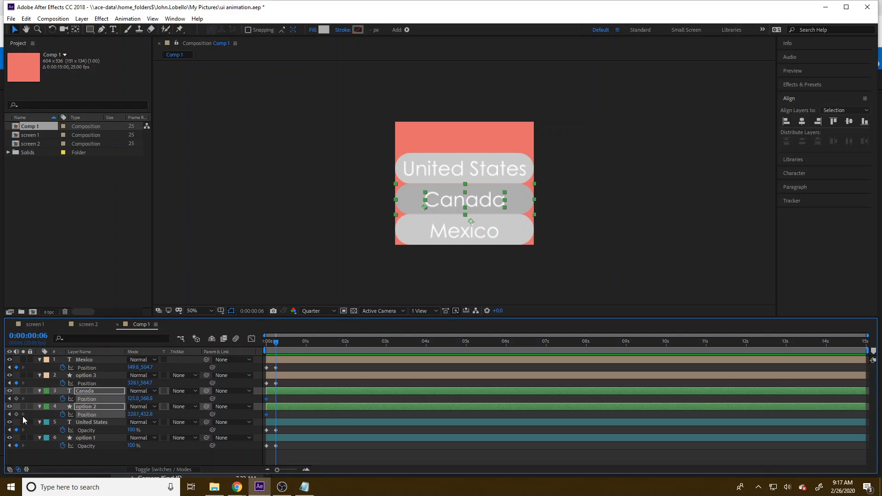
pyautogui.click(17, 414)
pyautogui.click(9, 414)
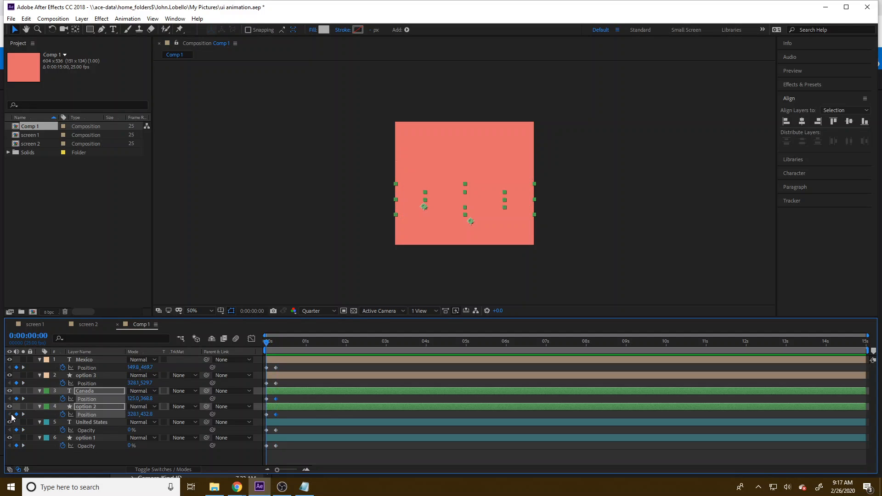
pyautogui.moveTo(146, 399); pyautogui.dragTo(136, 398)
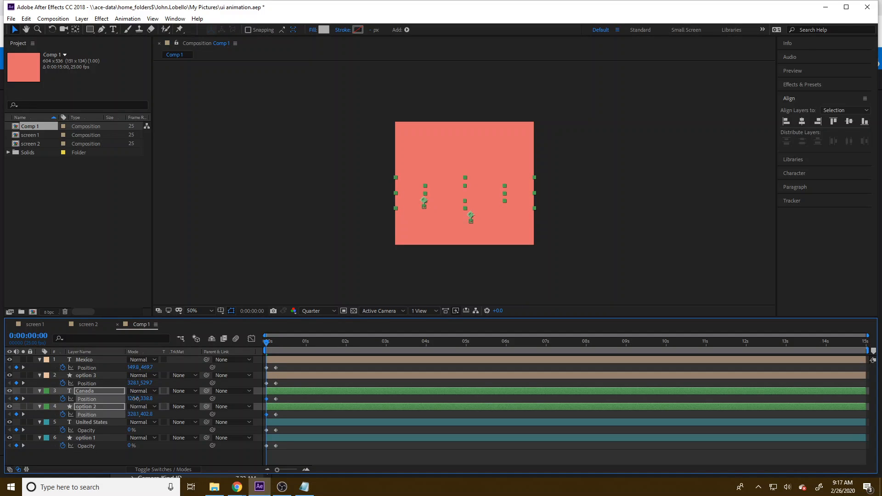
pyautogui.moveTo(266, 343)
pyautogui.mouseDown()
pyautogui.moveTo(285, 342)
pyautogui.moveTo(252, 349)
pyautogui.mouseUp()
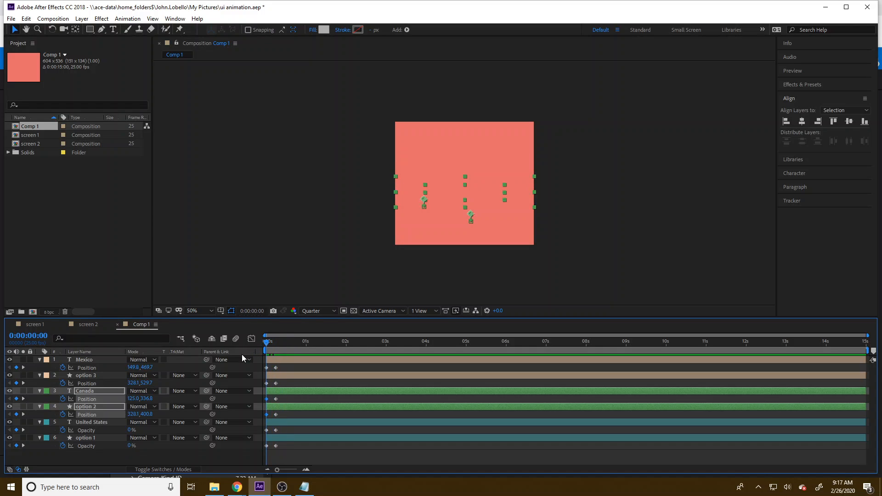
# Step: Add starting Position keyframes to the United States and option 1 layers at 0:00:00:00
pyautogui.click(90, 425)
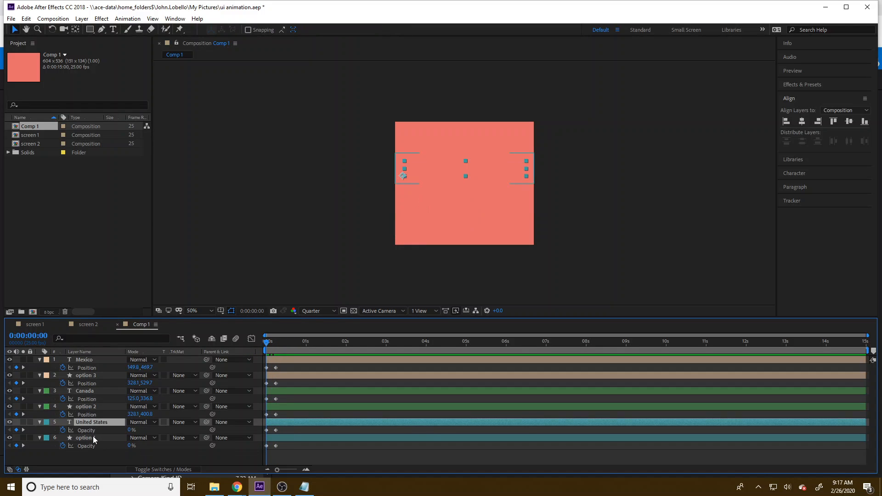
pyautogui.keyDown('ctrl'); pyautogui.click(106, 437); pyautogui.keyUp('ctrl')
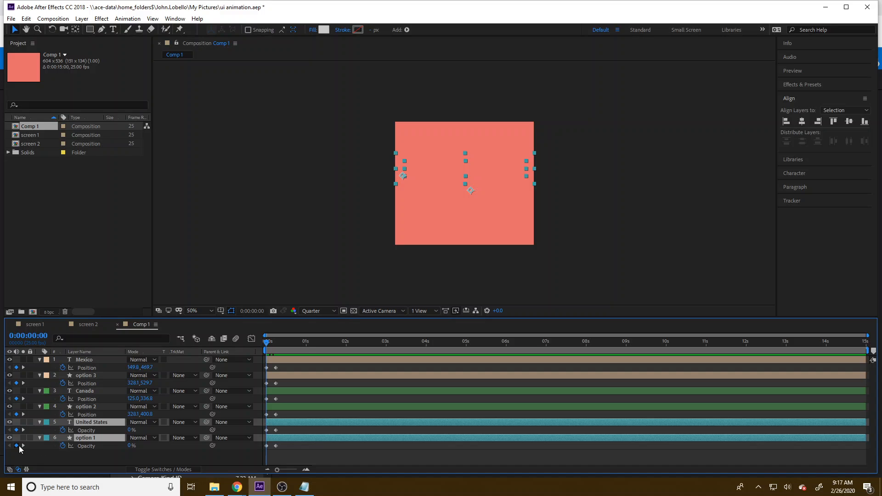
pyautogui.press('p')
pyautogui.click(62, 430)
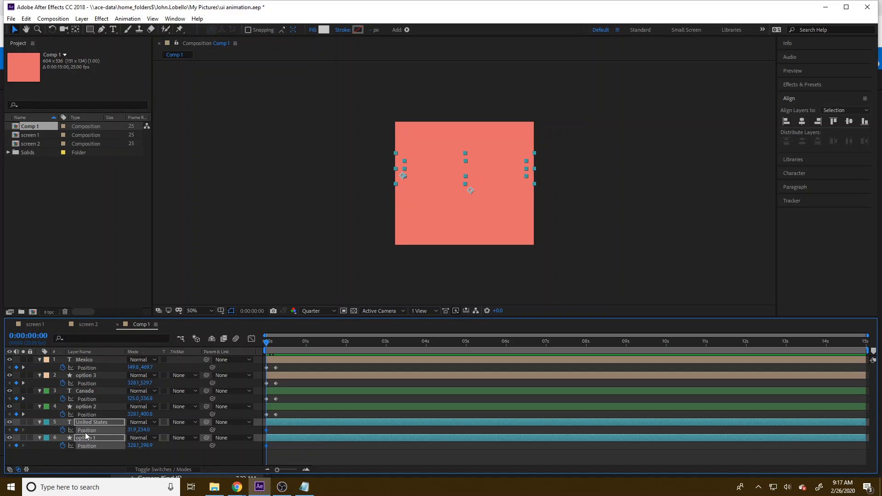
# Step: Key the resting position of United States and option 1 at 0:00:00:06, and raise their first-frame vertical positions to 207.0 and 271.9
pyautogui.click(23, 414)
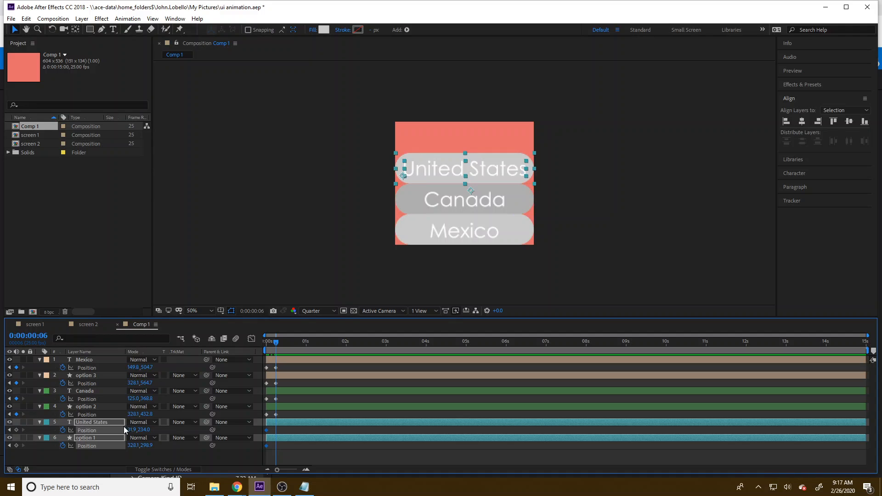
pyautogui.moveTo(142, 430); pyautogui.dragTo(126, 429)
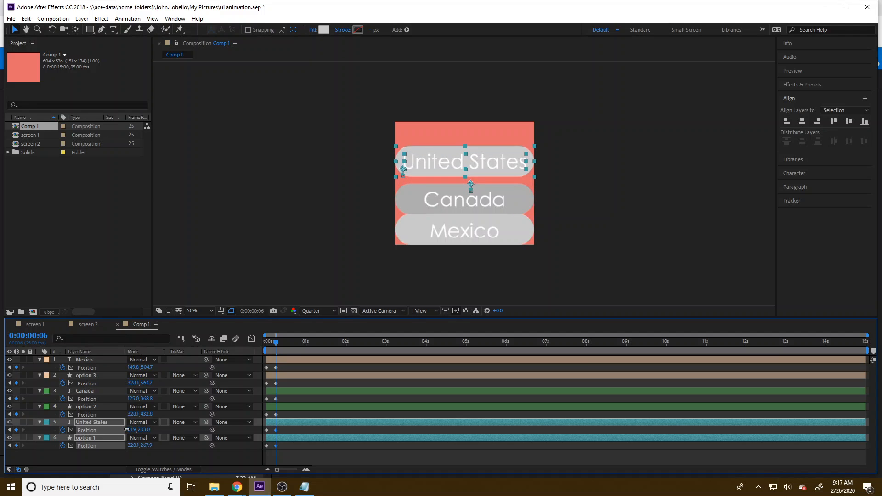
pyautogui.hotkey('ctrl', 'z')
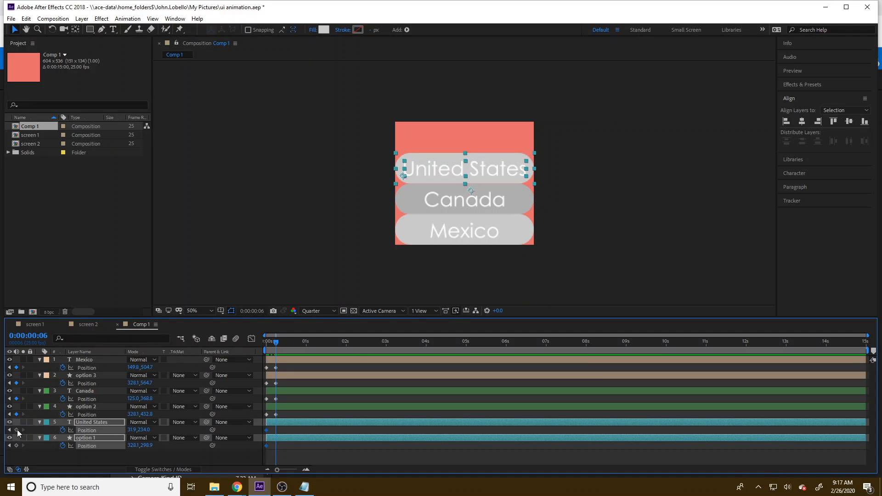
pyautogui.click(10, 429)
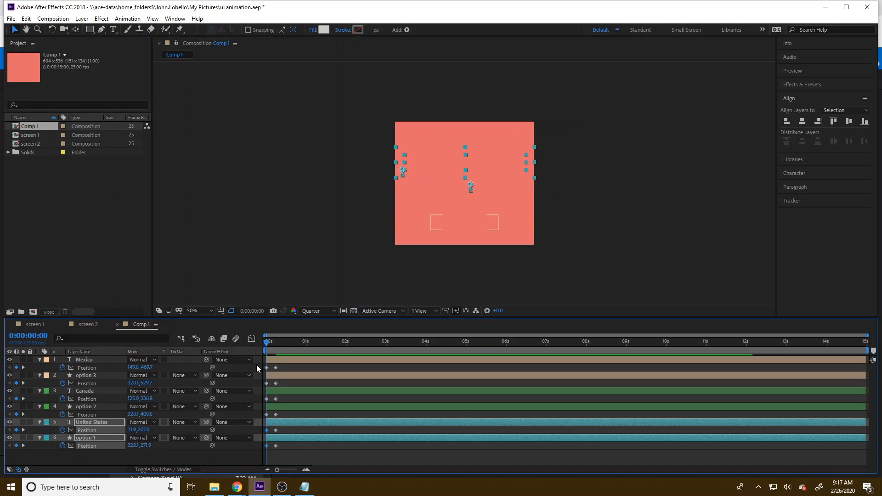
pyautogui.moveTo(267, 342)
pyautogui.mouseDown()
pyautogui.moveTo(284, 345)
pyautogui.moveTo(261, 341)
pyautogui.mouseUp()
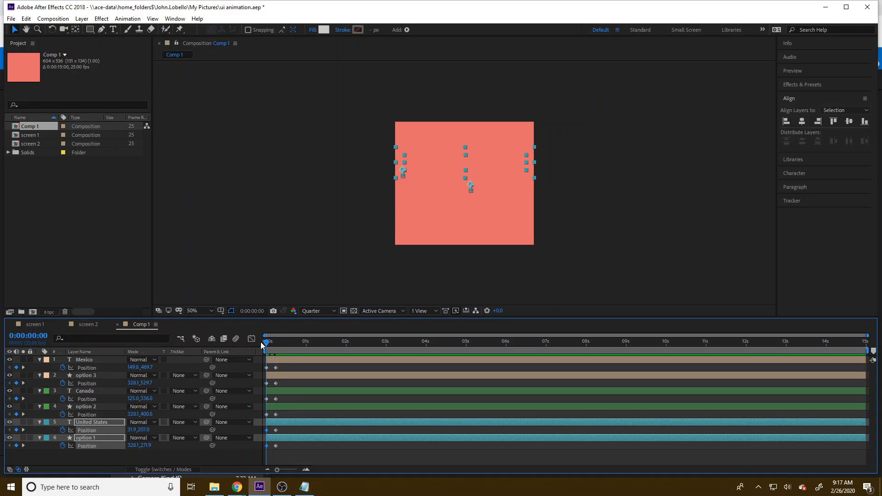
# Step: Reveal the keyframed properties of every layer and enlarge the timeline area to fit them all
pyautogui.click(188, 457)
pyautogui.press('u')
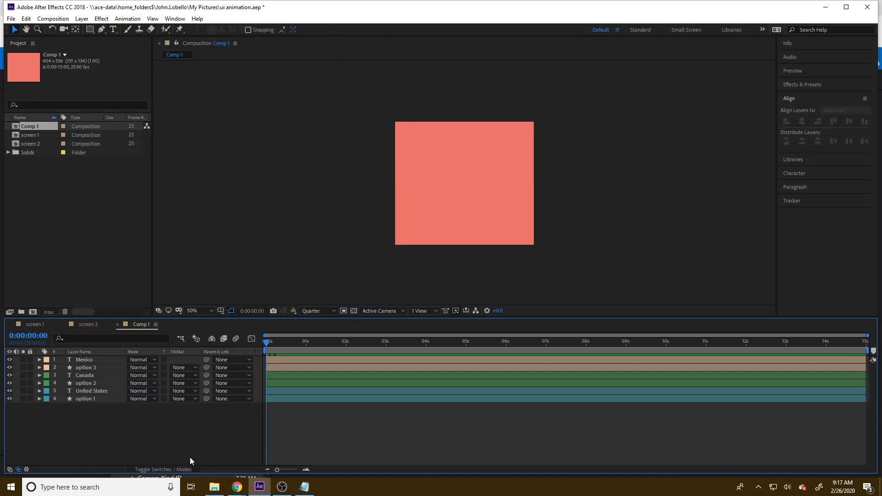
pyautogui.press('u')
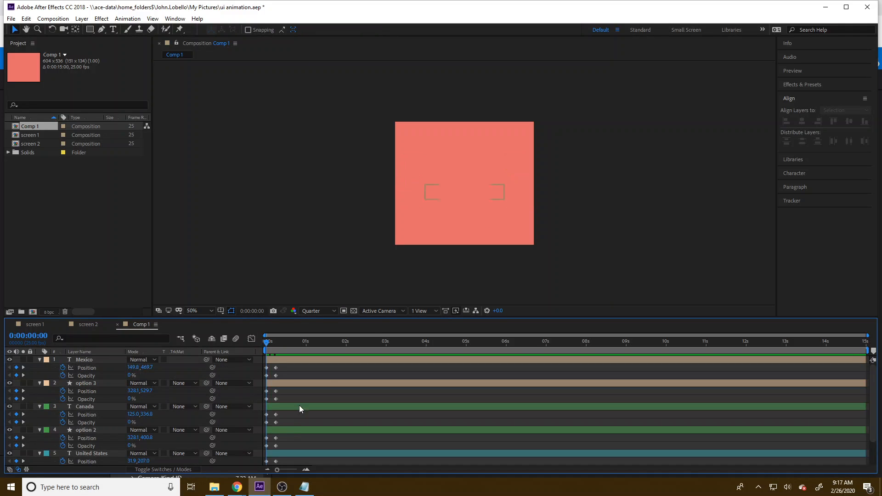
pyautogui.moveTo(377, 318); pyautogui.dragTo(374, 224)
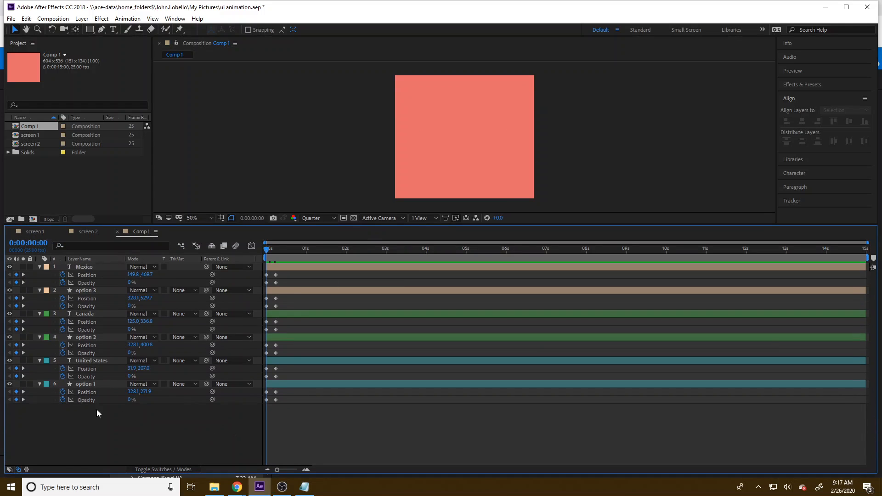
# Step: Reorder the layer stack so United States and option 1 come first and Mexico and option 3 come last
pyautogui.click(97, 289)
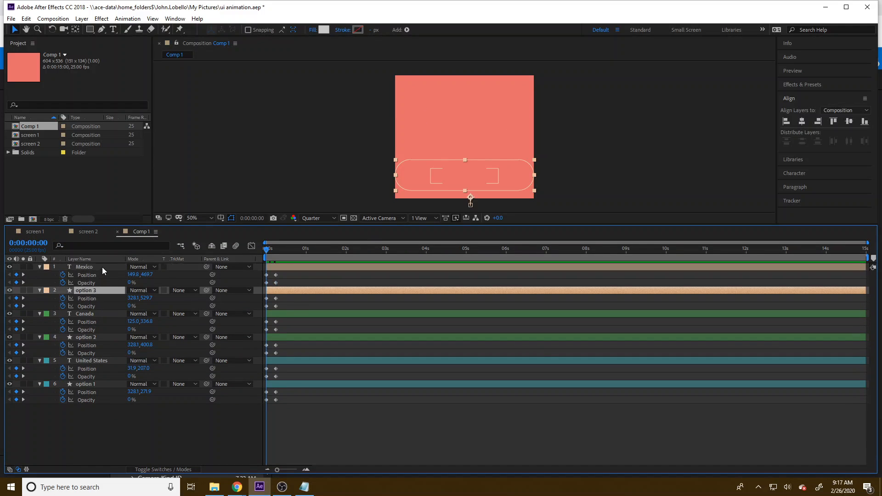
pyautogui.keyDown('shift'); pyautogui.click(102, 266); pyautogui.keyUp('shift')
pyautogui.moveTo(102, 266); pyautogui.dragTo(100, 399)
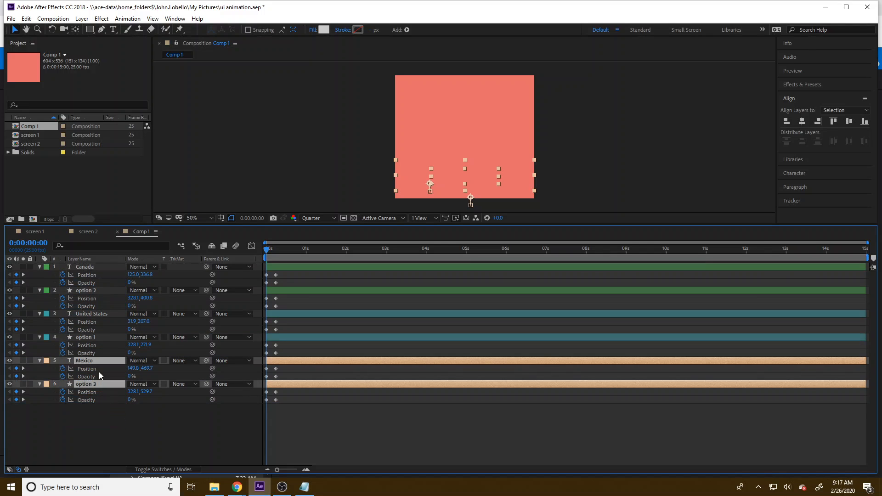
pyautogui.click(95, 315)
pyautogui.keyDown('shift'); pyautogui.click(101, 337); pyautogui.keyUp('shift')
pyautogui.moveTo(101, 338); pyautogui.dragTo(101, 263)
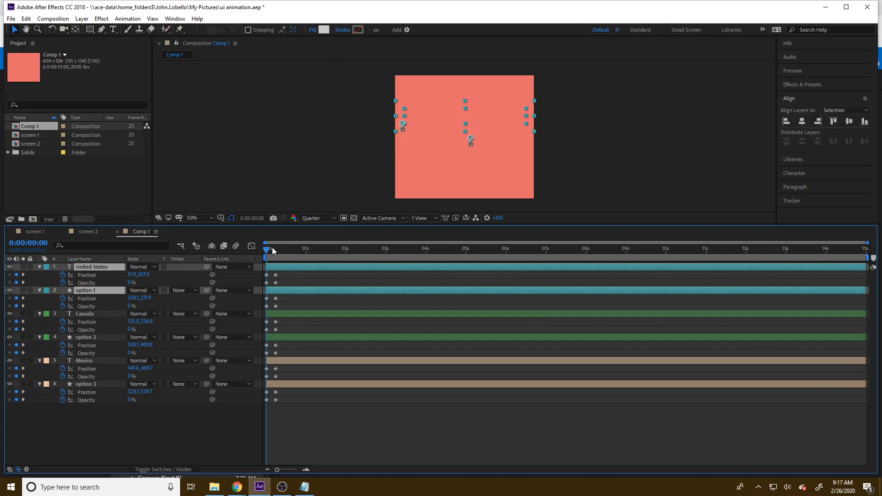
# Step: Stagger the entrances by starting the Canada and option 2 keyframes at 0:00:00:03 and the Mexico and option 3 keyframes at 0:00:00:06
pyautogui.moveTo(269, 252); pyautogui.dragTo(275, 256)
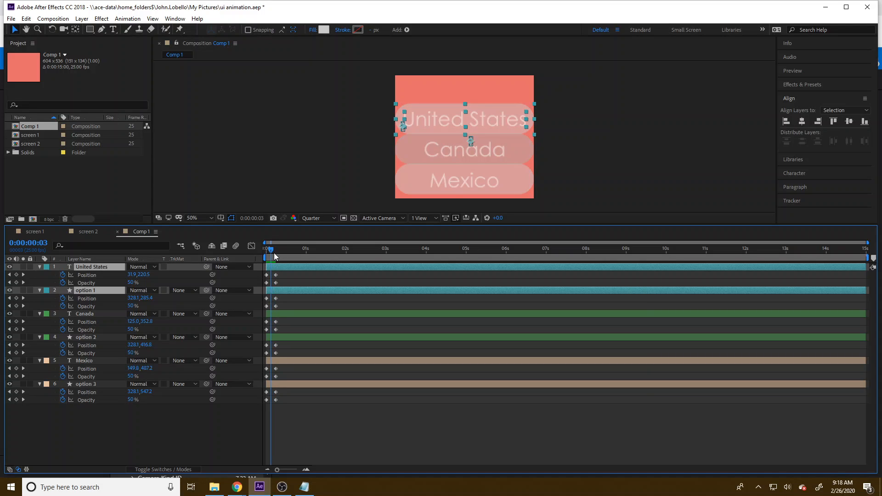
pyautogui.moveTo(285, 354); pyautogui.dragTo(271, 322)
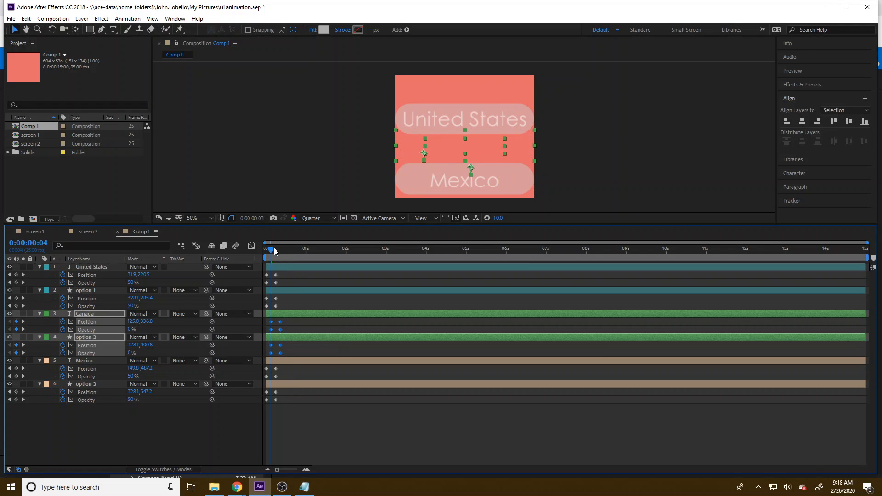
pyautogui.moveTo(275, 250); pyautogui.dragTo(276, 254)
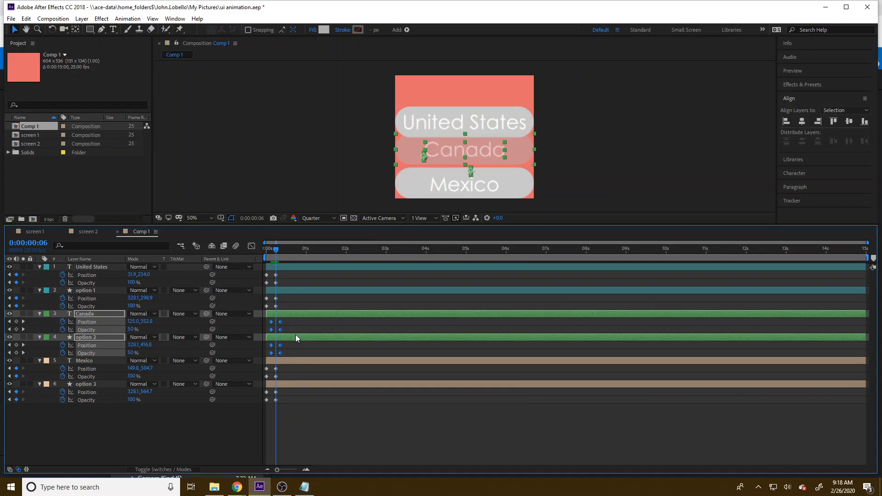
pyautogui.moveTo(296, 410); pyautogui.dragTo(277, 368)
pyautogui.moveTo(273, 253); pyautogui.dragTo(303, 258)
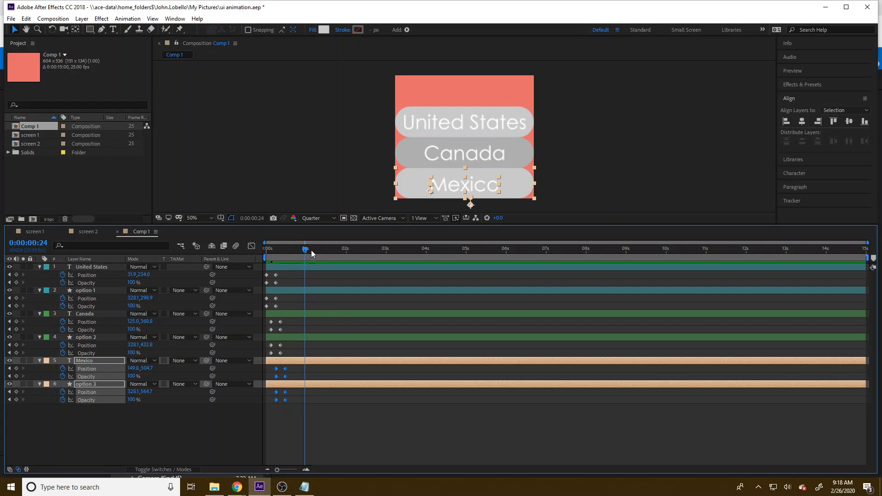
# Step: Add a Fill to the option 1 shape layer
pyautogui.click(144, 421)
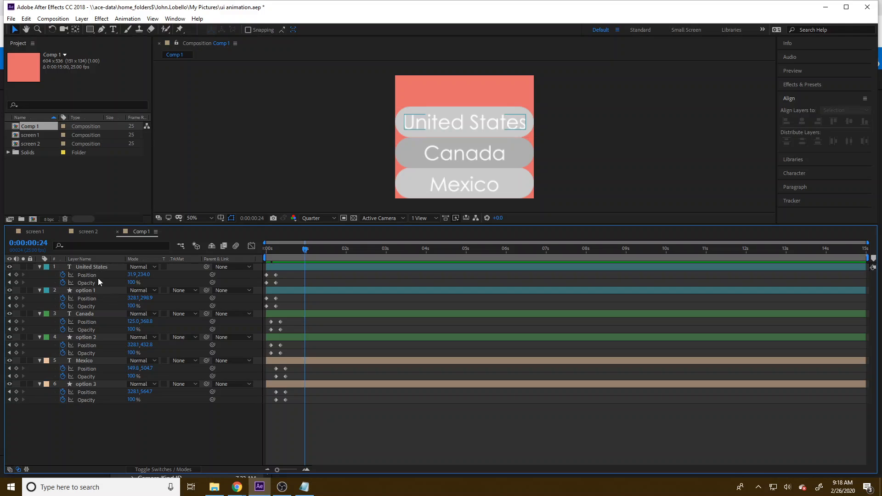
pyautogui.click(101, 290)
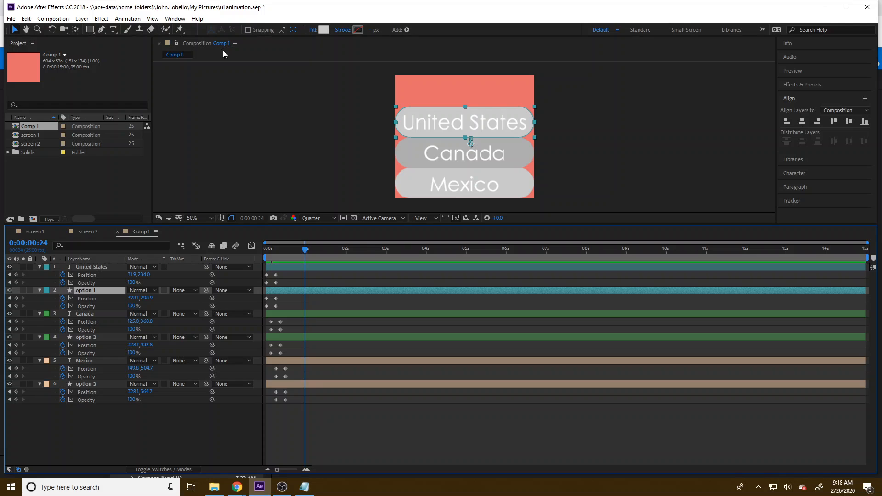
pyautogui.click(175, 19)
pyautogui.moveTo(181, 30)
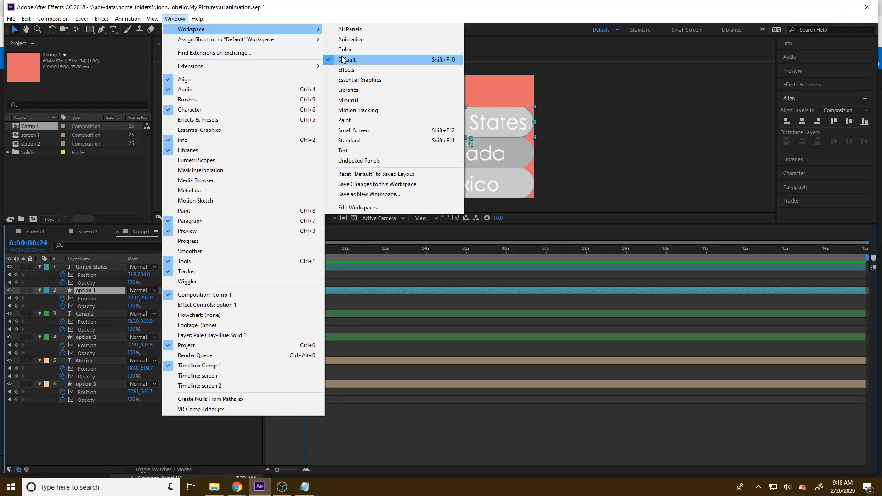
pyautogui.click(519, 32)
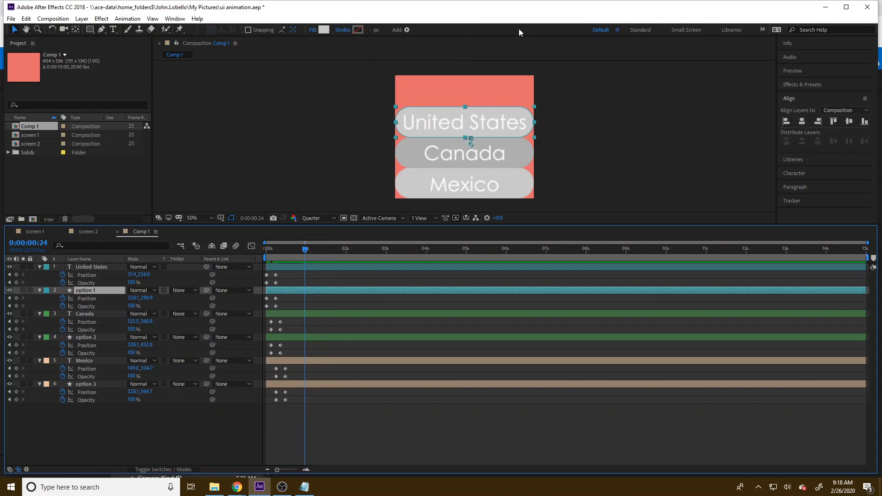
pyautogui.click(406, 29)
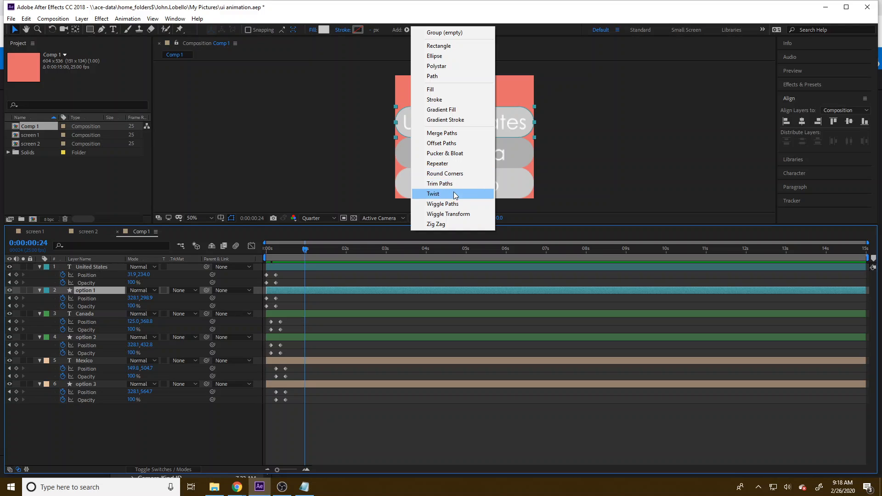
pyautogui.click(431, 89)
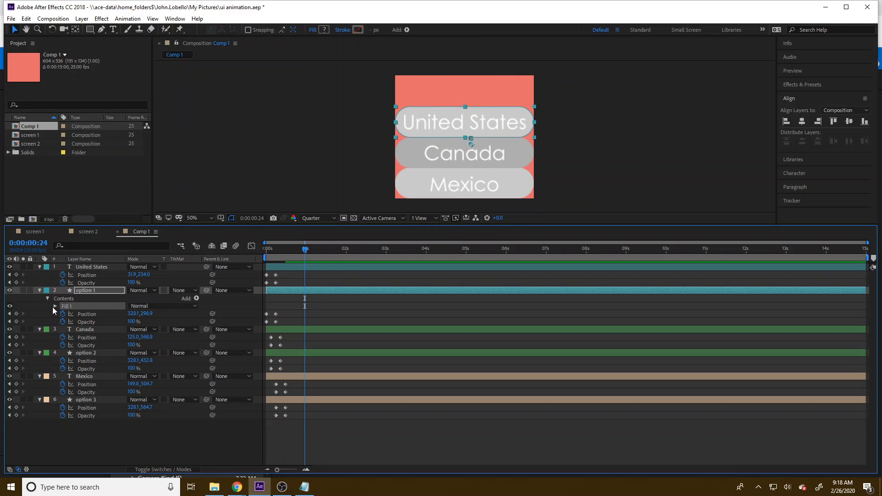
# Step: Set the Composite option of option 1's new fill to Above Previous in Same Group
pyautogui.click(56, 306)
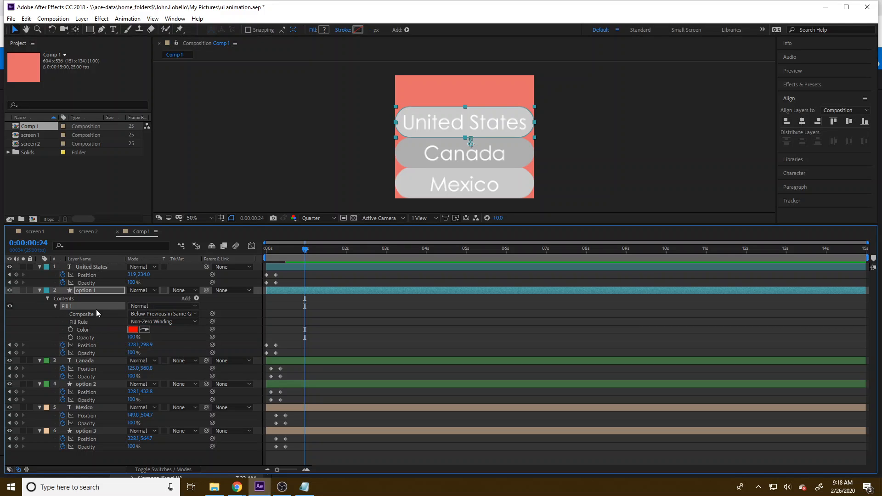
pyautogui.click(146, 305)
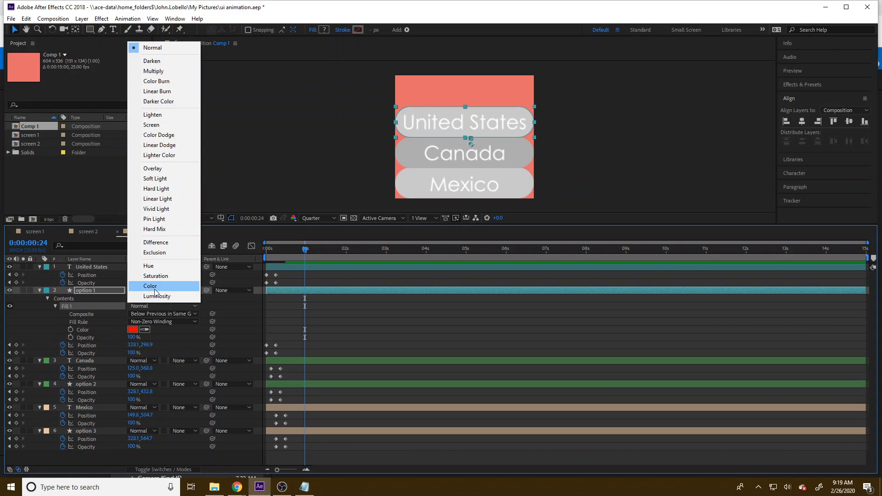
pyautogui.click(122, 315)
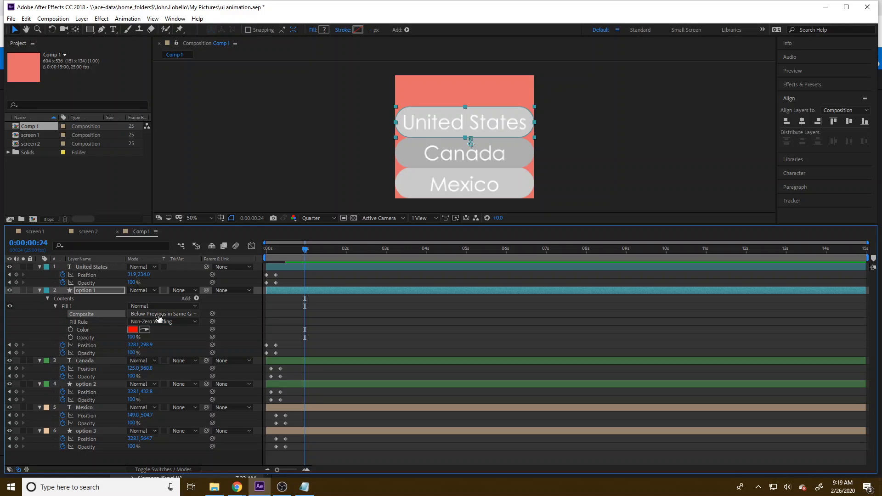
pyautogui.click(159, 315)
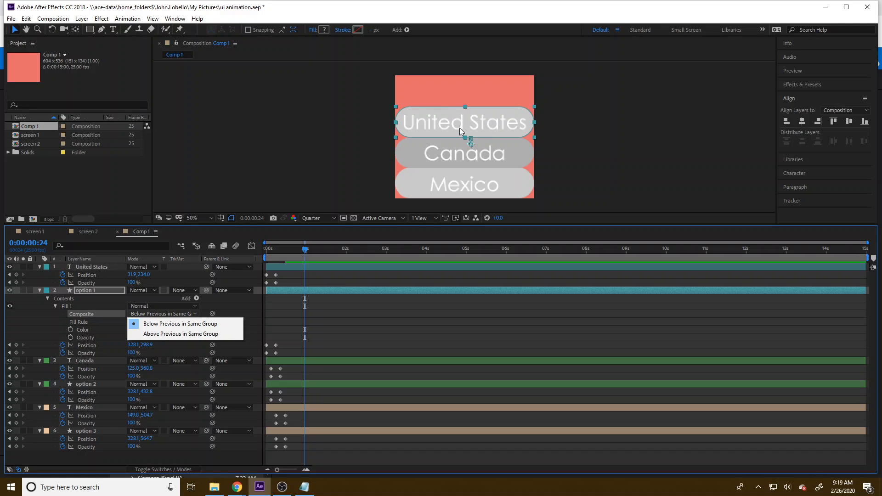
pyautogui.click(178, 335)
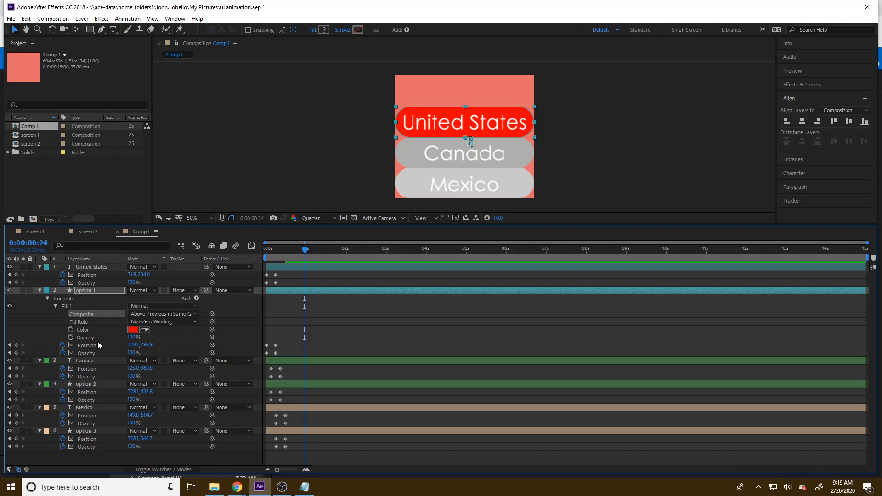
# Step: Animate the Opacity of option 1's fill, placing a 0% keyframe at 0:00:00:00
pyautogui.click(71, 338)
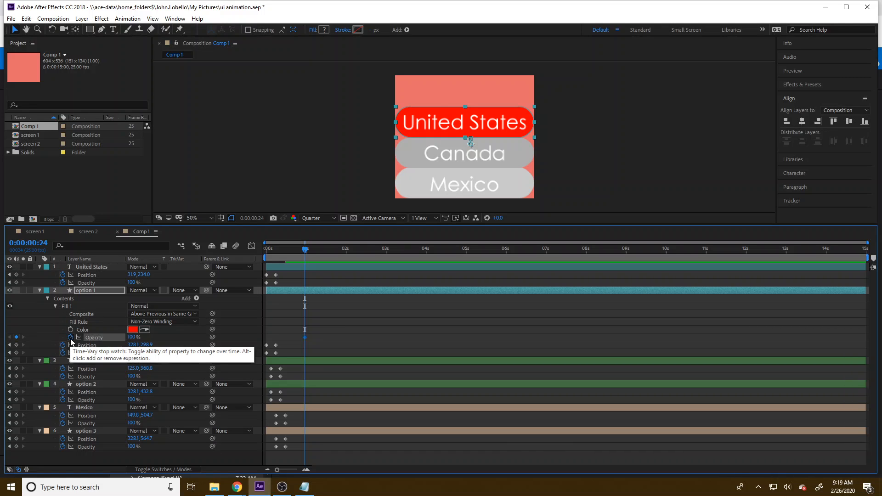
pyautogui.moveTo(131, 337); pyautogui.dragTo(36, 346)
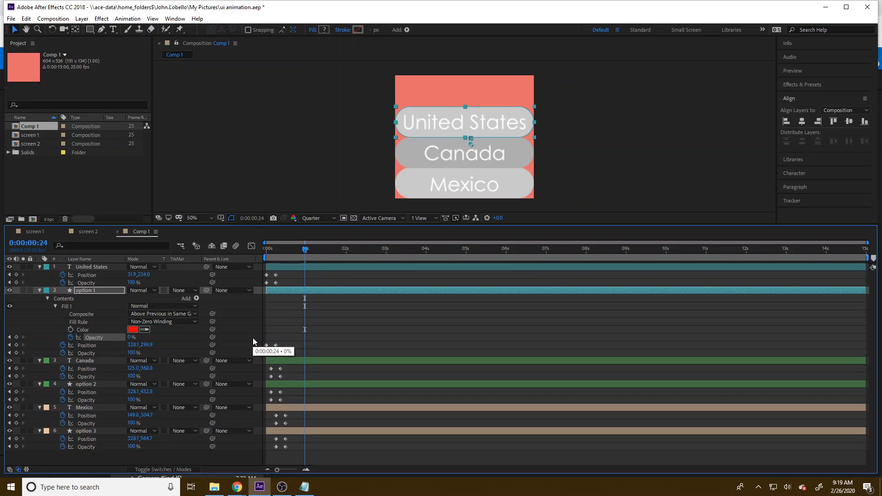
pyautogui.moveTo(265, 339); pyautogui.dragTo(266, 337)
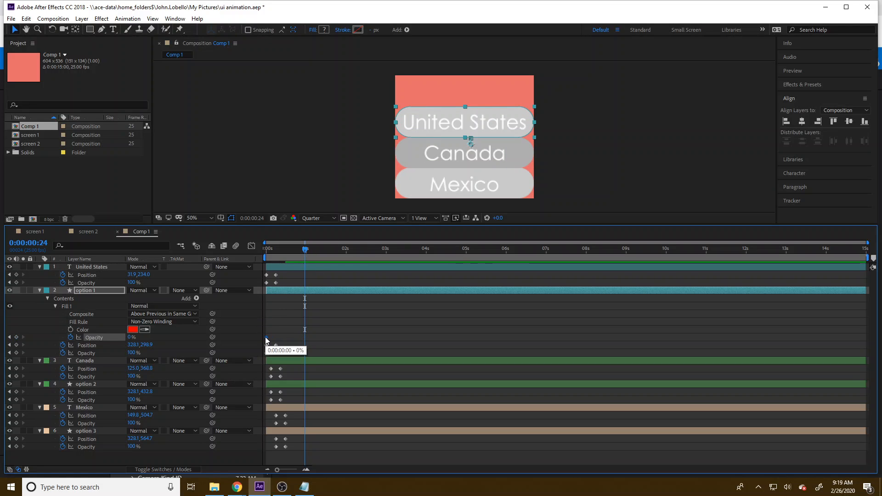
# Step: Hold option 1's fill Opacity at 0% with a keyframe at 0:00:00:24, and raise it to 100% at 0:00:01:00
pyautogui.click(16, 337)
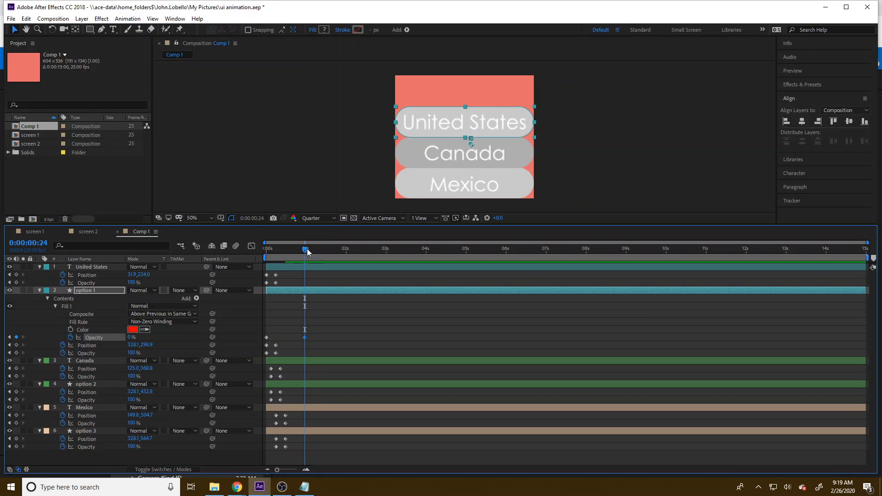
pyautogui.moveTo(307, 252); pyautogui.dragTo(308, 252)
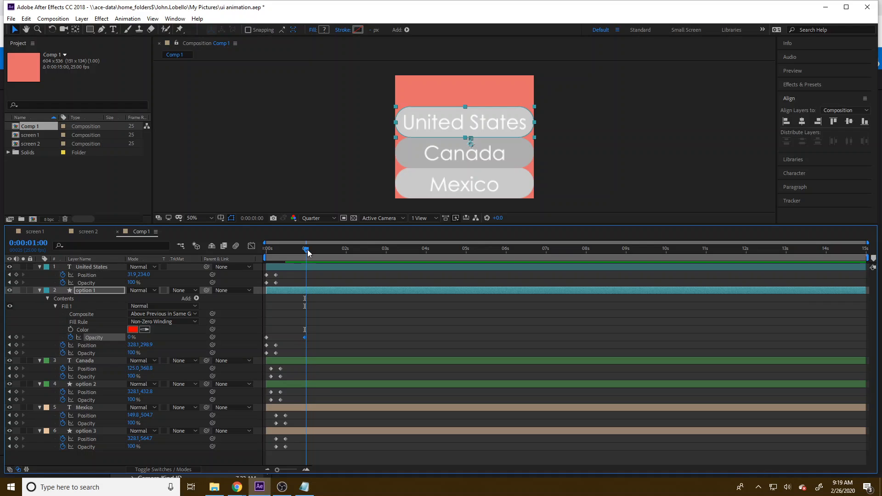
pyautogui.moveTo(129, 338); pyautogui.dragTo(131, 338)
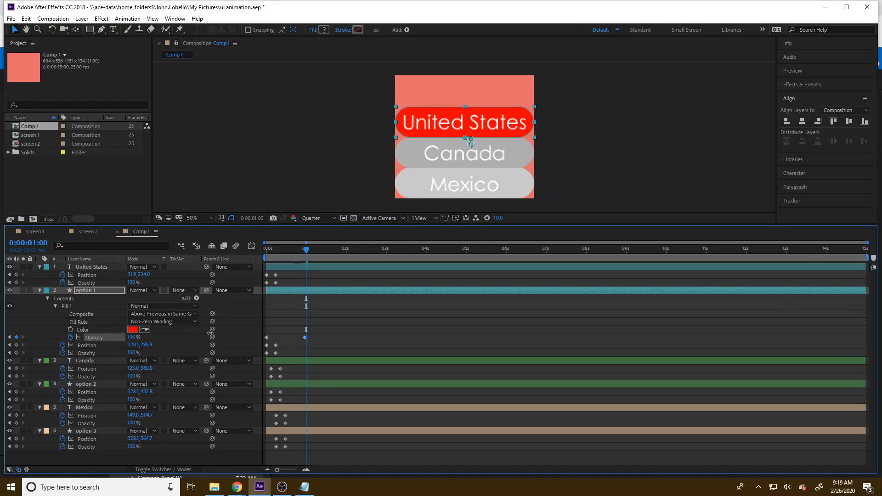
# Step: Change the colour of option 1's new fill to dark grey 696969
pyautogui.click(133, 330)
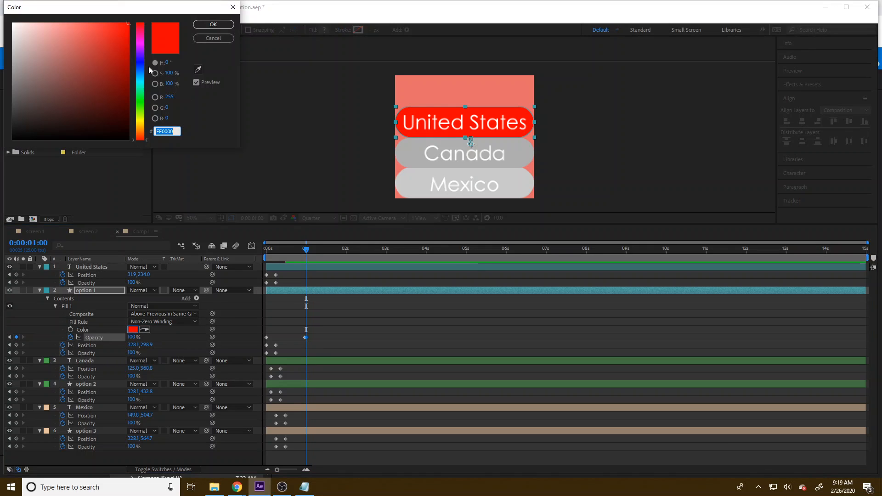
pyautogui.moveTo(43, 78); pyautogui.dragTo(2, 91)
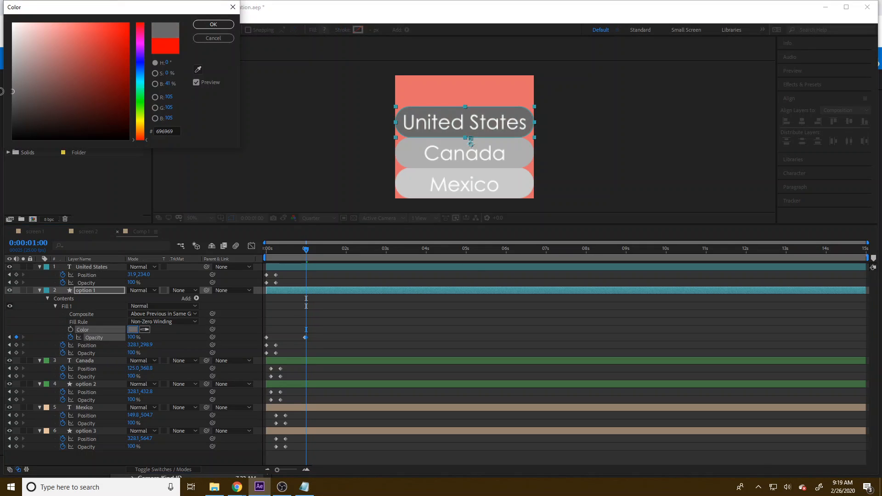
pyautogui.click(222, 24)
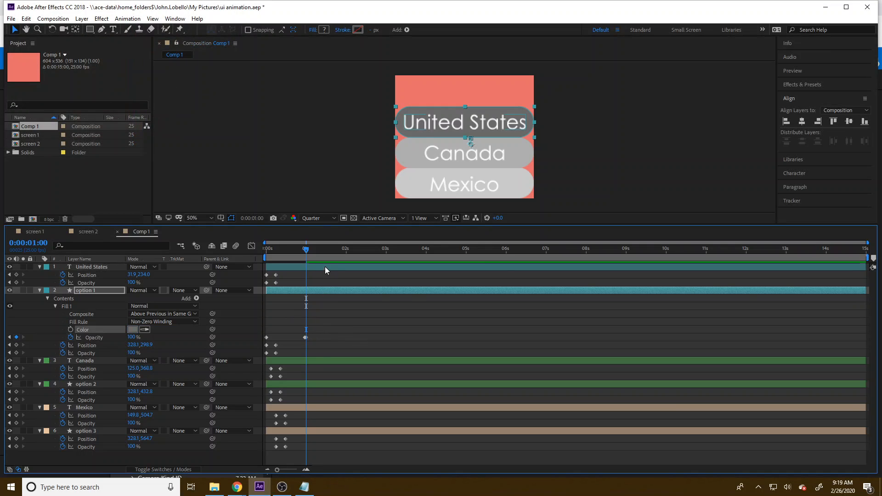
# Step: Hold option 1's fill Opacity at 100% with a keyframe at 0:00:01:02, and drop it to 0% at 0:00:01:03
pyautogui.moveTo(305, 248); pyautogui.dragTo(308, 248)
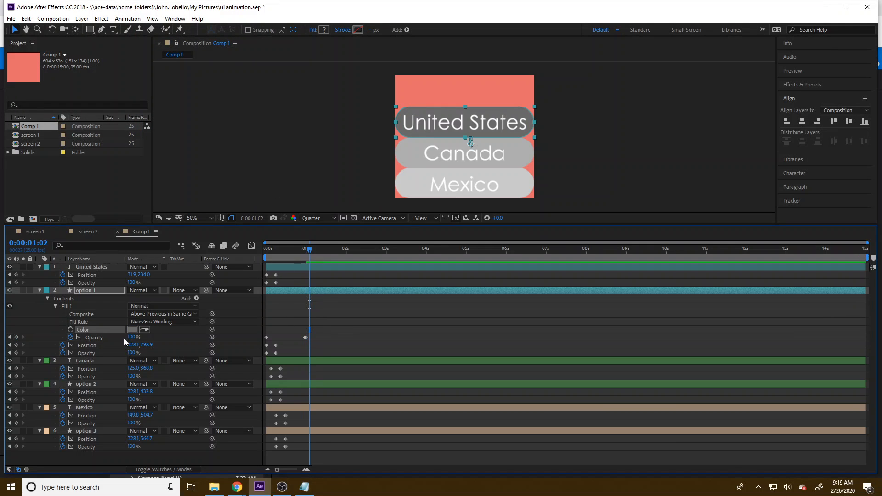
pyautogui.click(16, 337)
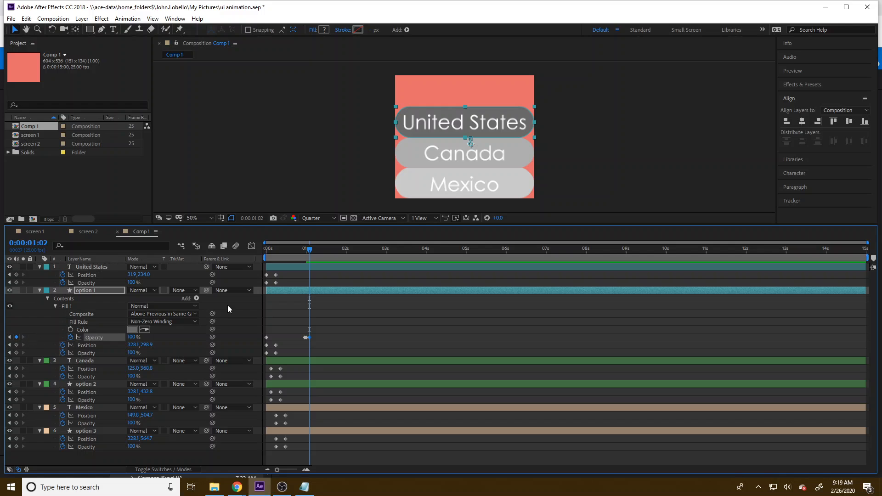
pyautogui.press('pagedown')
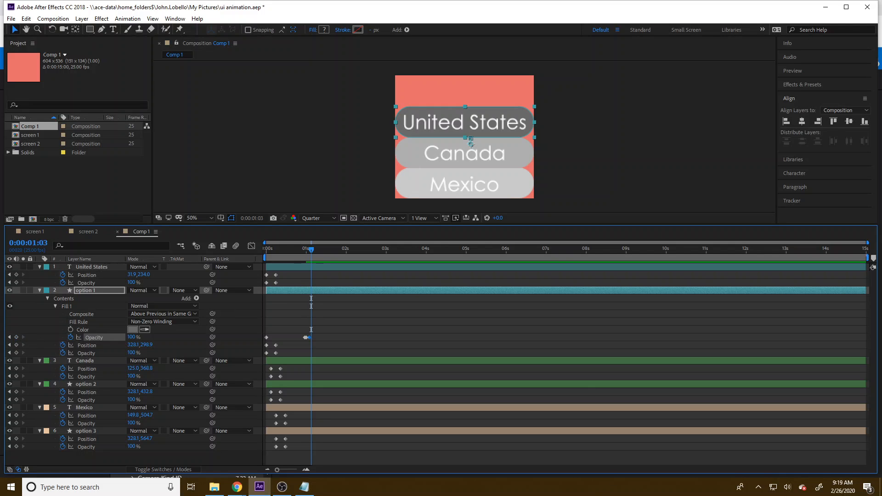
pyautogui.click(282, 486)
pyautogui.click(282, 487)
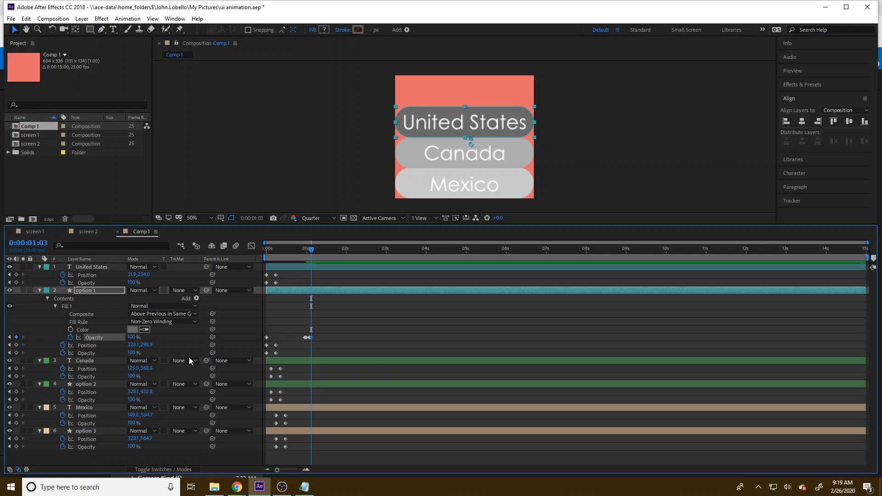
pyautogui.moveTo(133, 338); pyautogui.dragTo(26, 337)
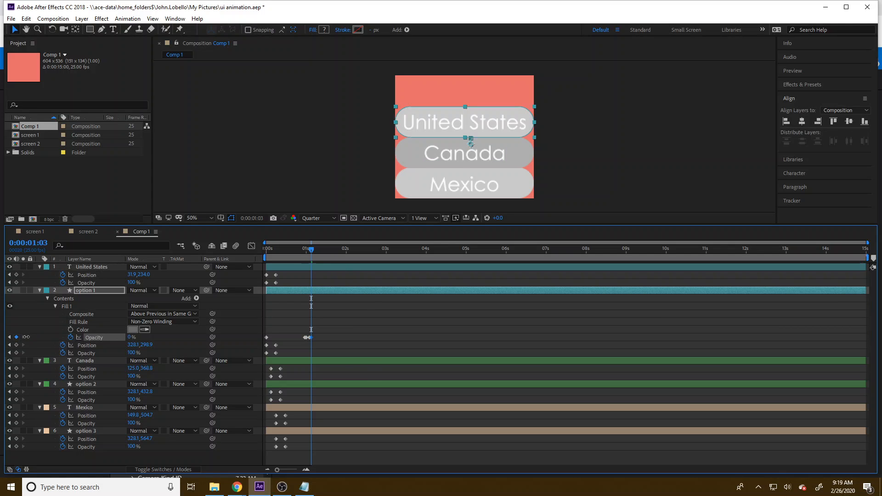
# Step: Shift option 1's last two fill Opacity keyframes slightly later to lengthen the highlight, leaving the current time at 0:00:01:13
pyautogui.moveTo(313, 248); pyautogui.dragTo(333, 262)
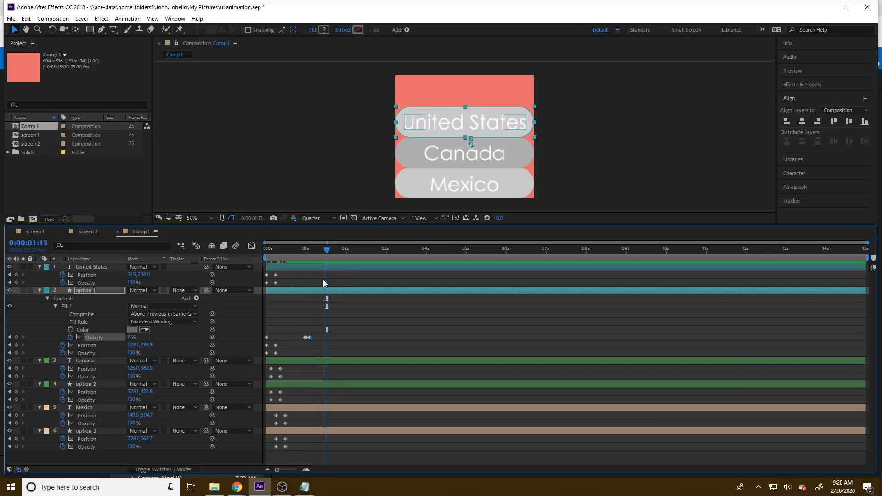
pyautogui.click(324, 250)
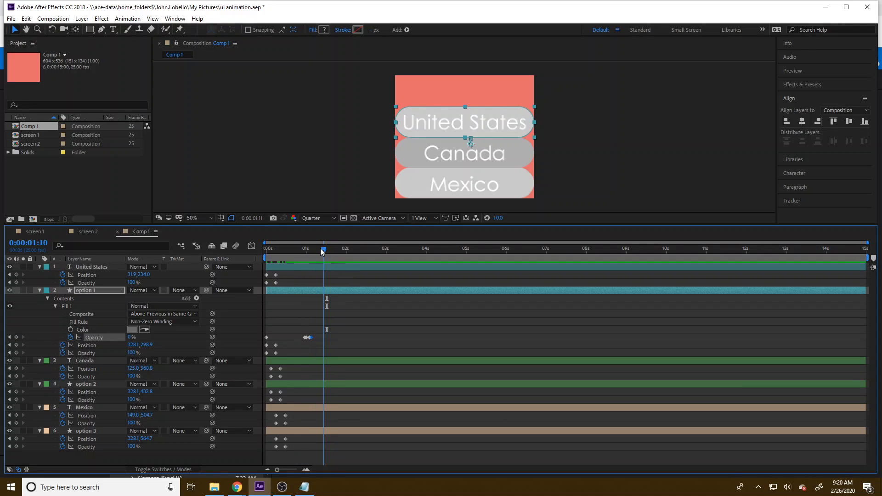
pyautogui.click(320, 249)
pyautogui.moveTo(314, 342); pyautogui.dragTo(312, 338)
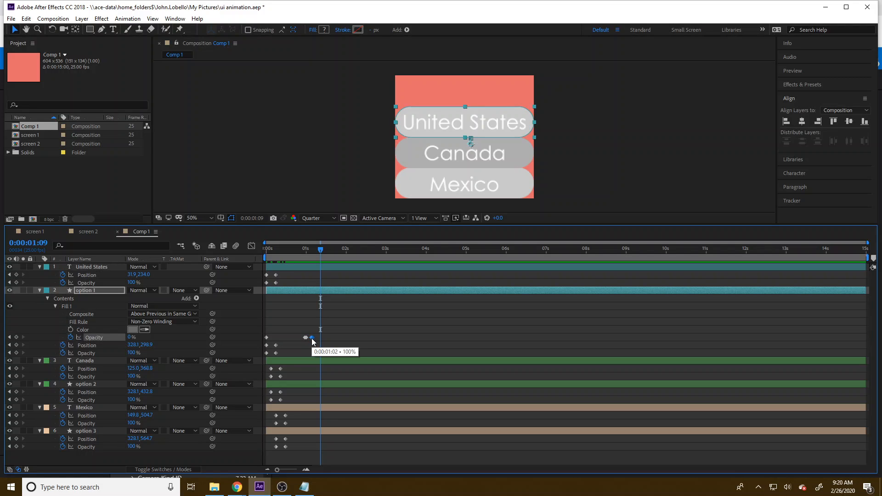
pyautogui.moveTo(296, 250); pyautogui.dragTo(311, 266)
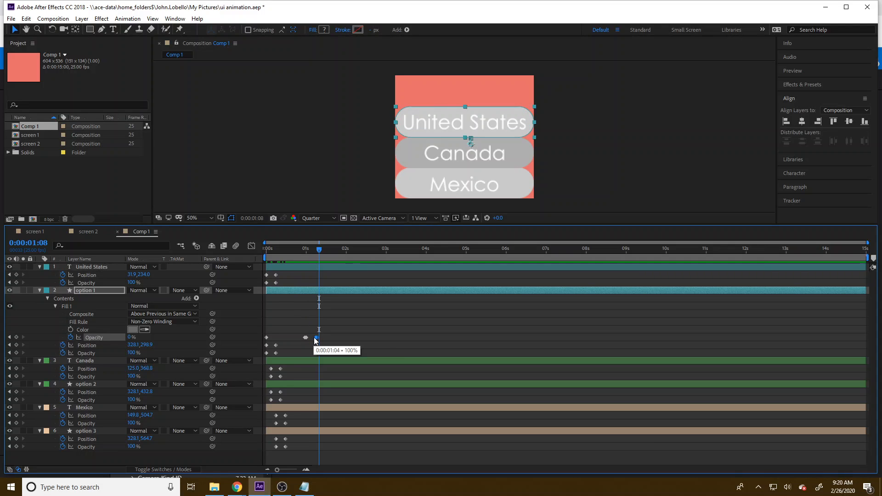
pyautogui.moveTo(292, 252); pyautogui.dragTo(333, 256)
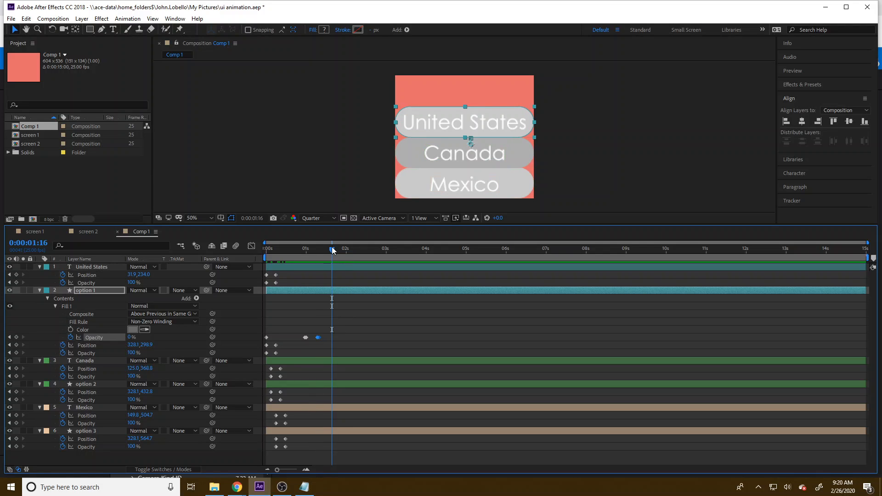
pyautogui.moveTo(333, 250); pyautogui.dragTo(326, 250)
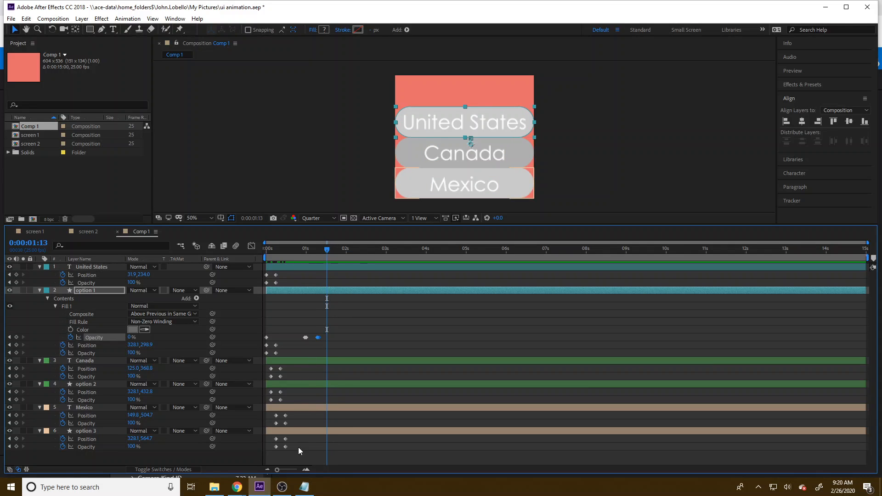
pyautogui.moveTo(297, 456); pyautogui.dragTo(274, 418)
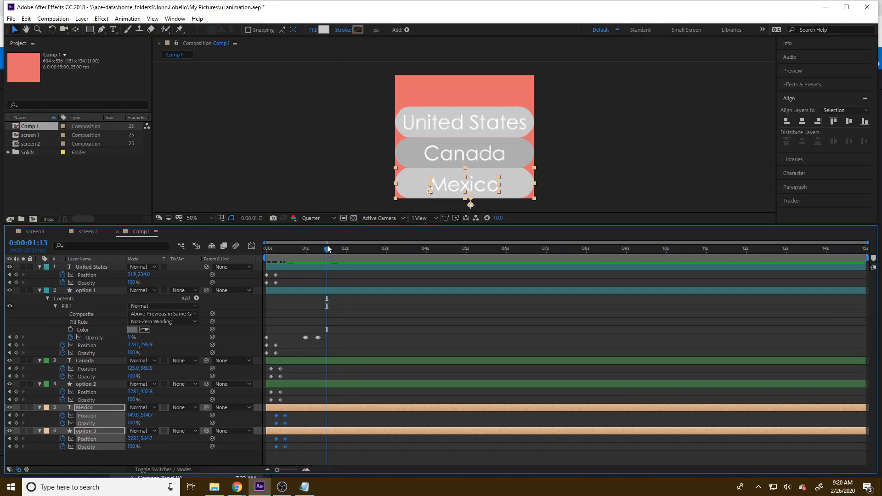
pyautogui.hotkey('ctrl', 'd')
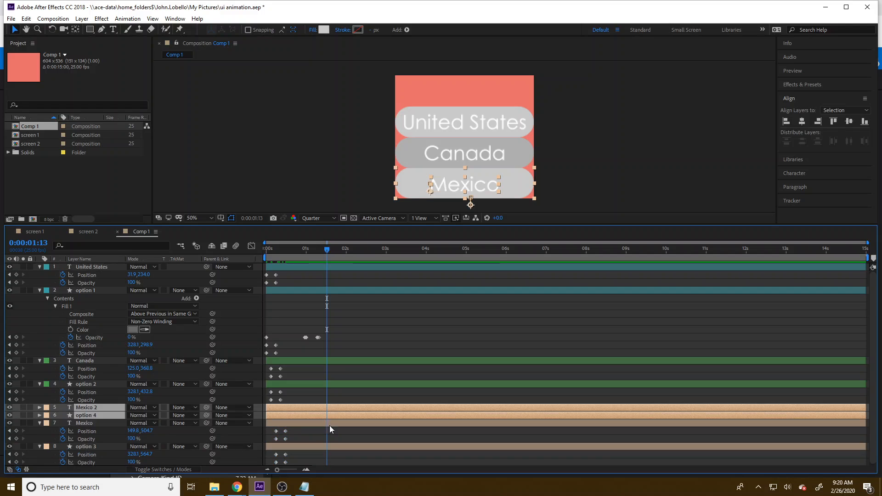
pyautogui.hotkey('ctrl', 'z')
pyautogui.moveTo(290, 455); pyautogui.dragTo(273, 416)
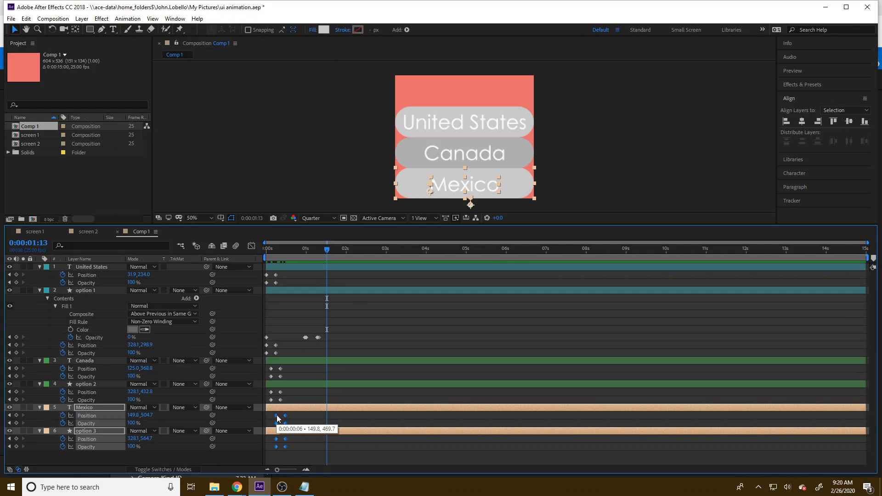
pyautogui.hotkey('ctrl', 'd')
pyautogui.hotkey('ctrl', 'z')
pyautogui.moveTo(293, 452); pyautogui.dragTo(275, 417)
pyautogui.rightClick(276, 415)
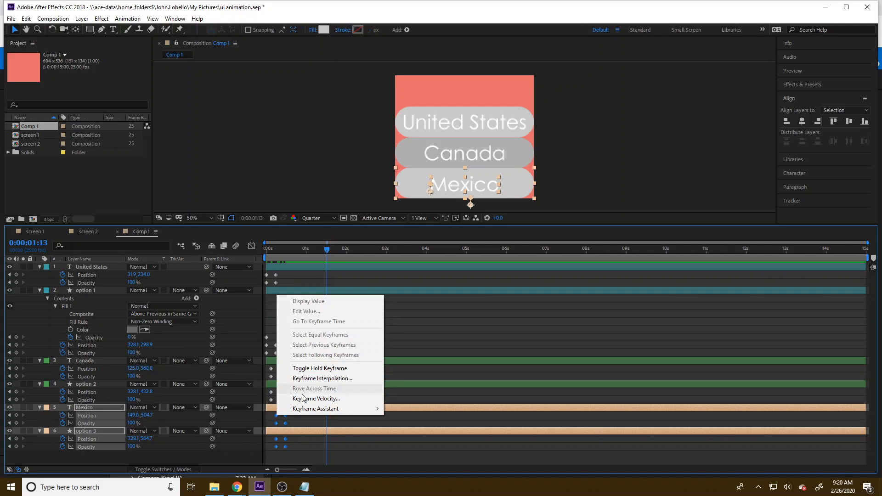
pyautogui.click(295, 456)
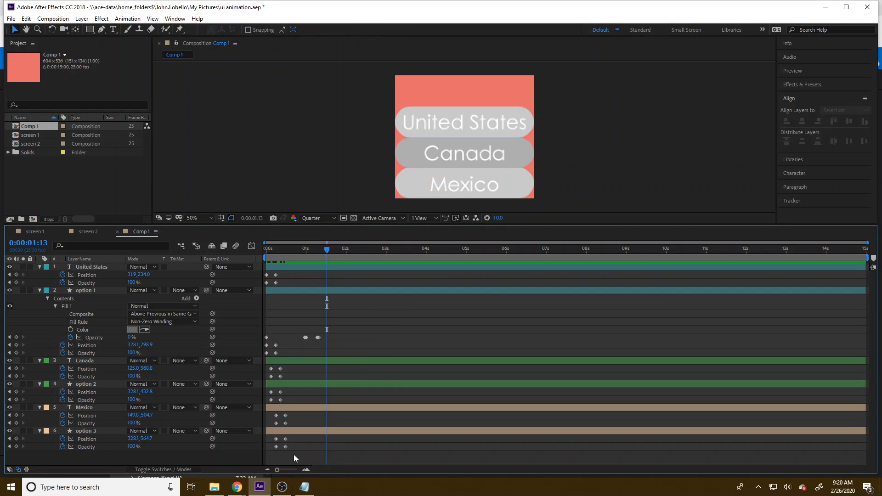
# Step: Duplicate option 3's Position and Opacity keyframes at 0:00:01:13
pyautogui.moveTo(299, 451); pyautogui.dragTo(272, 440)
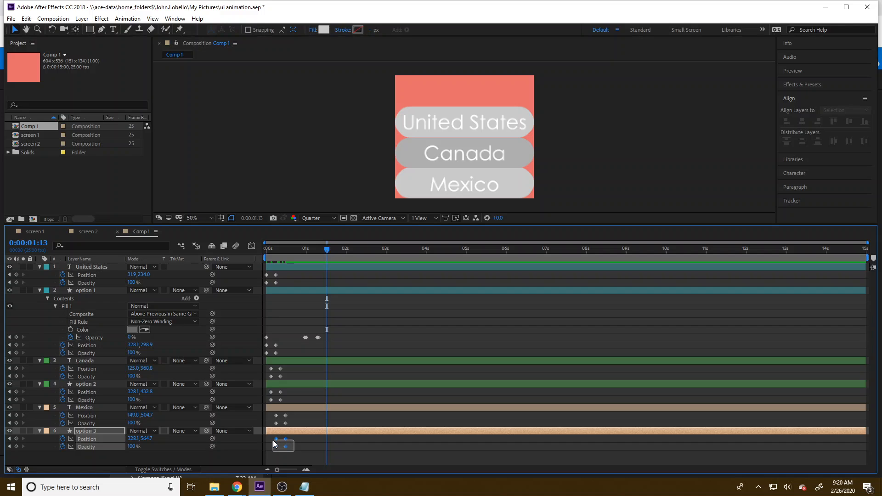
pyautogui.hotkey('ctrl', 'v')
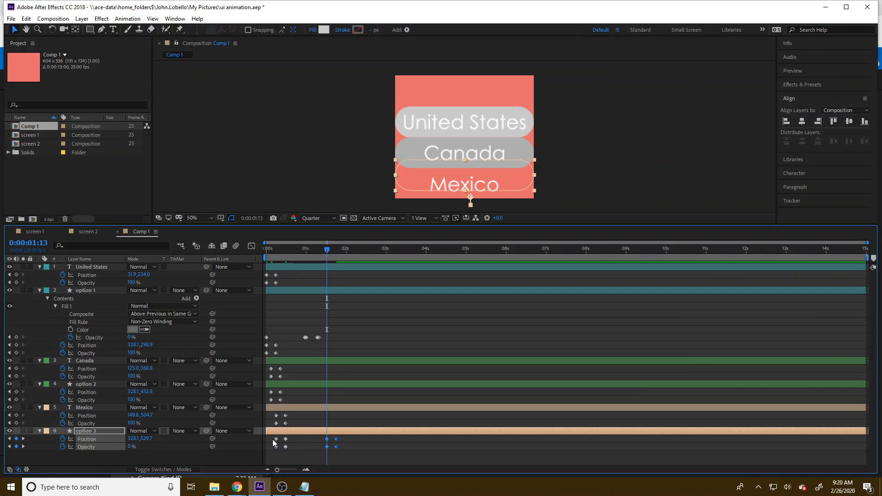
pyautogui.click(327, 450)
pyautogui.moveTo(326, 440)
pyautogui.mouseDown()
pyautogui.moveTo(341, 442)
pyautogui.moveTo(330, 442)
pyautogui.moveTo(330, 454)
pyautogui.moveTo(323, 439)
pyautogui.moveTo(348, 443)
pyautogui.mouseUp()
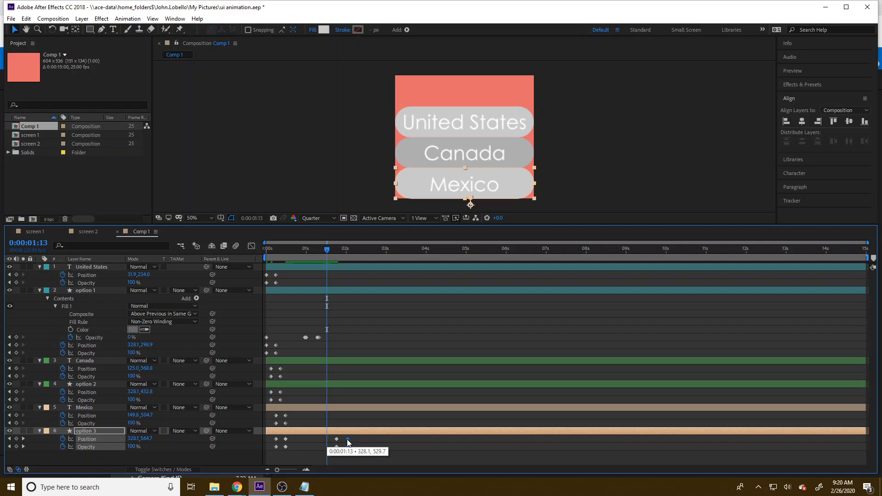
pyautogui.press('Delete')
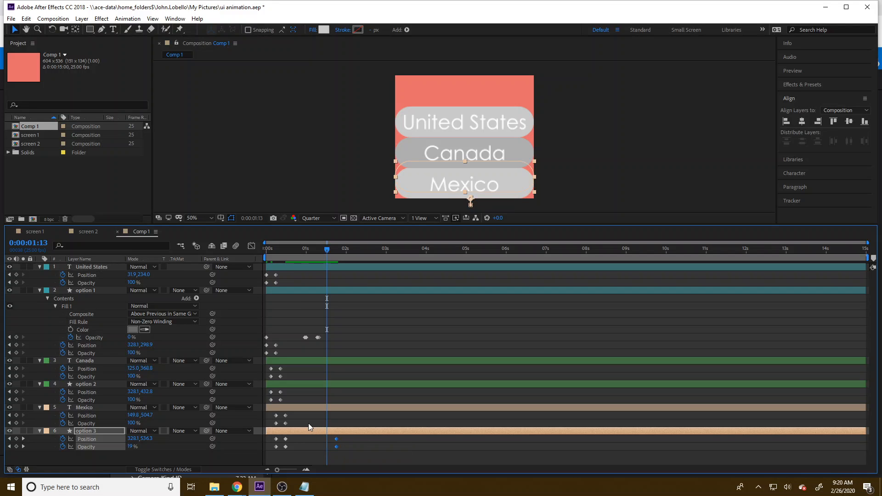
pyautogui.moveTo(297, 425); pyautogui.dragTo(270, 414)
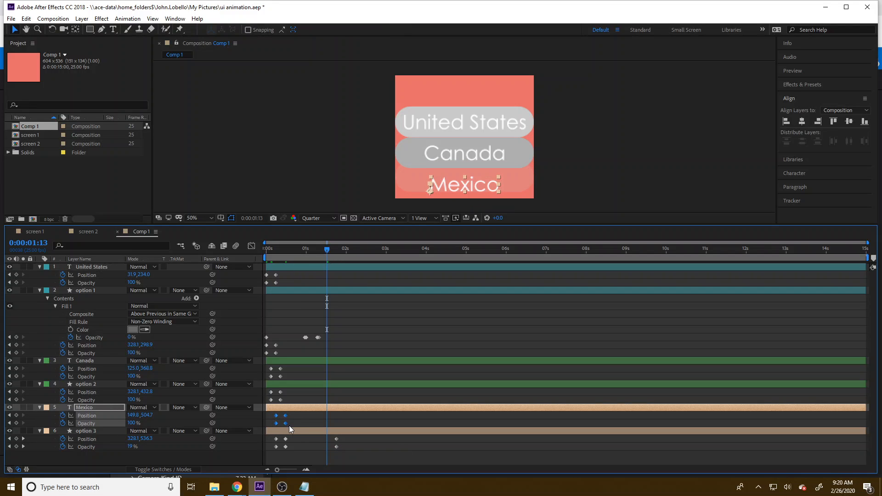
pyautogui.hotkey('ctrl', 'v')
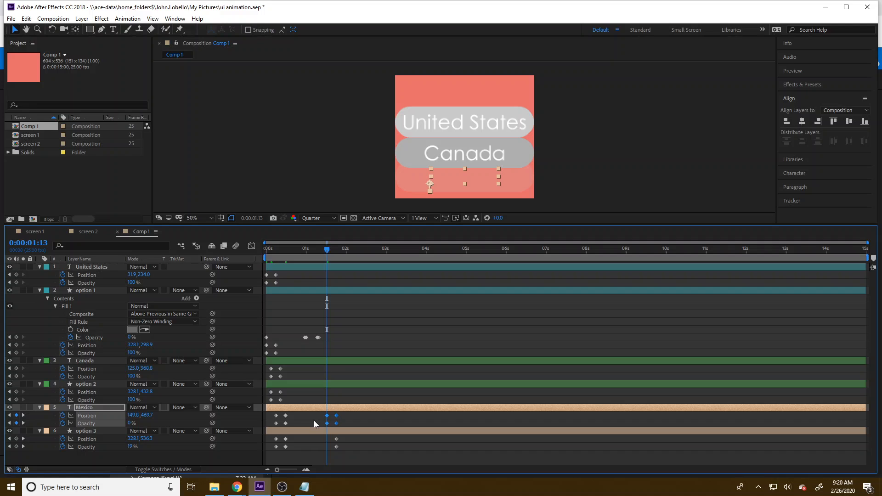
pyautogui.hotkey('ctrl', 'z')
# Step: Duplicate the Mexico layer's Position and Opacity keyframes at 0:00:01:13
pyautogui.hotkey('ctrl', 'z')
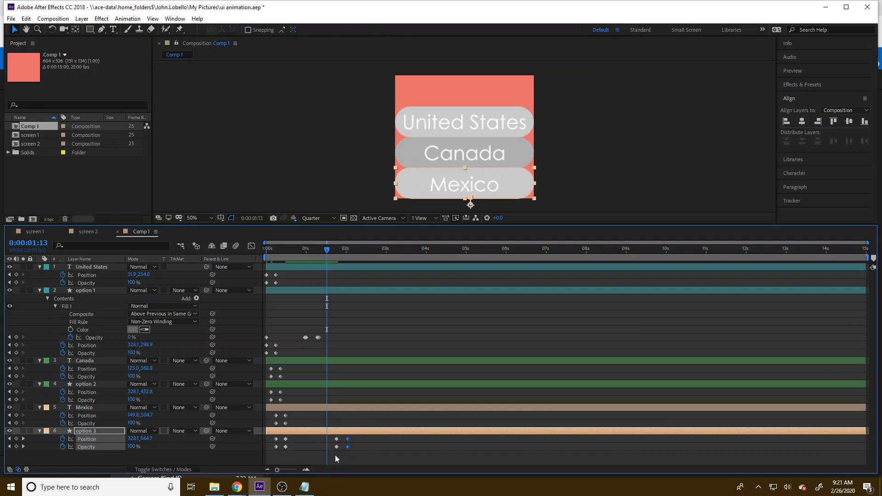
pyautogui.moveTo(311, 423)
pyautogui.mouseDown()
pyautogui.moveTo(272, 414)
pyautogui.moveTo(295, 425)
pyautogui.mouseUp()
pyautogui.hotkey('ctrl', 'z')
pyautogui.hotkey('ctrl', 'v')
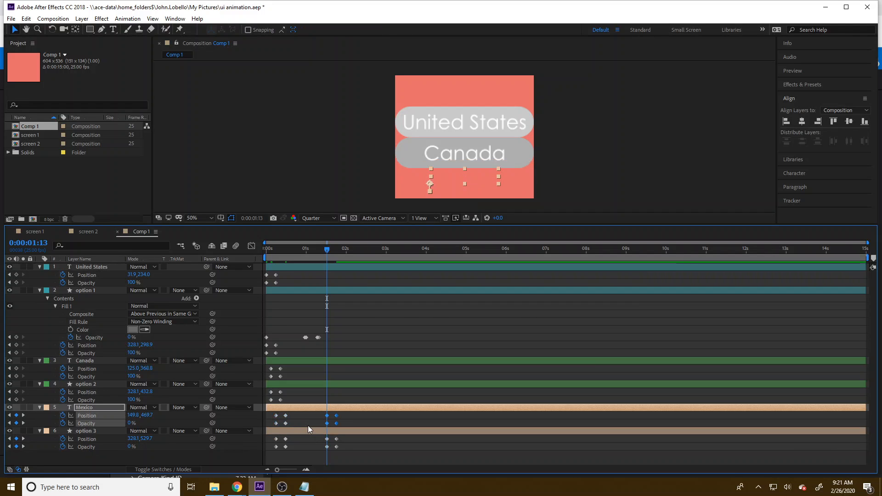
# Step: Swap the order of the duplicated Position and Opacity keyframes on Mexico and option 3 so both layers animate out
pyautogui.click(346, 422)
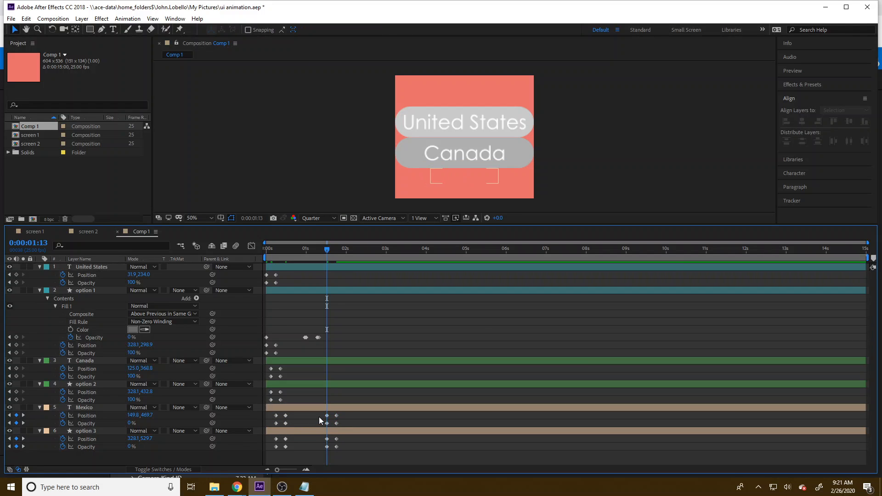
pyautogui.moveTo(319, 414); pyautogui.dragTo(337, 423)
pyautogui.moveTo(327, 245)
pyautogui.mouseDown()
pyautogui.moveTo(344, 247)
pyautogui.moveTo(324, 253)
pyautogui.moveTo(334, 257)
pyautogui.mouseUp()
pyautogui.click(336, 439)
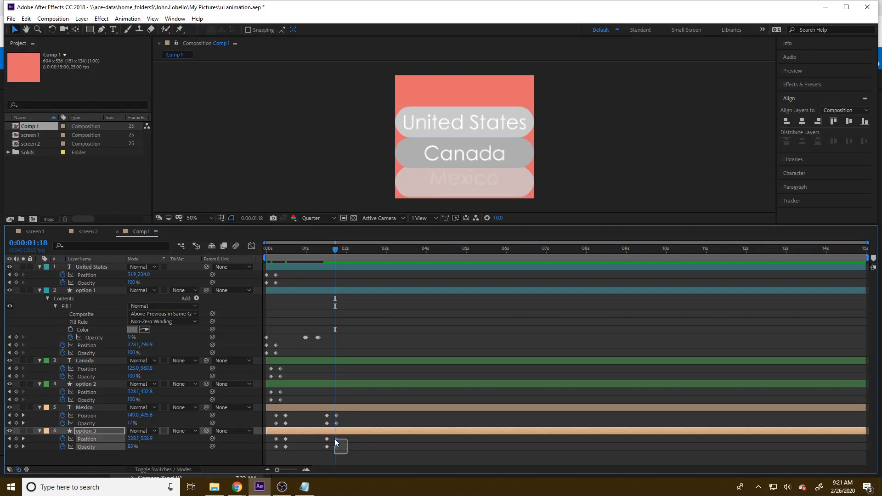
pyautogui.moveTo(334, 439)
pyautogui.mouseDown()
pyautogui.moveTo(322, 444)
pyautogui.moveTo(336, 439)
pyautogui.mouseUp()
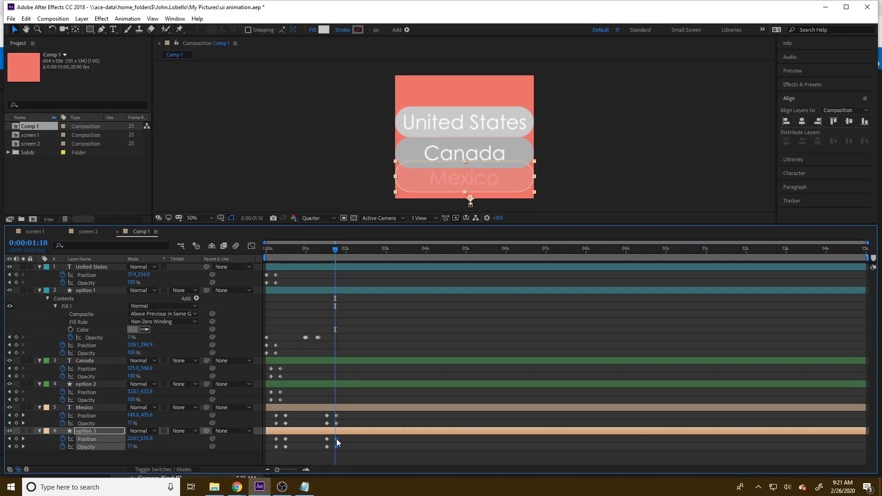
# Step: Duplicate option 2's Position and Opacity keyframes at 0:00:01:16 and swap the new pairs so the shape animates out
pyautogui.moveTo(316, 251); pyautogui.dragTo(332, 262)
pyautogui.moveTo(286, 400); pyautogui.dragTo(264, 395)
pyautogui.hotkey('ctrl', 'c')
pyautogui.hotkey('ctrl', 'v')
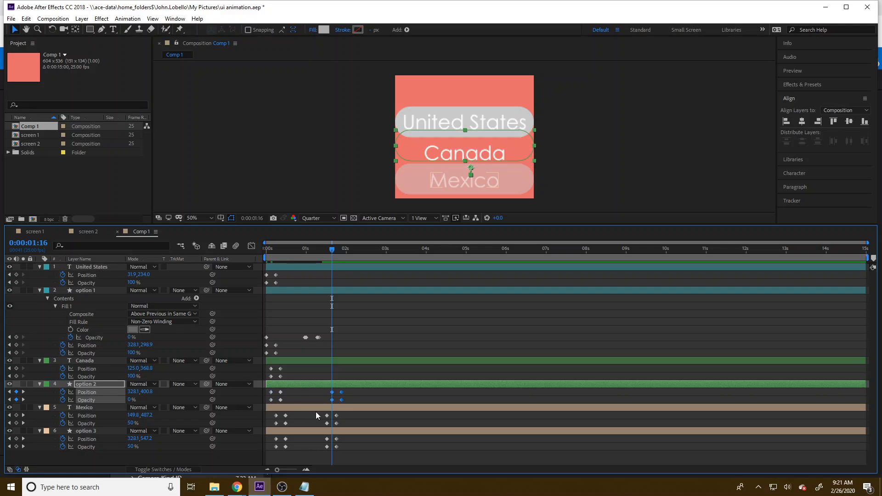
pyautogui.click(347, 402)
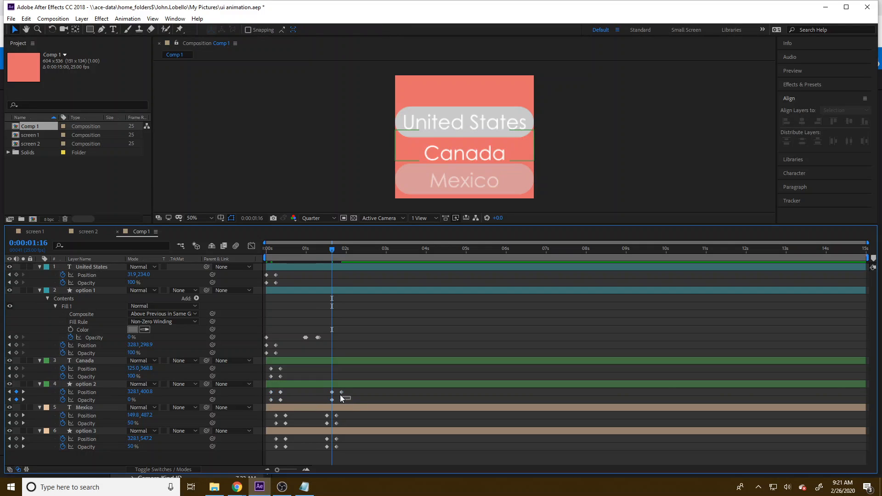
pyautogui.moveTo(345, 399)
pyautogui.mouseDown()
pyautogui.moveTo(324, 391)
pyautogui.moveTo(344, 402)
pyautogui.moveTo(325, 400)
pyautogui.moveTo(330, 389)
pyautogui.moveTo(321, 390)
pyautogui.moveTo(338, 401)
pyautogui.mouseUp()
pyautogui.click(321, 394)
pyautogui.moveTo(345, 402); pyautogui.dragTo(340, 392)
# Step: Duplicate the Canada layer's Position and Opacity keyframes at 0:00:01:16 and swap the new pairs so the text animates out
pyautogui.moveTo(301, 371); pyautogui.dragTo(268, 378)
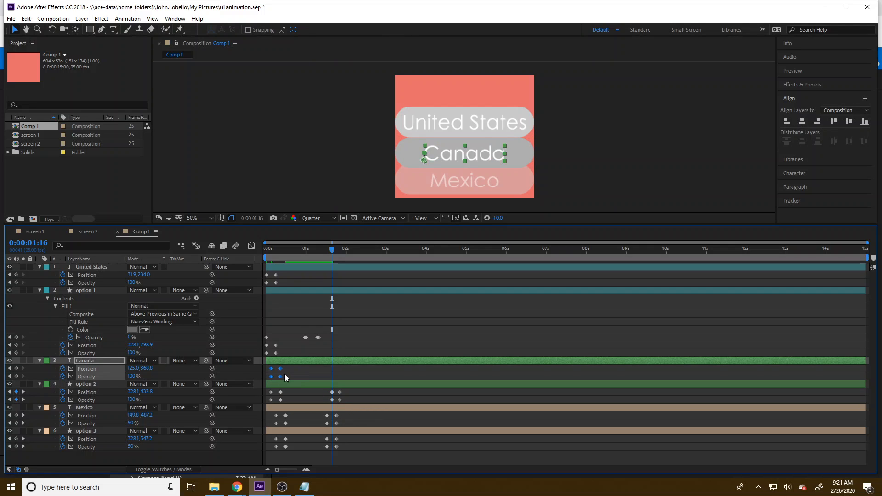
pyautogui.hotkey('ctrl', 'c')
pyautogui.hotkey('ctrl', 'v')
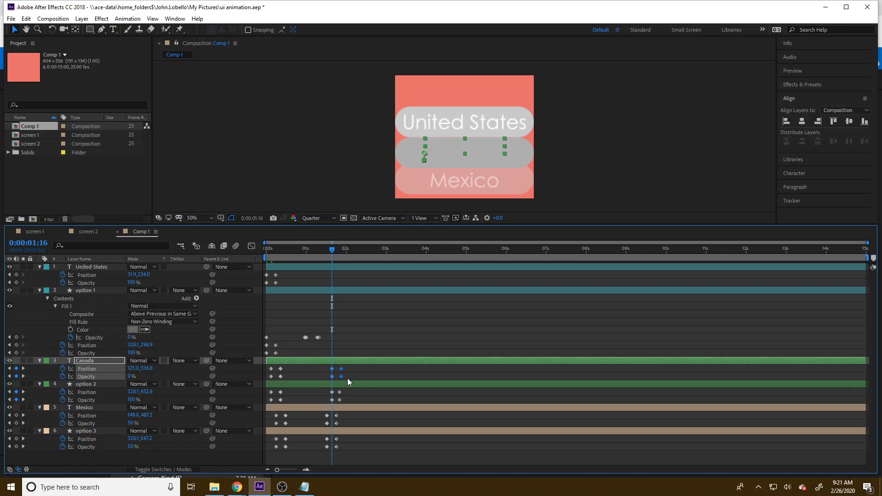
pyautogui.moveTo(347, 379); pyautogui.dragTo(329, 376)
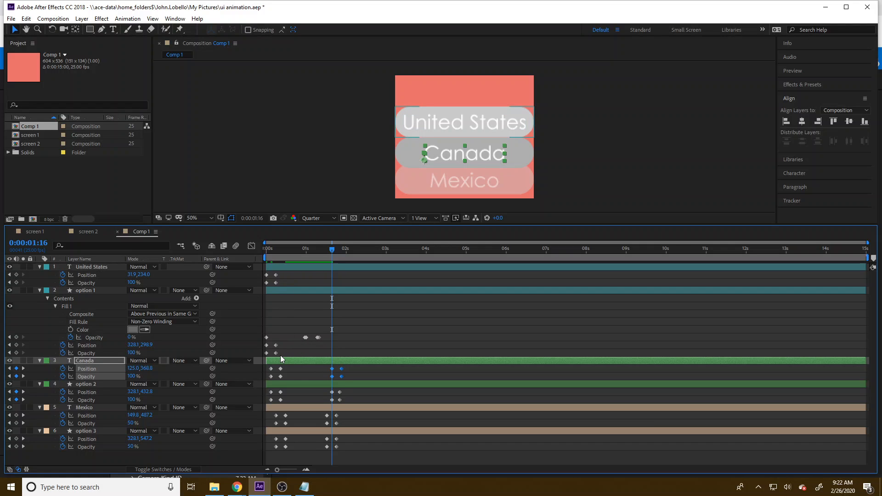
# Step: Duplicate option 1's layer Position and Opacity keyframes, then reverse the new pairs and place them slightly after 0:00:01:16
pyautogui.moveTo(280, 354); pyautogui.dragTo(262, 345)
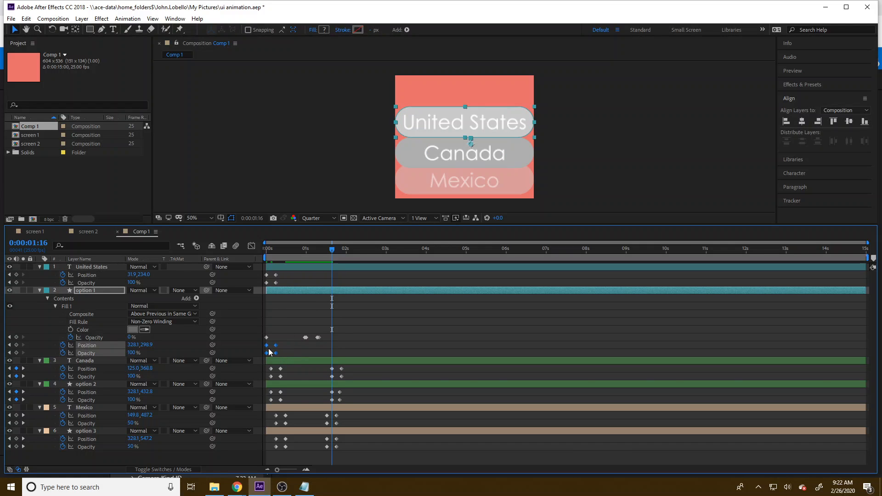
pyautogui.hotkey('ctrl', 'c')
pyautogui.hotkey('ctrl', 'v')
pyautogui.click(346, 355)
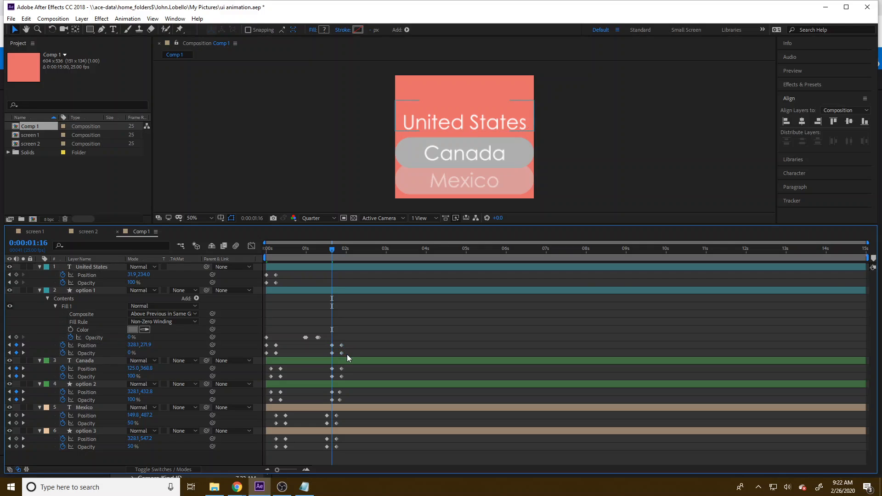
pyautogui.moveTo(346, 354)
pyautogui.mouseDown()
pyautogui.moveTo(318, 345)
pyautogui.moveTo(336, 355)
pyautogui.mouseUp()
pyautogui.moveTo(332, 353)
pyautogui.mouseDown()
pyautogui.moveTo(348, 357)
pyautogui.moveTo(346, 347)
pyautogui.mouseUp()
pyautogui.click(354, 352)
# Step: Duplicate the United States layer's Position and Opacity keyframes, reversing the new pairs and placing them slightly after 0:00:01:16
pyautogui.moveTo(285, 283); pyautogui.dragTo(255, 275)
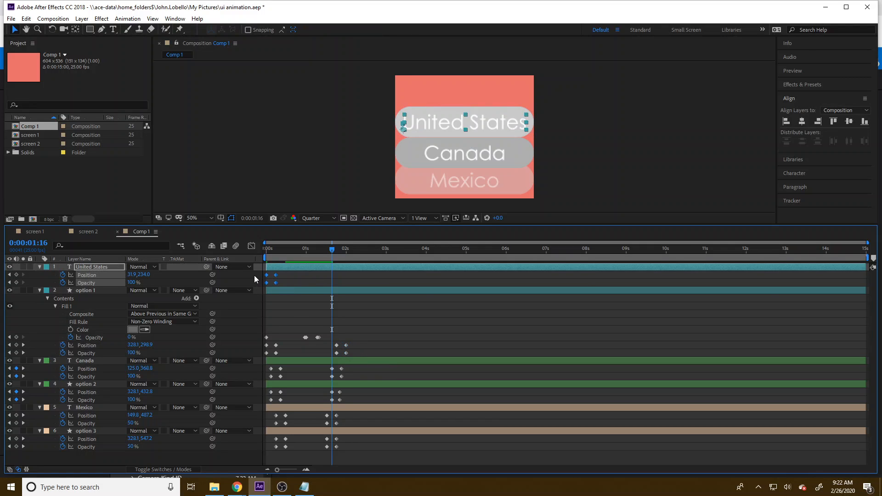
pyautogui.hotkey('ctrl', 'c')
pyautogui.hotkey('ctrl', 'v')
pyautogui.click(323, 281)
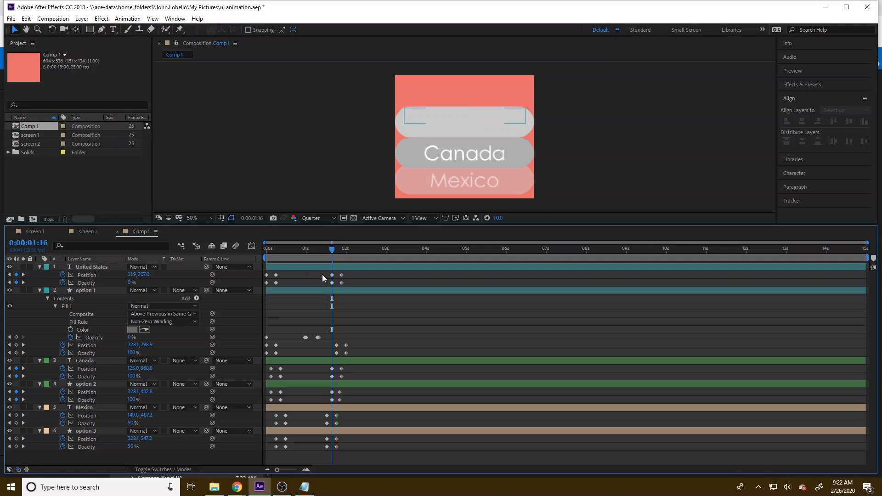
pyautogui.moveTo(323, 274)
pyautogui.mouseDown()
pyautogui.moveTo(336, 285)
pyautogui.moveTo(351, 280)
pyautogui.moveTo(344, 282)
pyautogui.mouseUp()
# Step: Preview the dropdown animation from the start of the composition
pyautogui.press('Home')
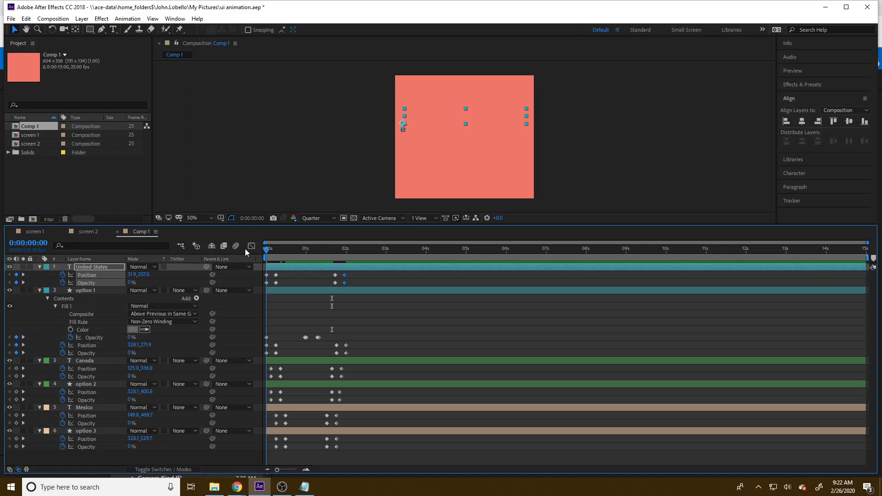
pyautogui.press('space')
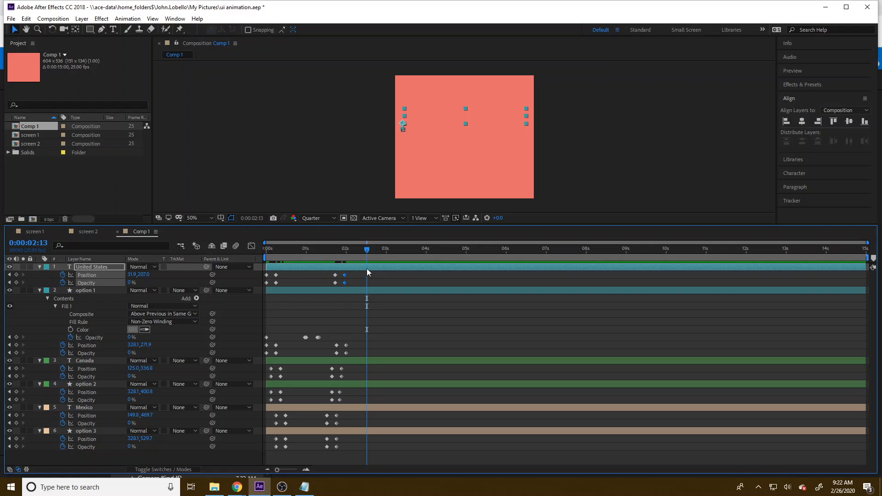
# Step: Rename the Comp 1 composition as "dropdown country" in the project
pyautogui.rightClick(37, 125)
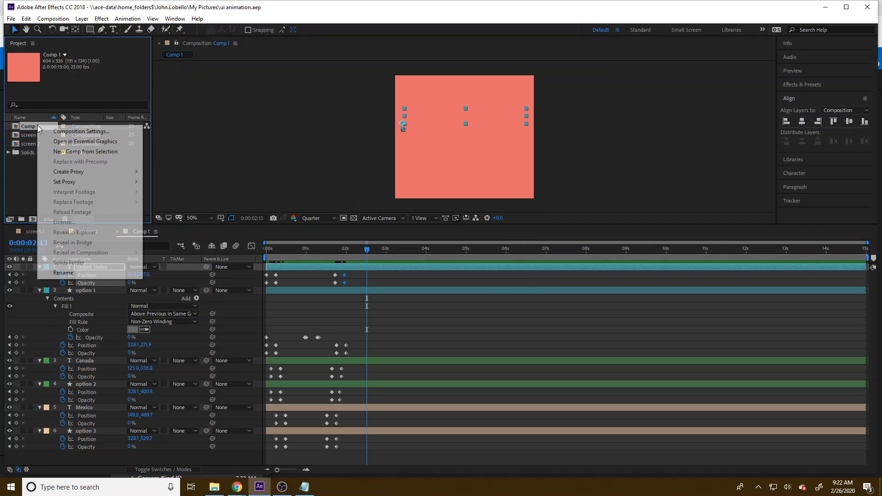
pyautogui.click(77, 271)
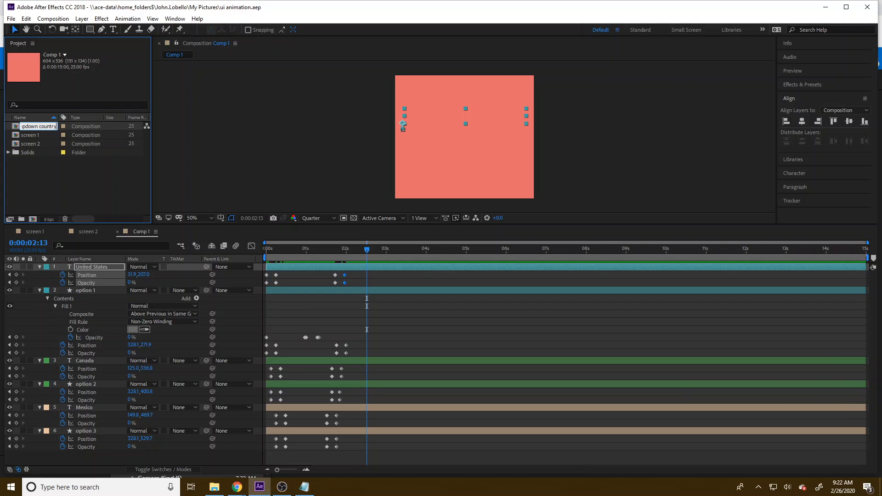
pyautogui.press('Return')
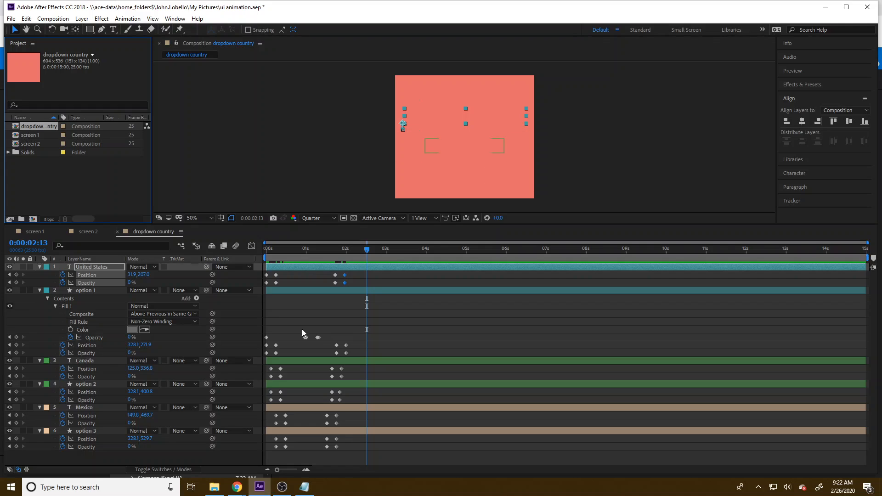
# Step: Open the screen 2 composition and add the dropdown country comp as its topmost layer
pyautogui.click(88, 232)
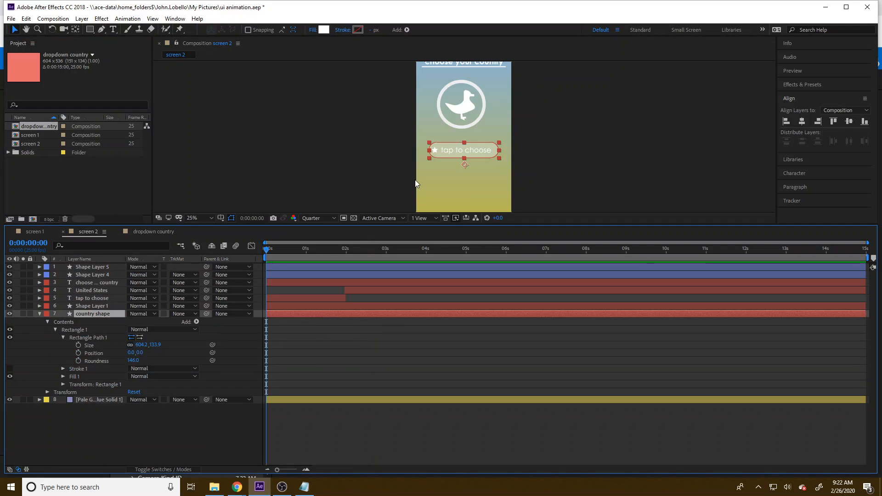
pyautogui.moveTo(267, 246); pyautogui.dragTo(334, 271)
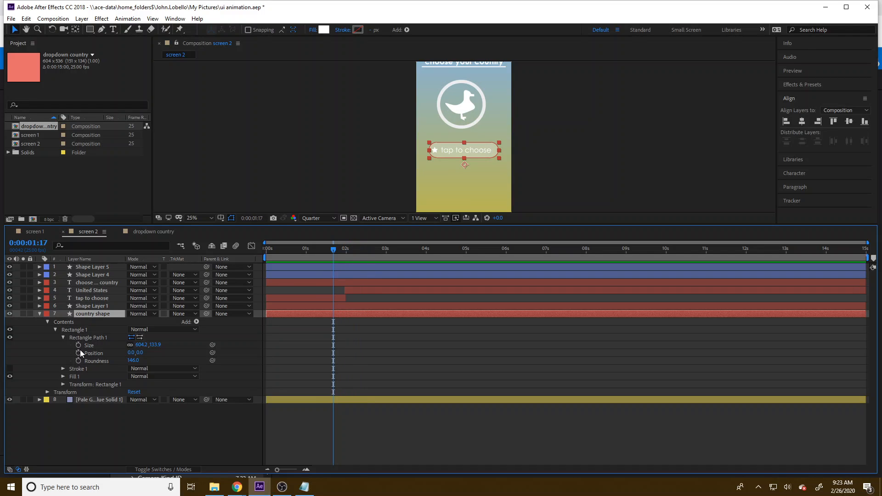
pyautogui.moveTo(40, 135); pyautogui.dragTo(98, 266)
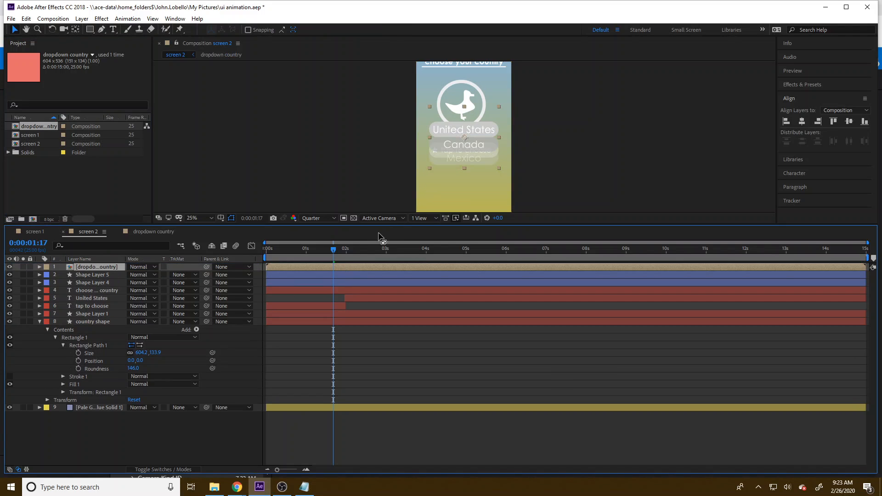
# Step: Move the dropdown below the "tap to choose" button and centre it horizontally with the country shape, relative to the composition
pyautogui.moveTo(334, 250)
pyautogui.mouseDown()
pyautogui.moveTo(366, 250)
pyautogui.moveTo(320, 253)
pyautogui.mouseUp()
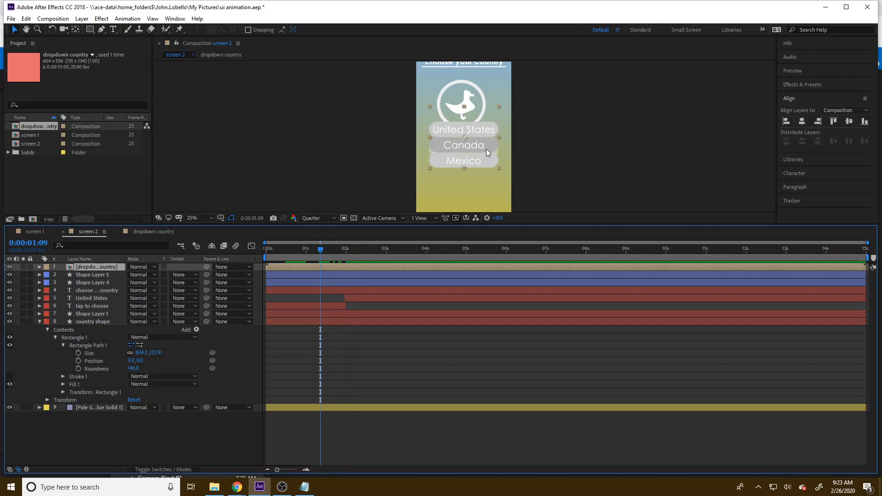
pyautogui.moveTo(487, 151); pyautogui.dragTo(484, 180)
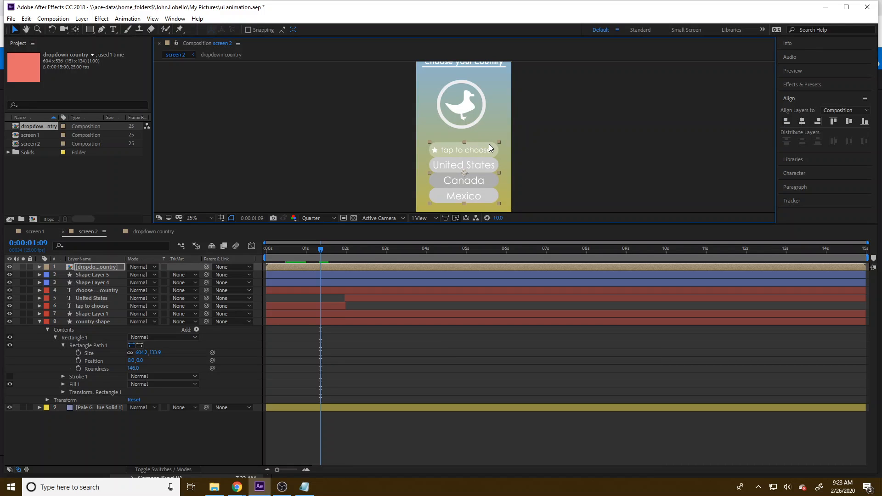
pyautogui.moveTo(492, 169); pyautogui.dragTo(573, 174)
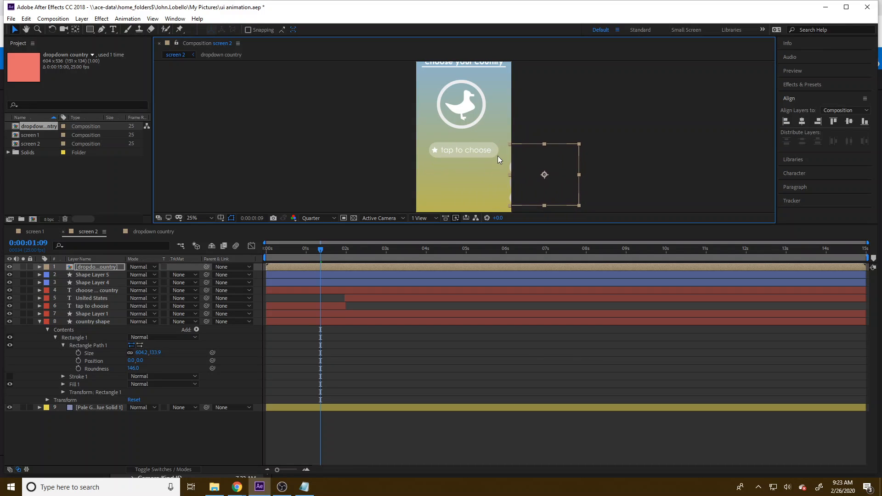
pyautogui.click(489, 145)
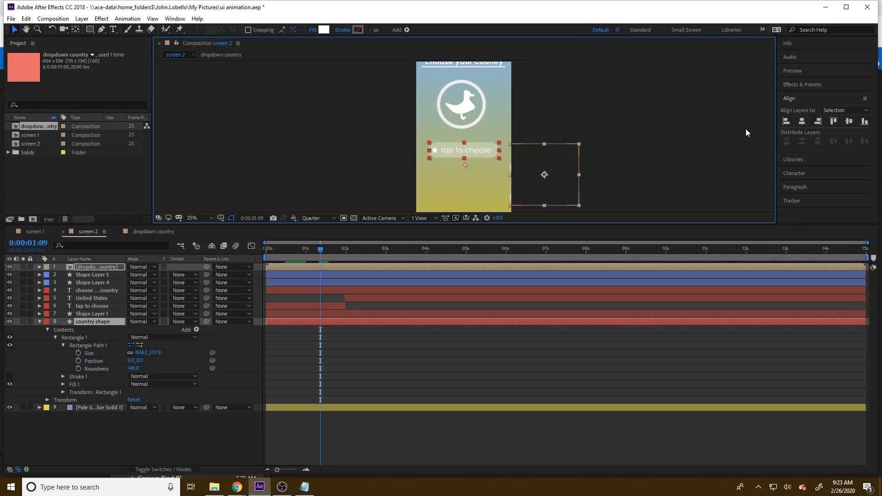
pyautogui.click(833, 112)
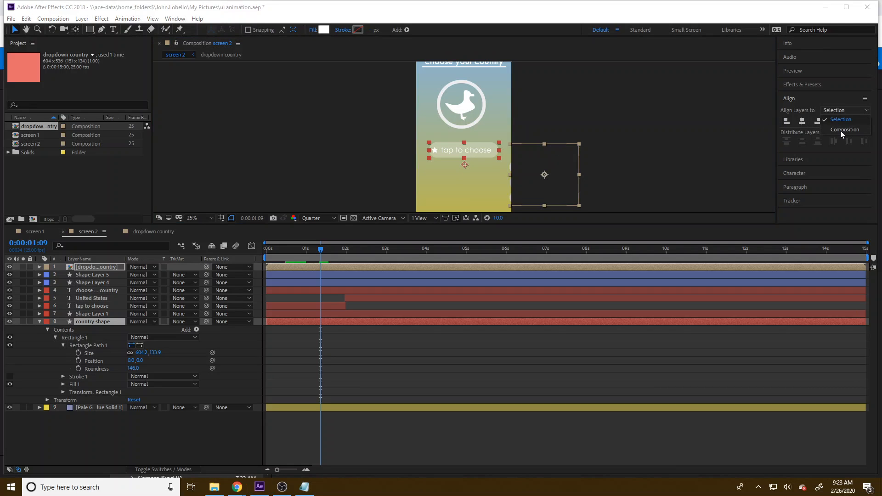
pyautogui.click(840, 130)
pyautogui.click(799, 122)
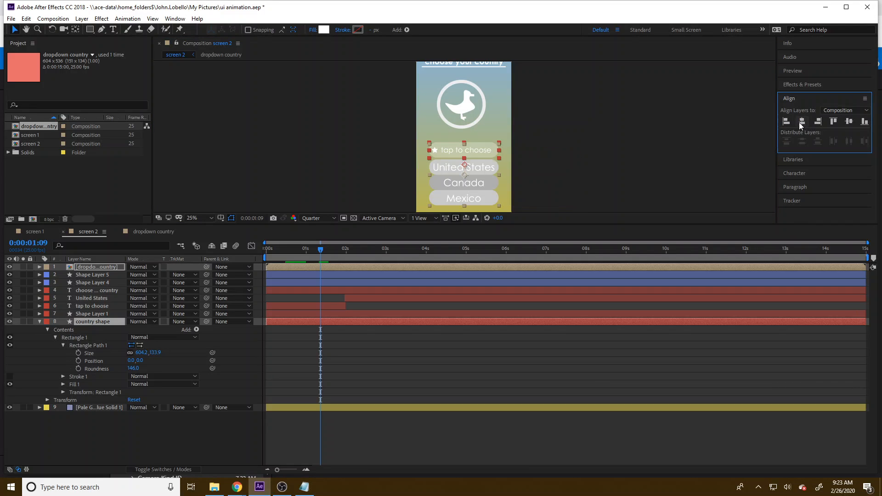
# Step: Align the top edges of the dropdown country and country shape layers relative to the selection
pyautogui.click(834, 122)
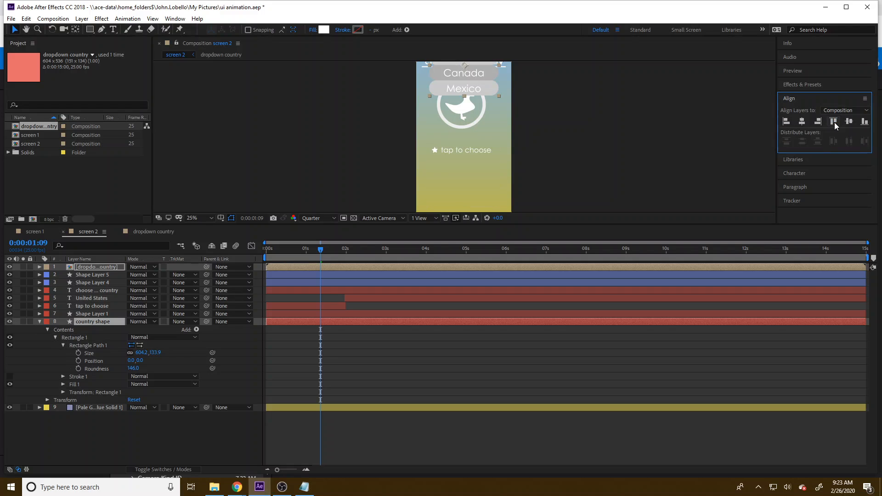
pyautogui.hotkey('ctrl', 'z')
pyautogui.click(839, 112)
pyautogui.click(838, 120)
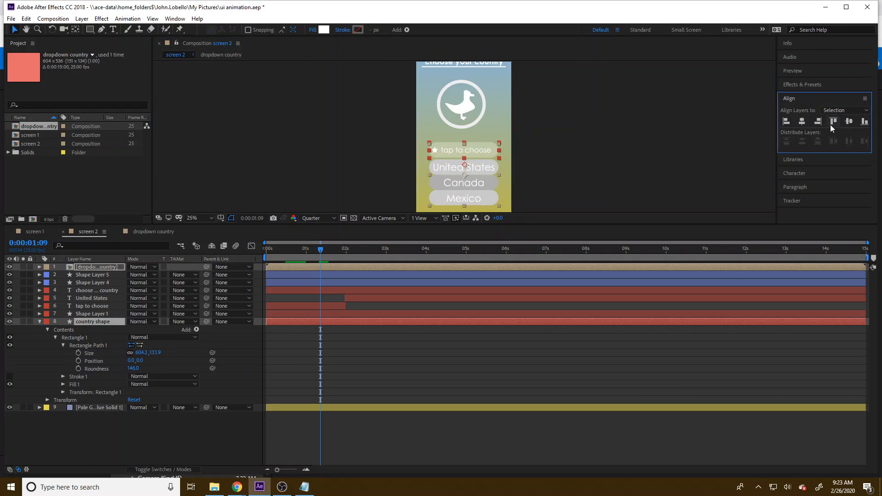
pyautogui.click(833, 122)
pyautogui.click(559, 151)
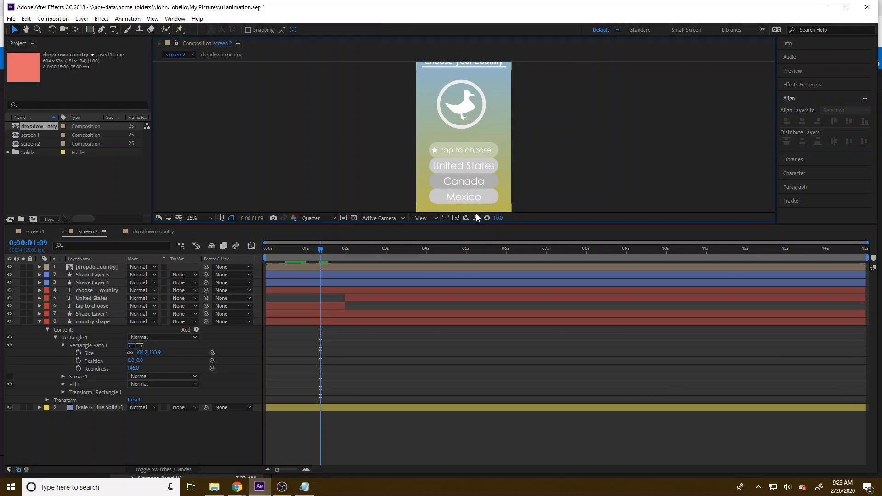
# Step: Shift the dropdown country layer in time so it starts just before 0:00:01:00
pyautogui.moveTo(320, 249); pyautogui.dragTo(305, 261)
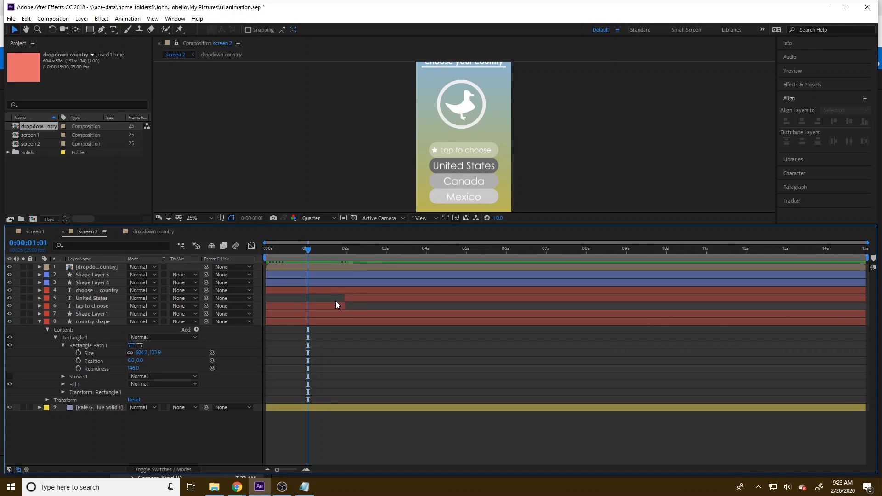
pyautogui.click(311, 267)
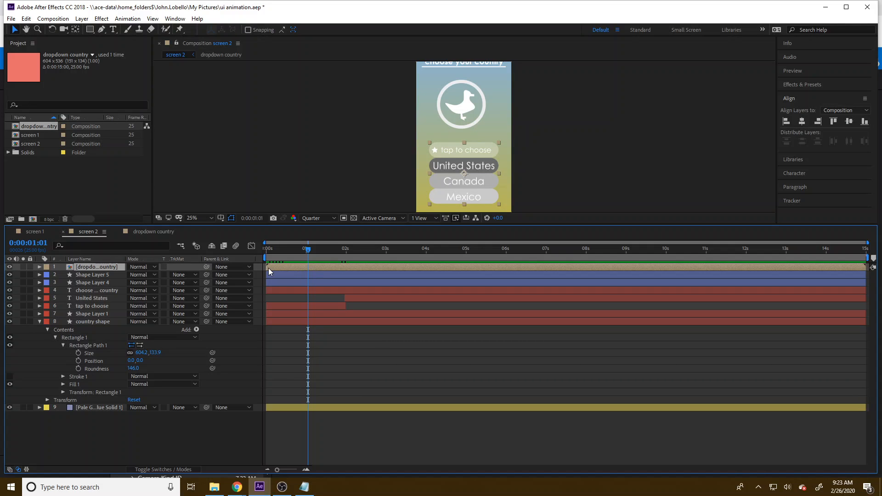
pyautogui.moveTo(267, 268); pyautogui.dragTo(432, 259)
# Step: Preview the screen 2 animation with the retimed dropdown, checking the full frame at a smaller magnification
pyautogui.press('space')
pyautogui.press(',')
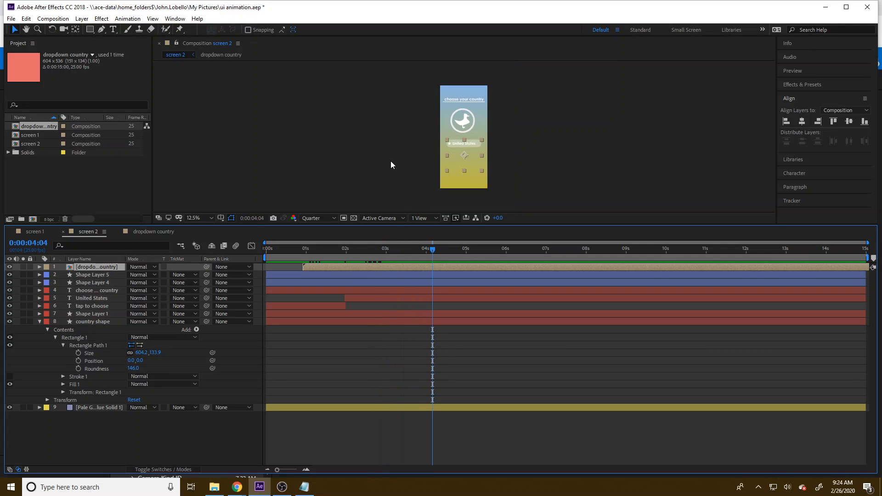
pyautogui.press('.')
pyautogui.press(',')
pyautogui.press('.')
# Step: Reveal the dropdown country layer's Opacity and set it to 100%
pyautogui.moveTo(377, 249); pyautogui.dragTo(331, 268)
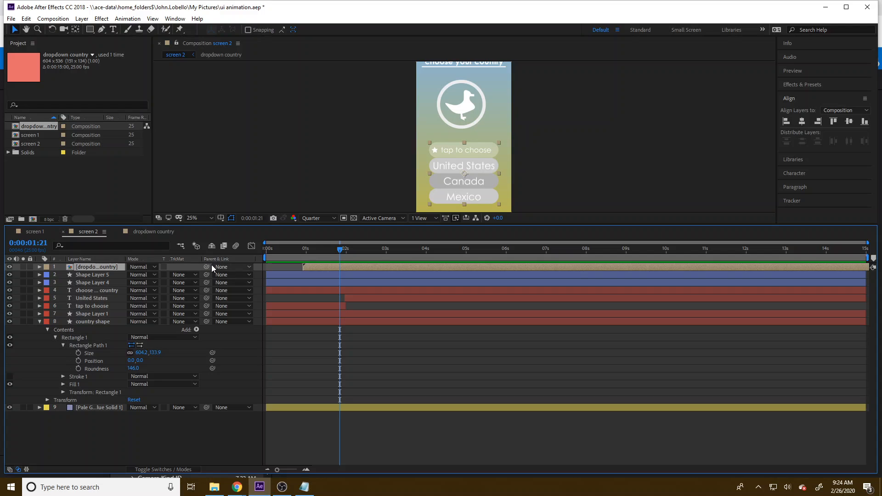
pyautogui.press('t')
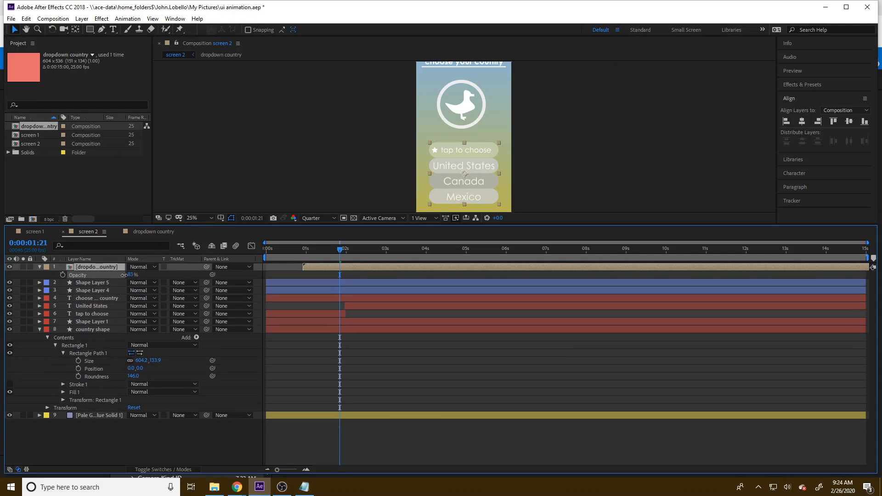
pyautogui.moveTo(273, 256); pyautogui.dragTo(252, 269)
pyautogui.moveTo(133, 276); pyautogui.dragTo(200, 275)
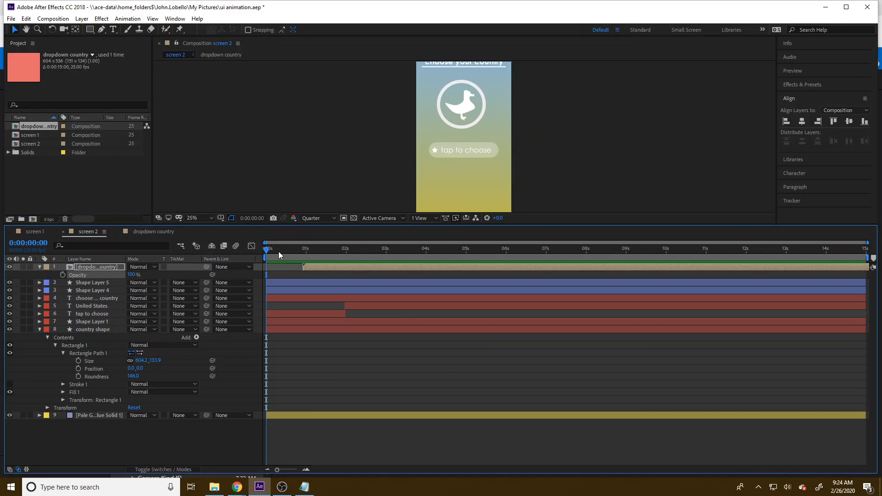
# Step: Scrub through the screen 2 timeline to check the dropdown opening and closing
pyautogui.moveTo(278, 251); pyautogui.dragTo(381, 257)
pyautogui.press(',')
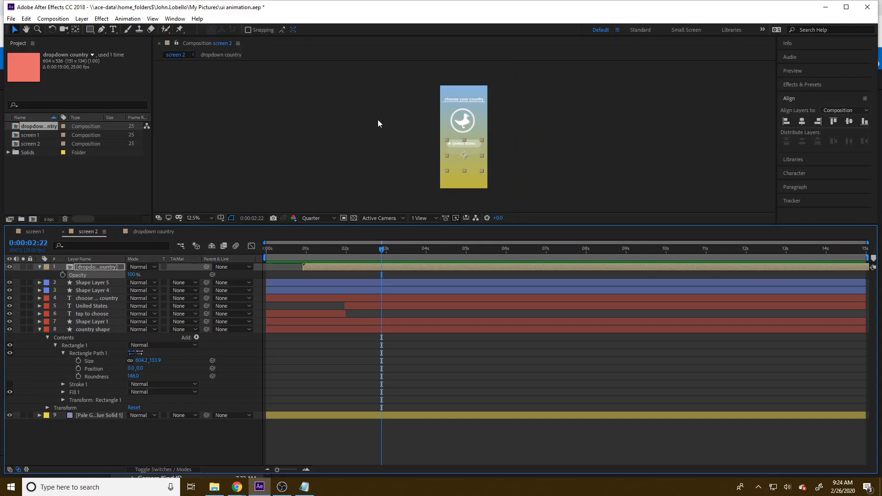
pyautogui.moveTo(306, 251); pyautogui.dragTo(435, 258)
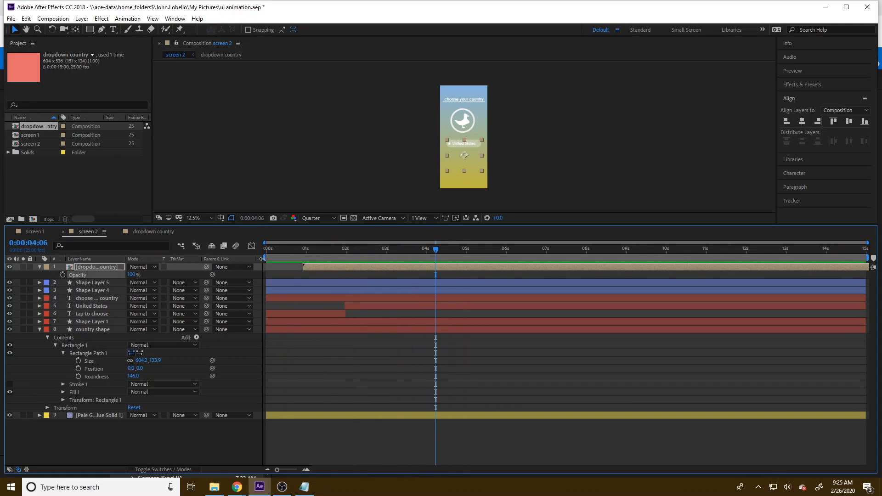
pyautogui.moveTo(288, 252); pyautogui.dragTo(376, 253)
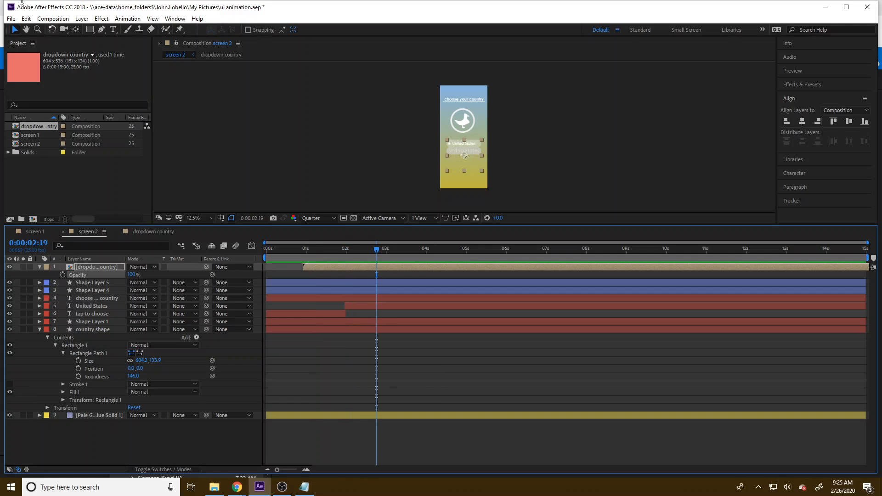
# Step: Export the screen 2 composition to the Adobe Media Encoder queue
pyautogui.click(11, 18)
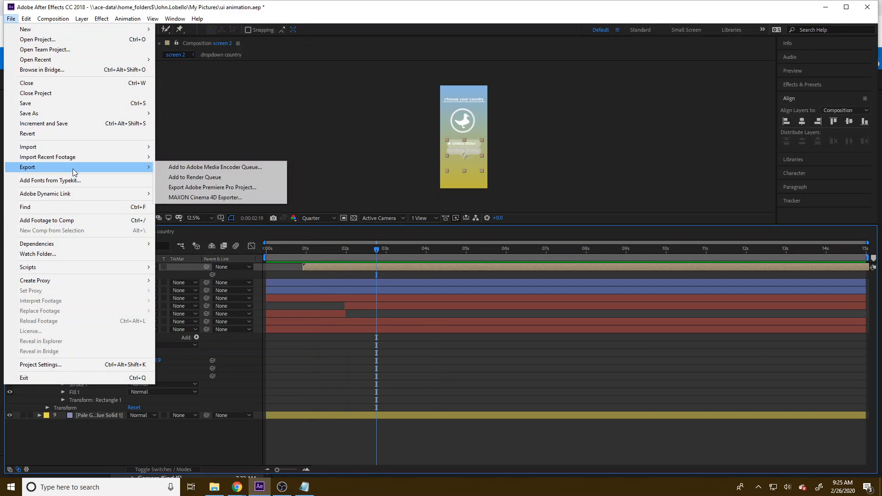
pyautogui.click(216, 166)
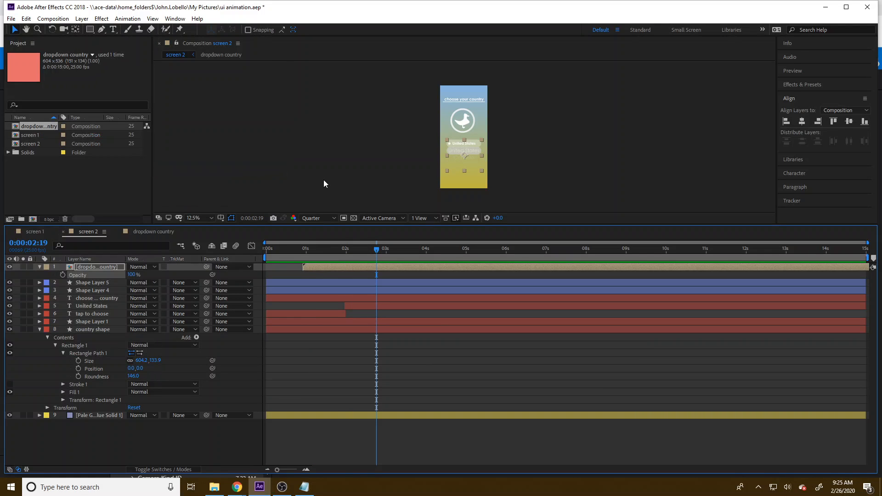